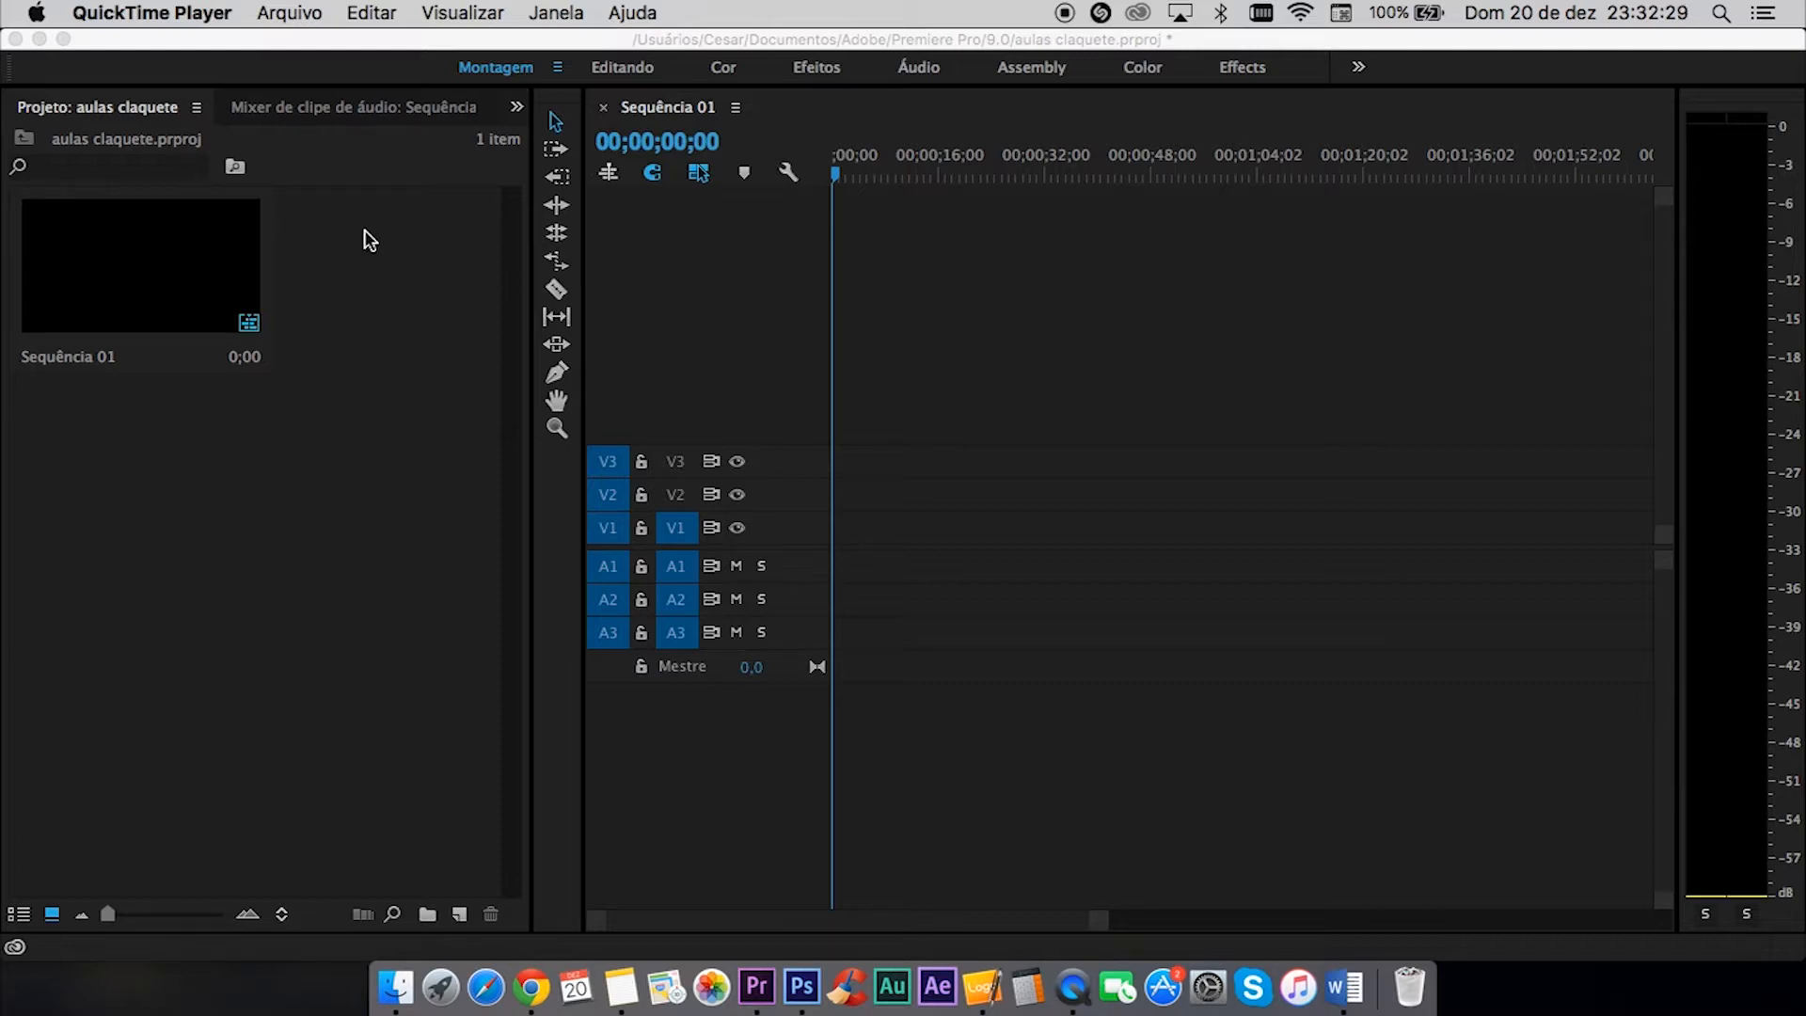
- Create a new title named "aula 8 claquete" with the default video settings
click(267, 483)
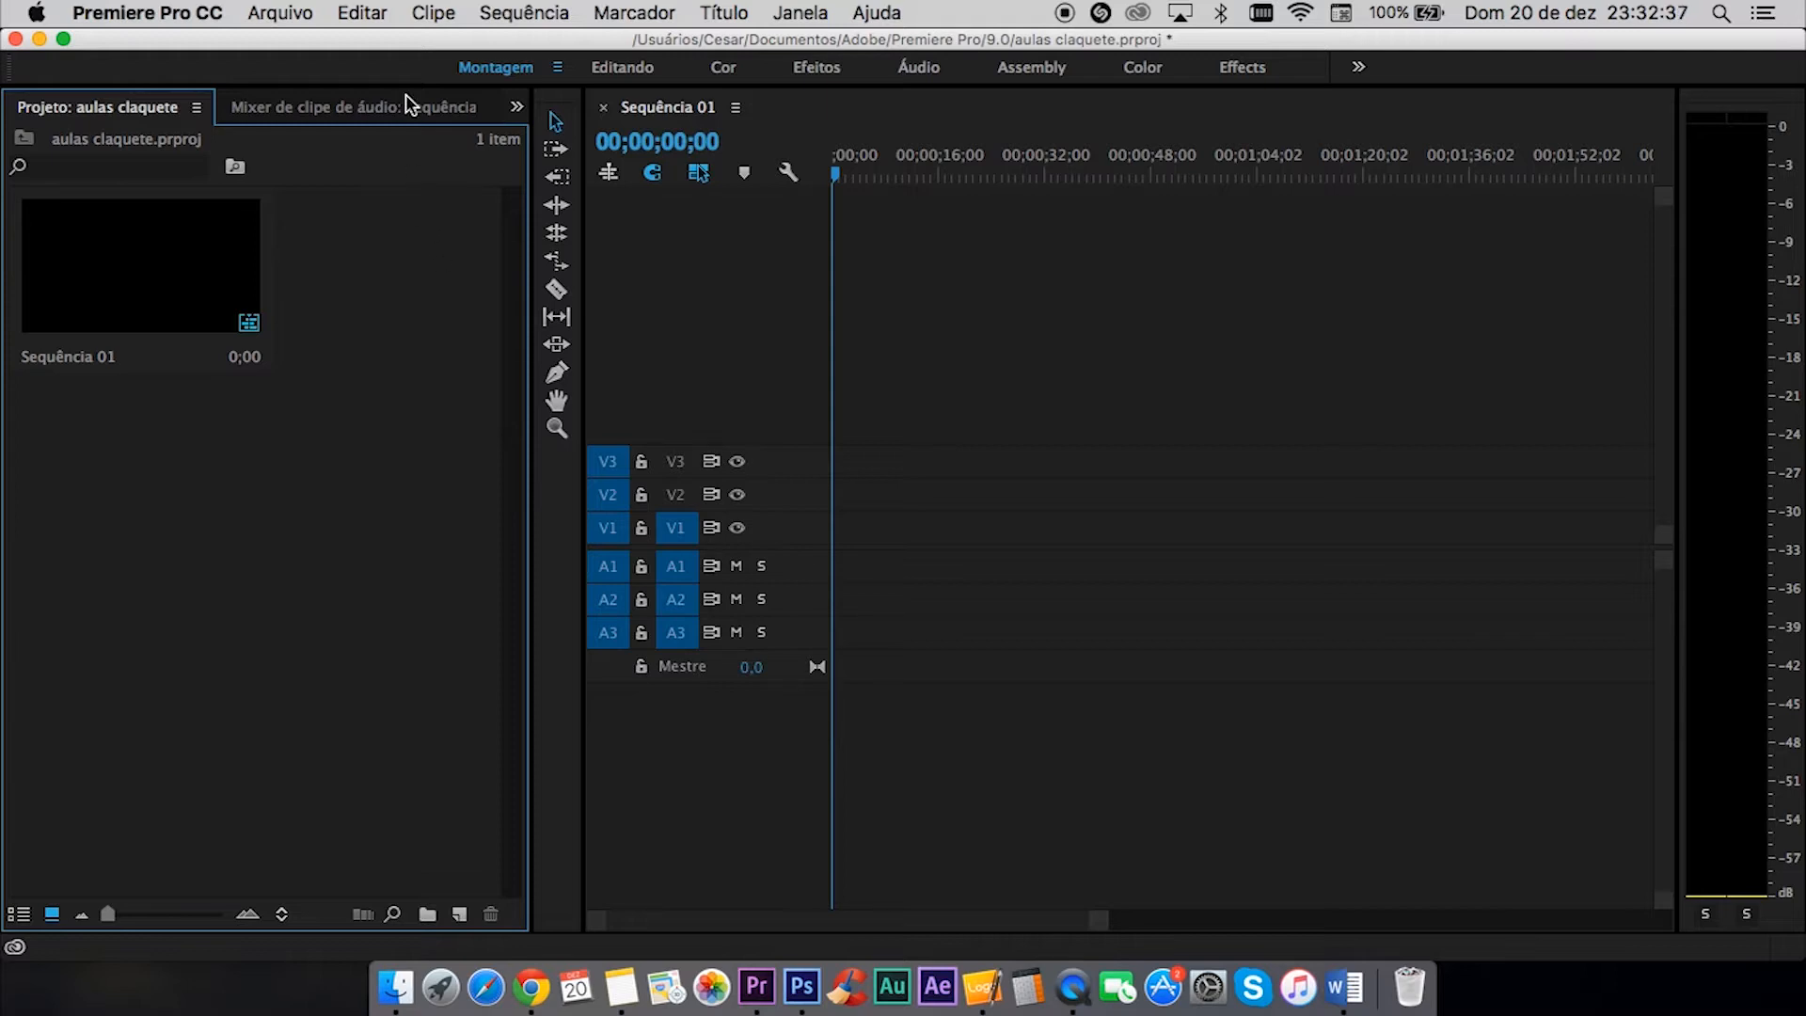
click(280, 14)
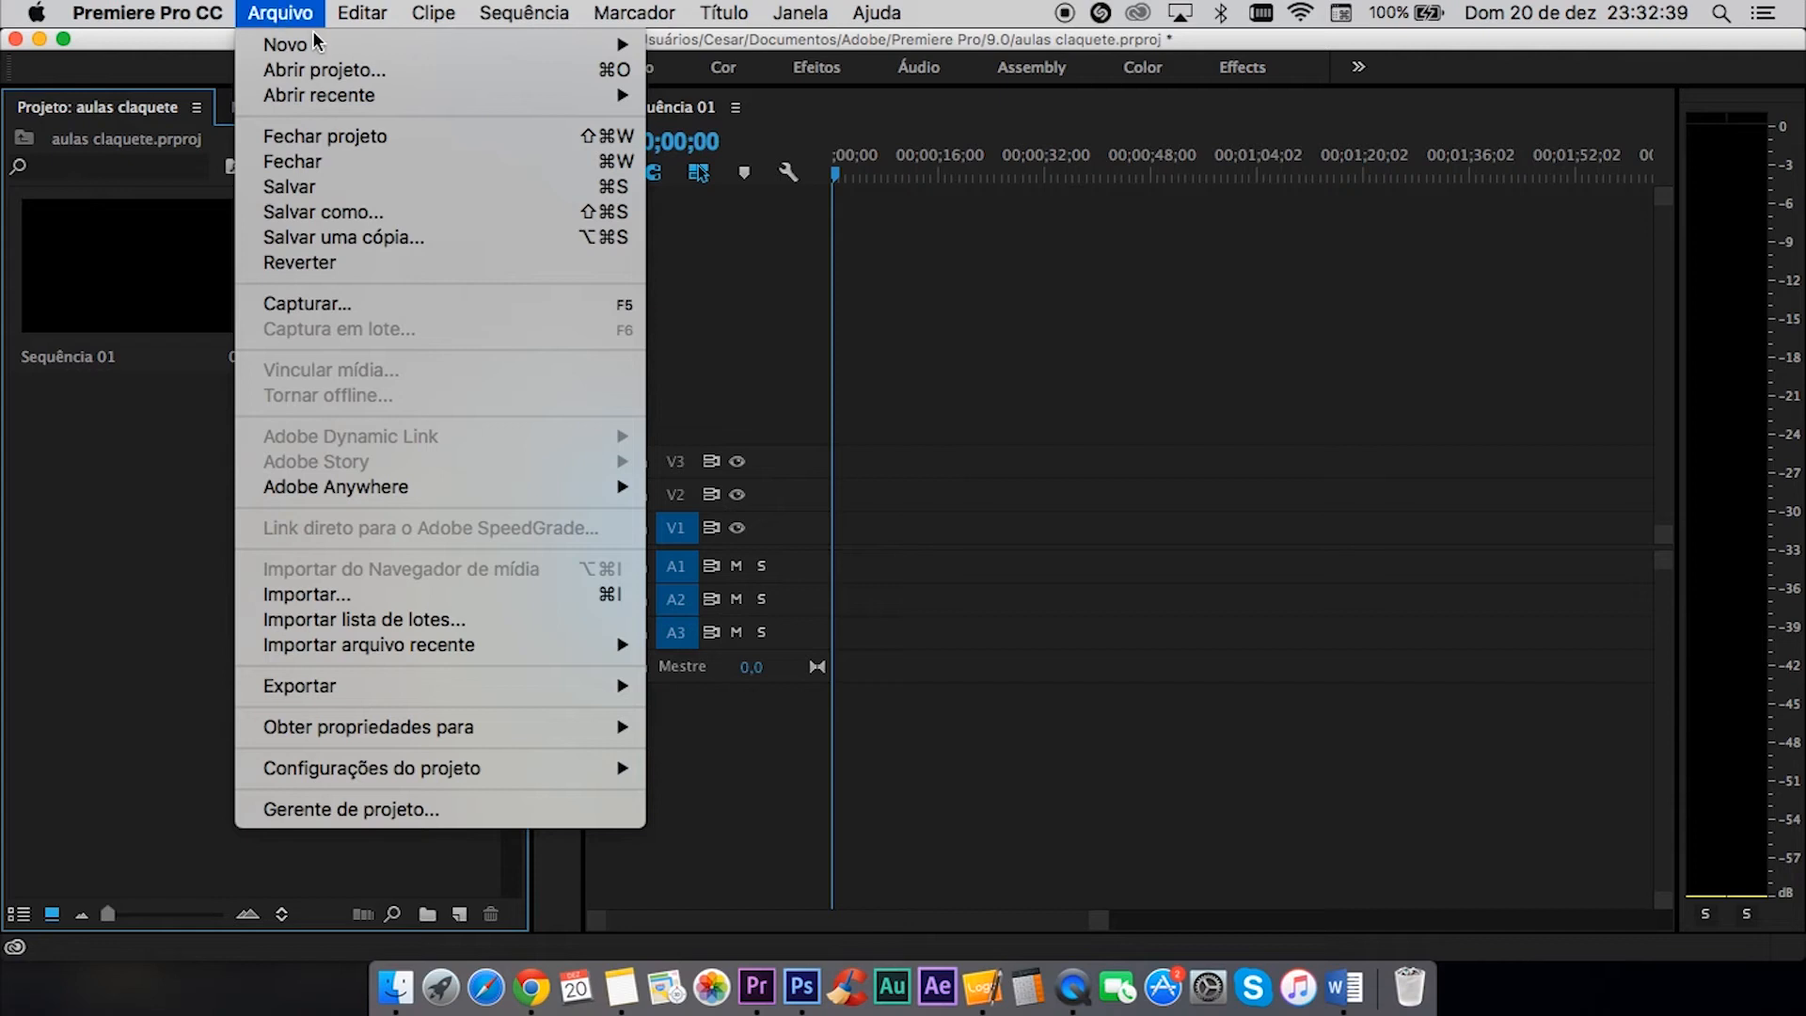
mouse_move(320, 44)
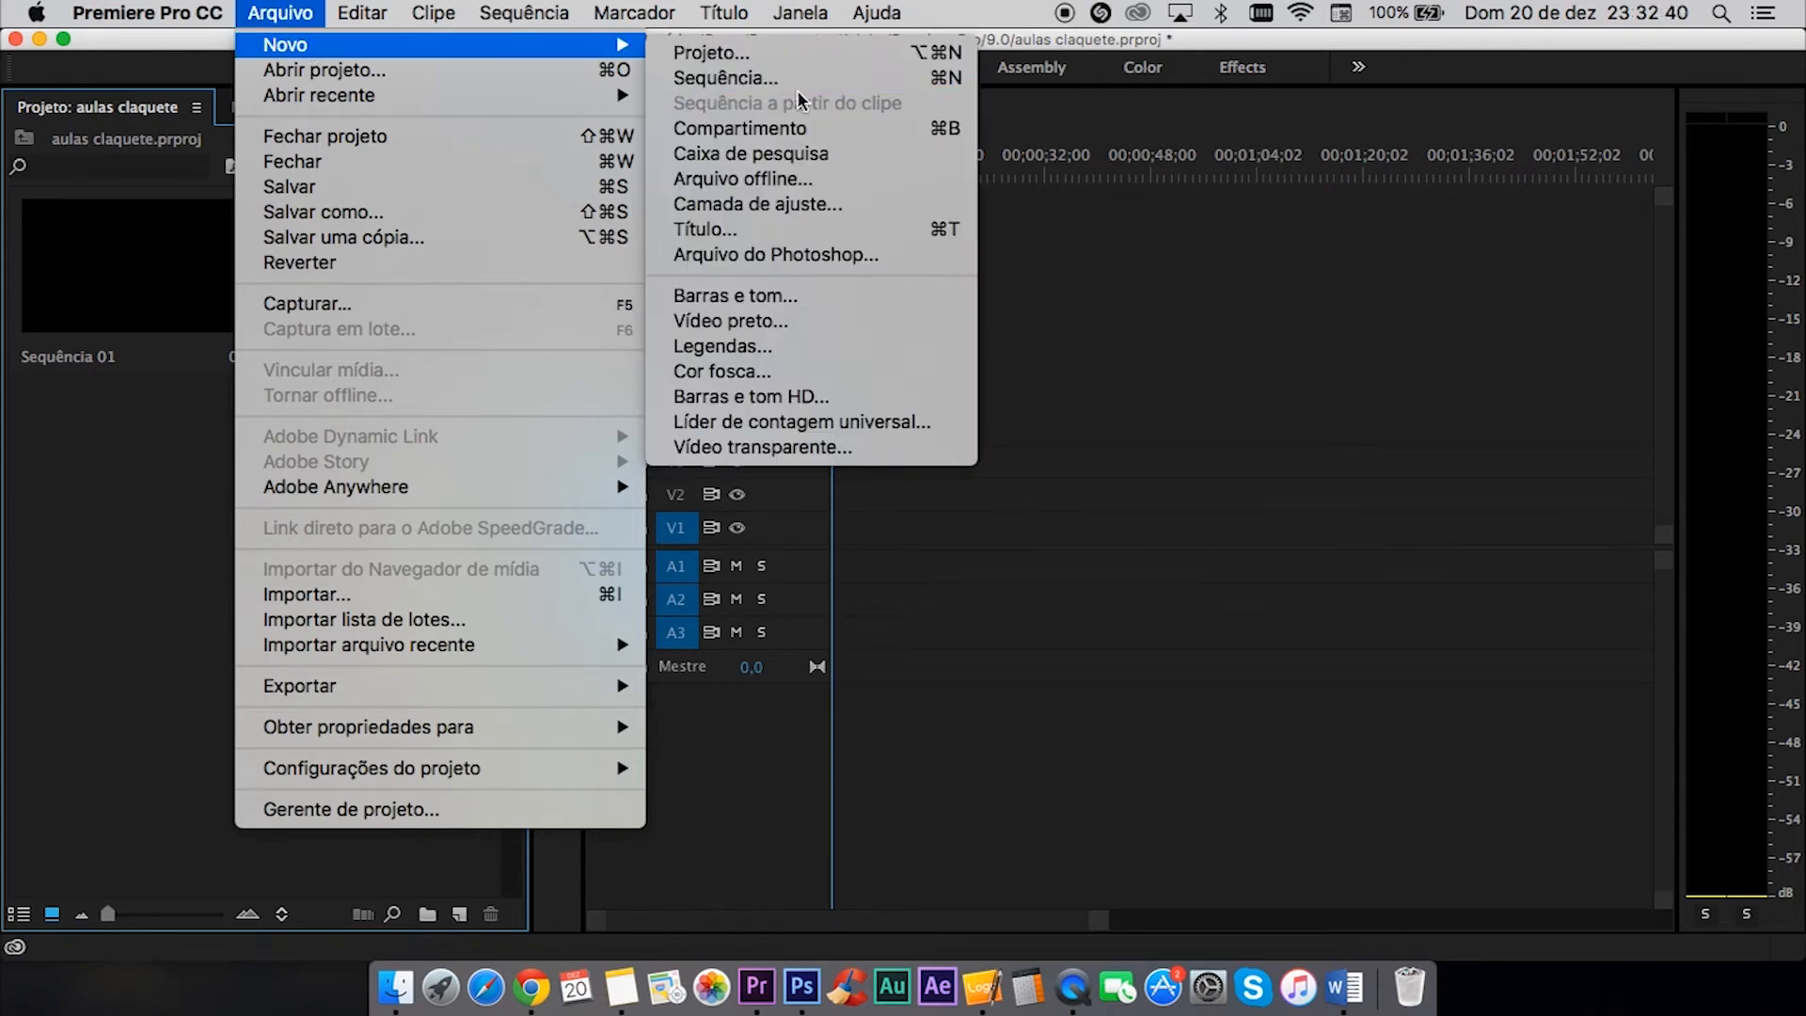
click(874, 230)
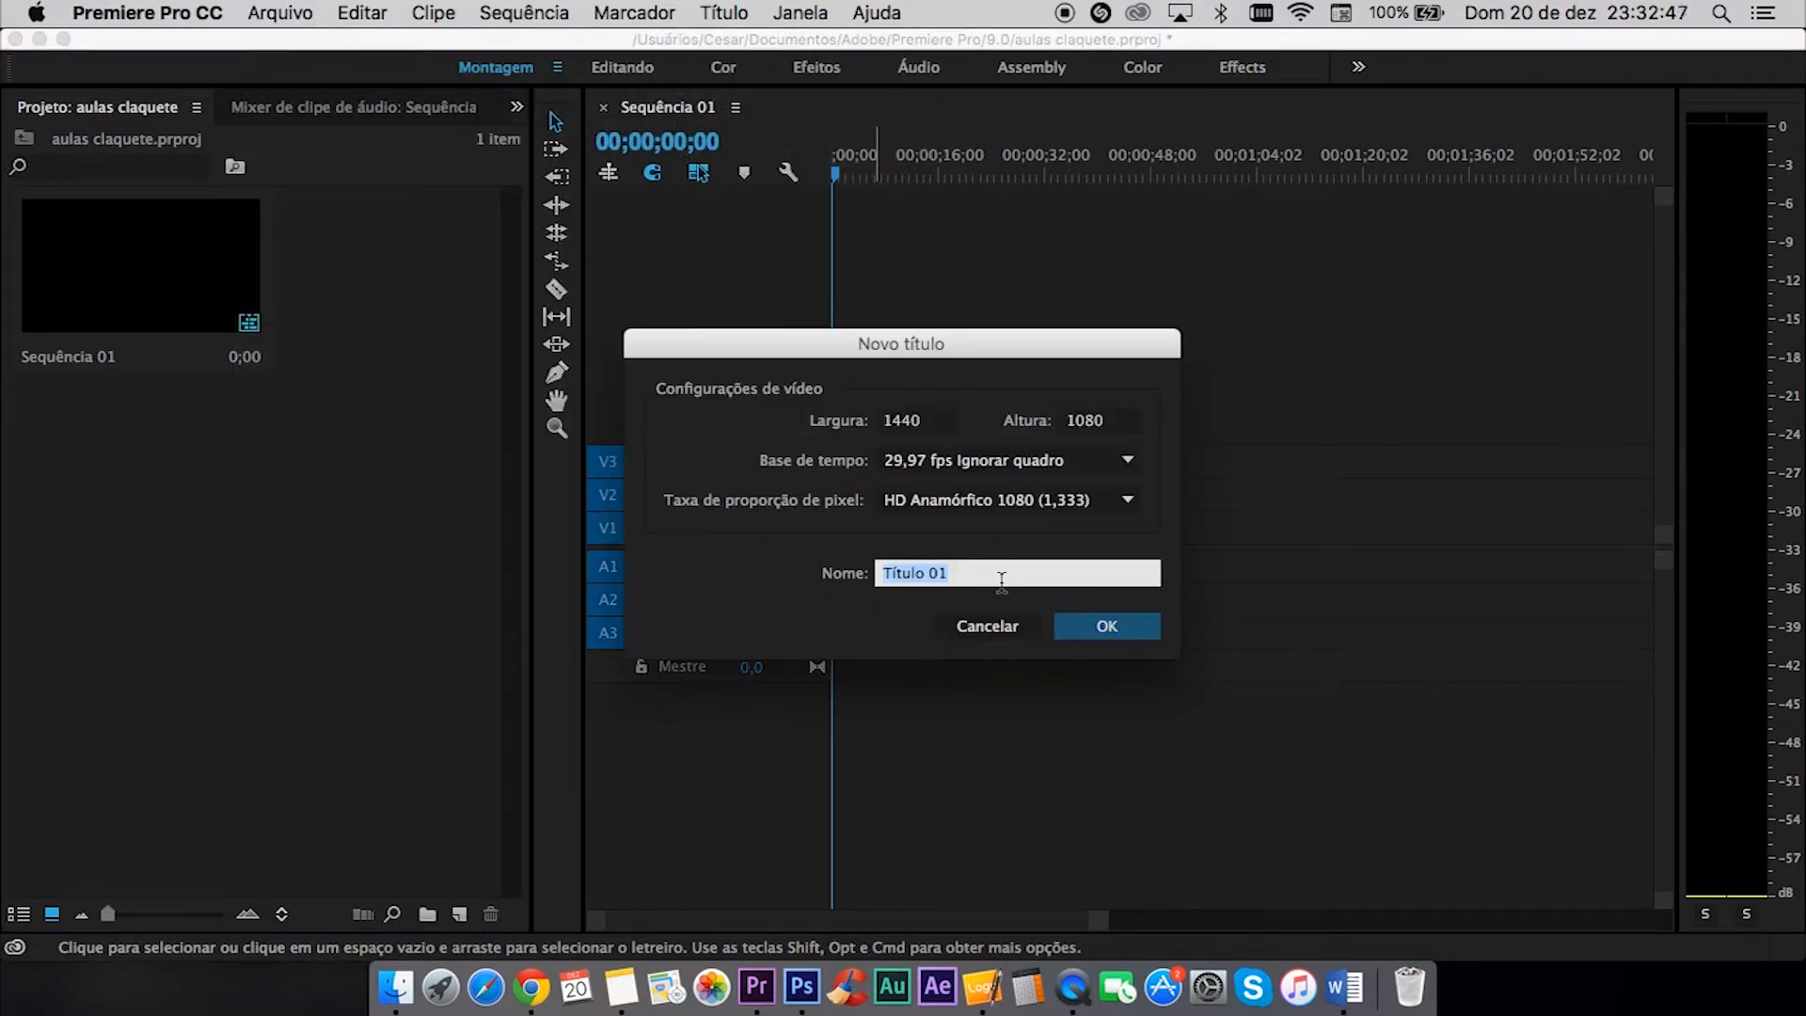
text(aulça)
key(BackSpace)
key(BackSpace)
text(a 8 claquete)
key(Return)
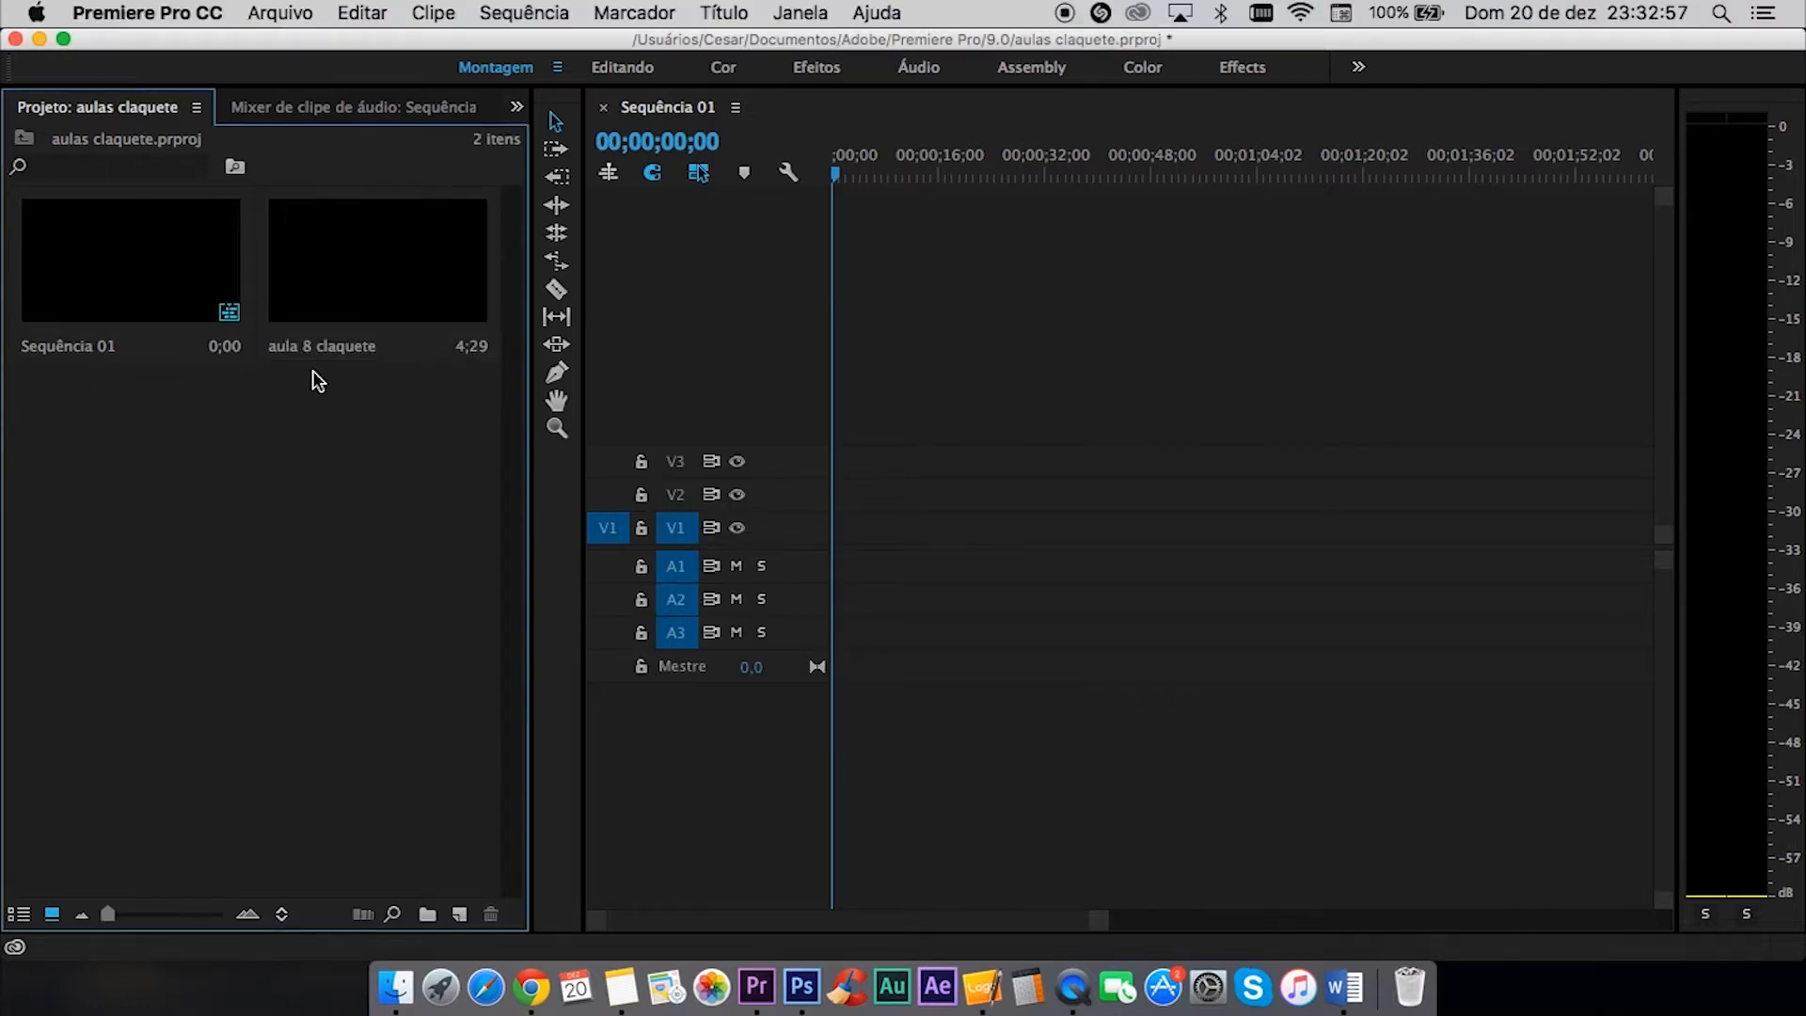
- Bring the title editor into view and add the text "Curso adobe premiere" to the title
click(382, 261)
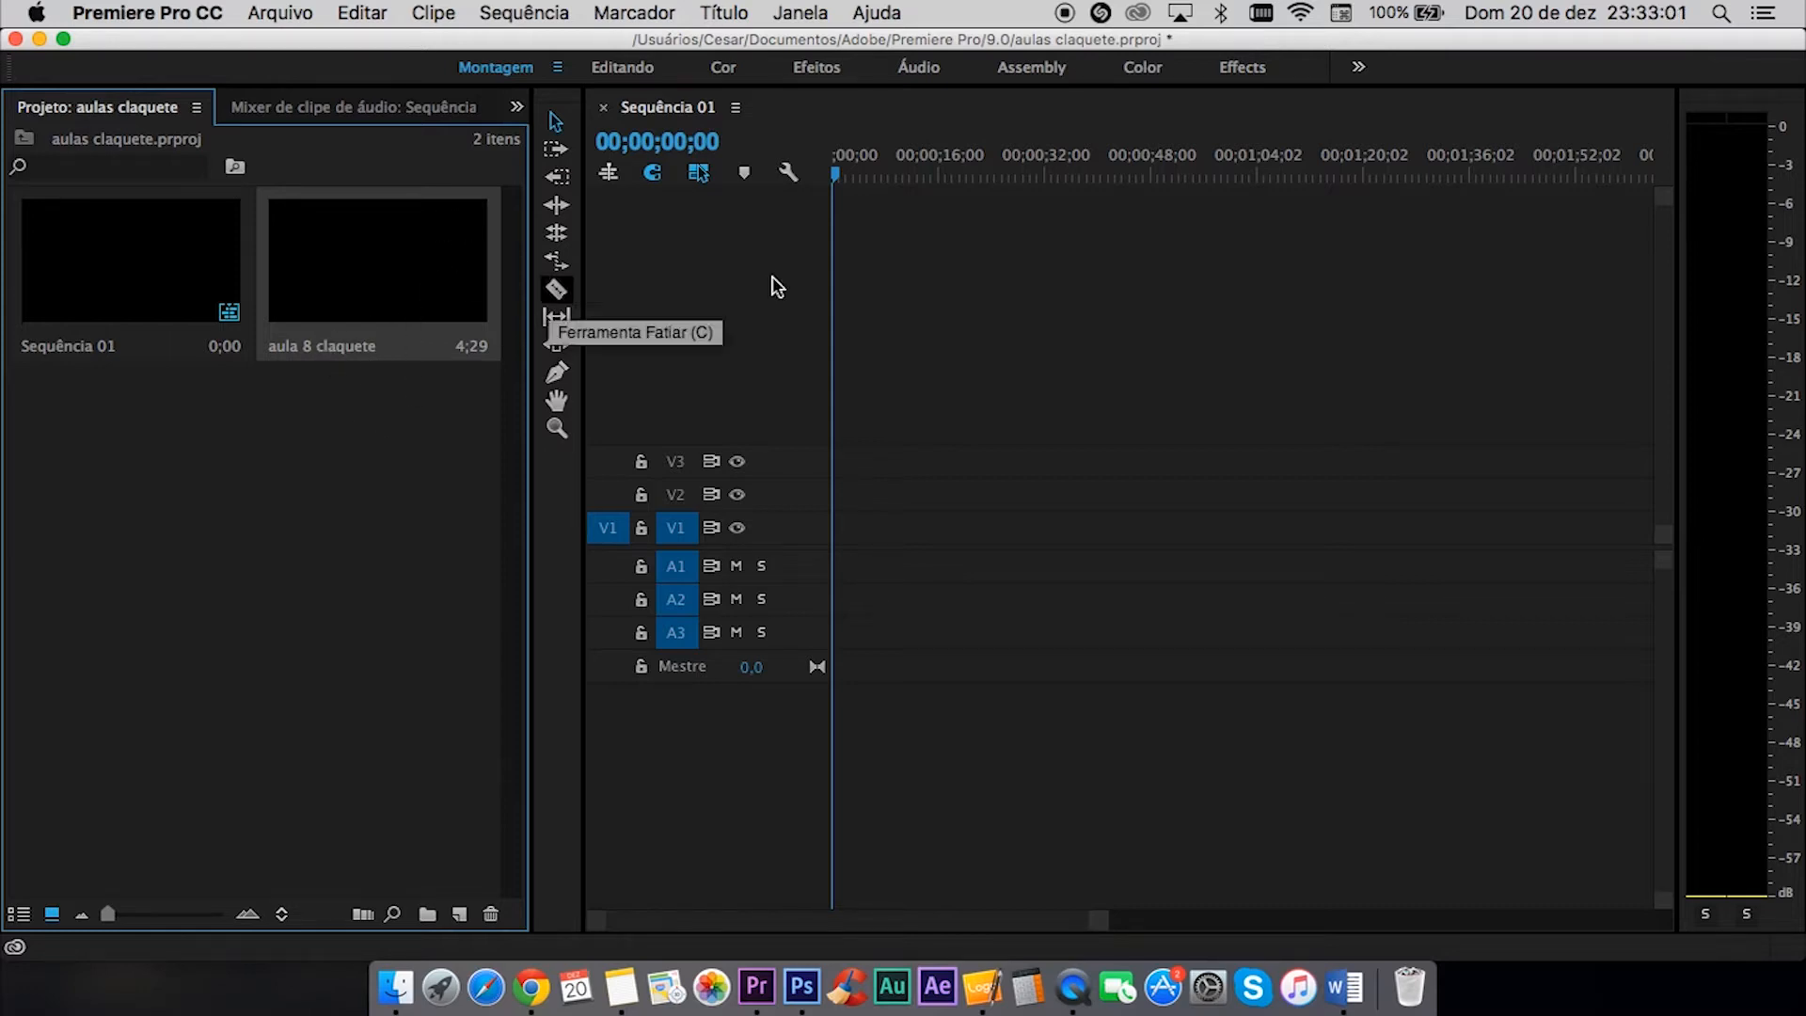
drag(1805, 103, 1392, 104)
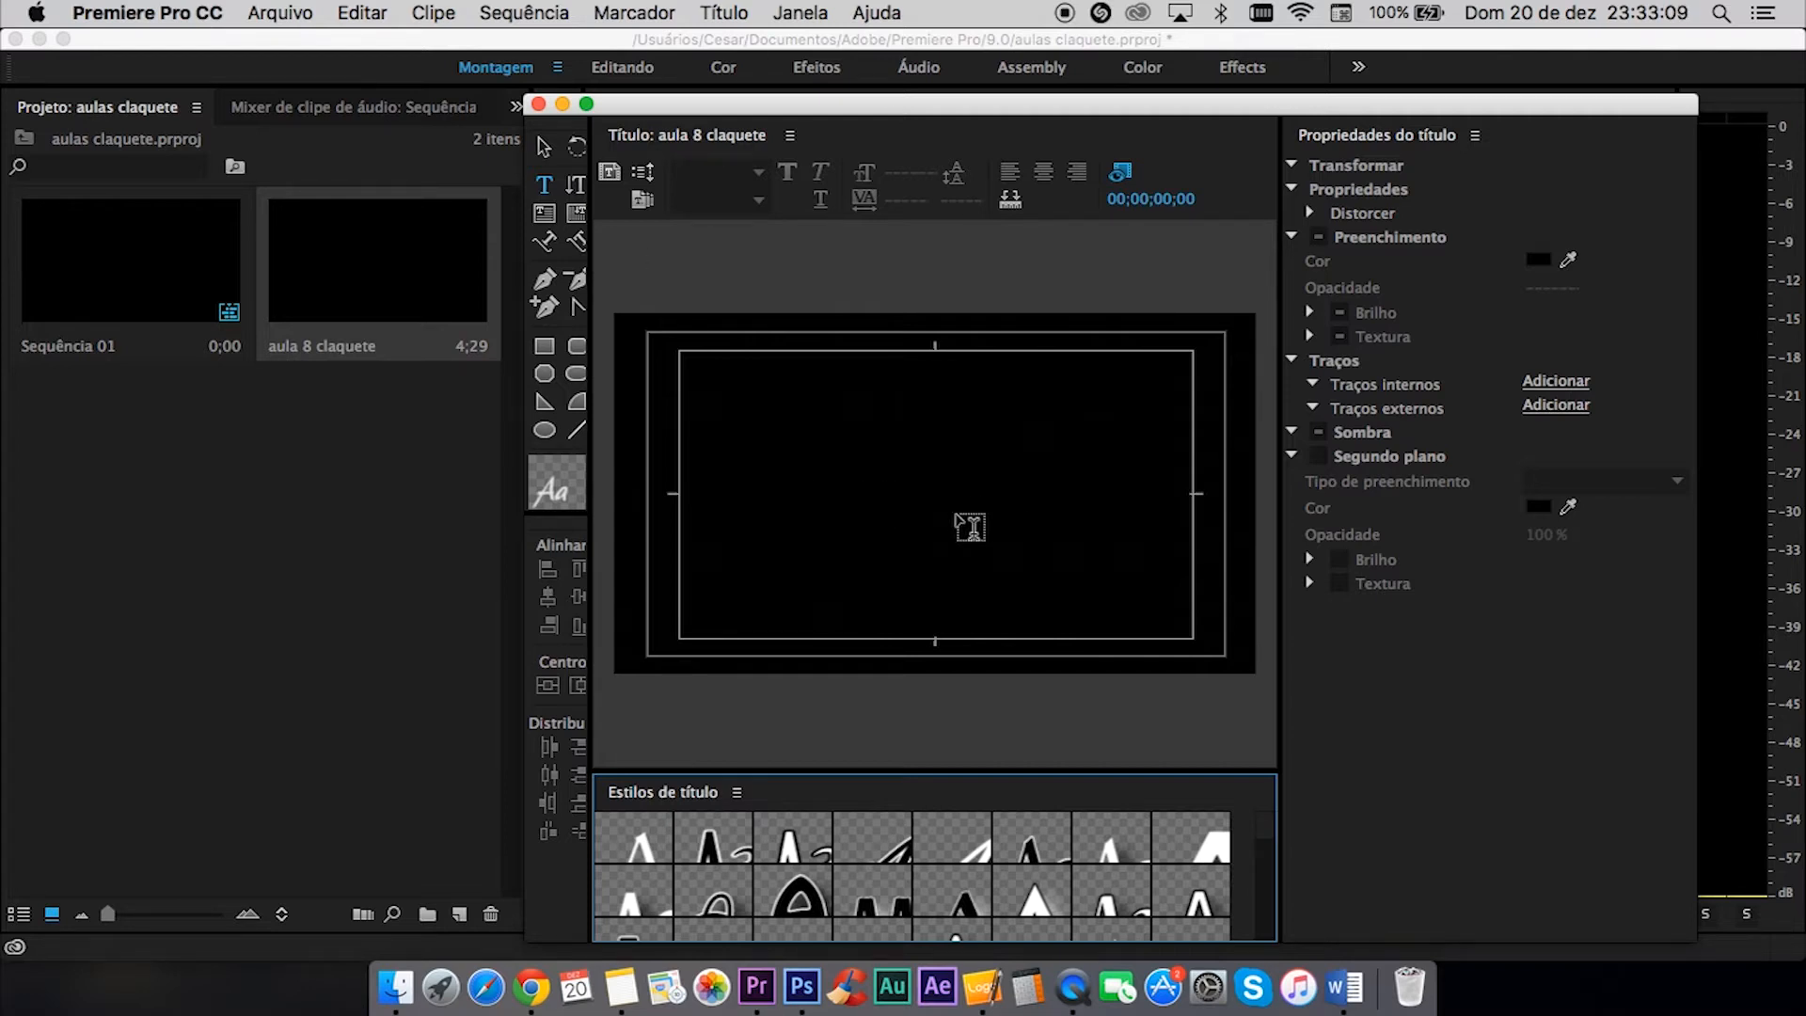
click(752, 507)
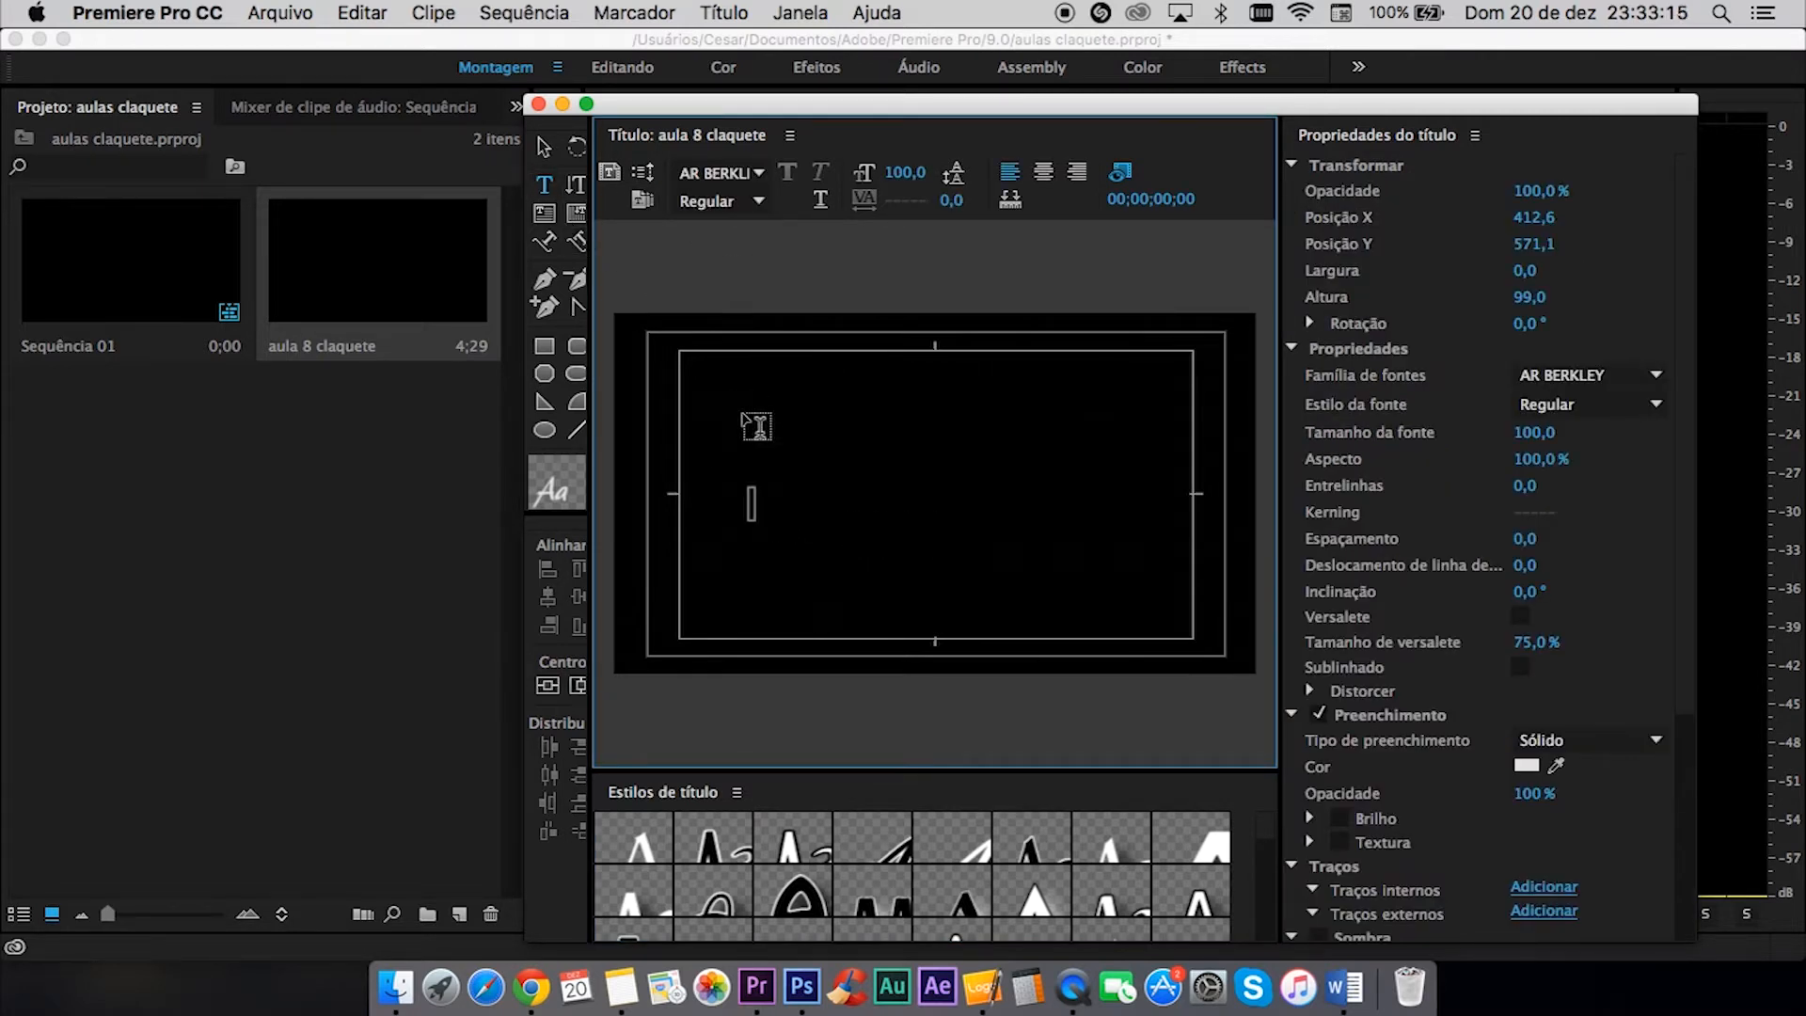
text(Curso)
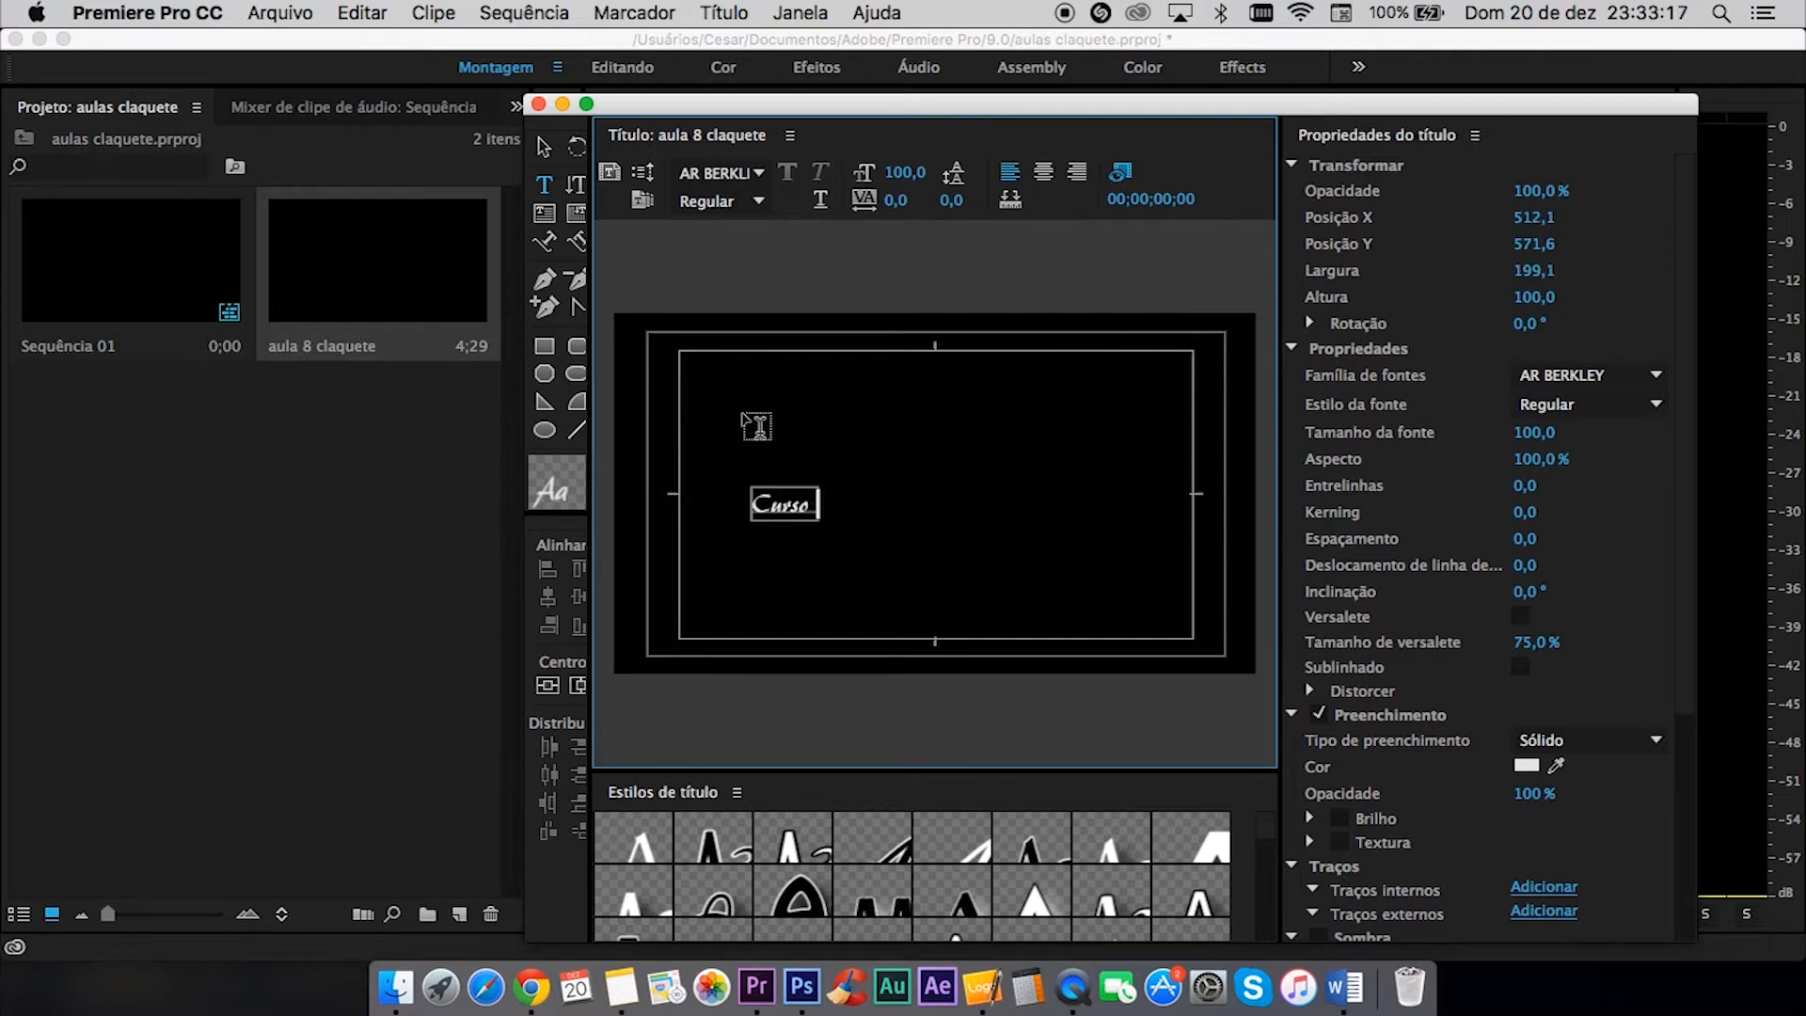
text( adobe pre)
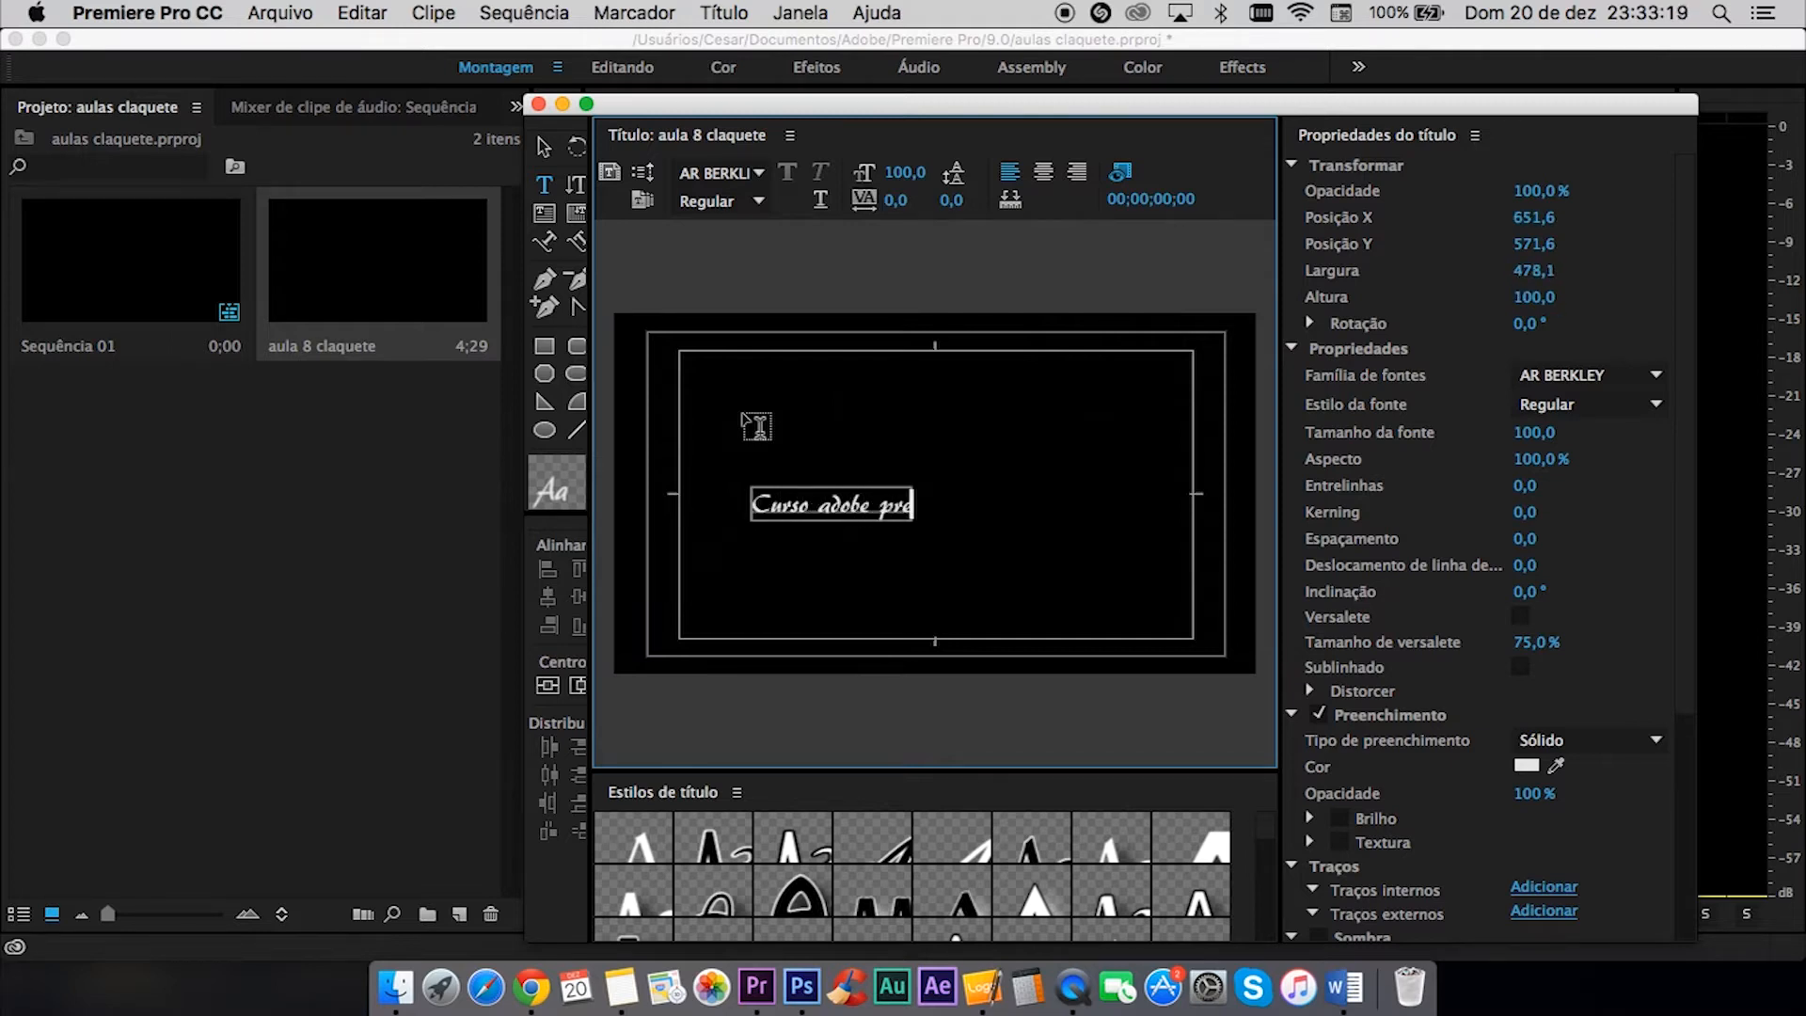
text(miere)
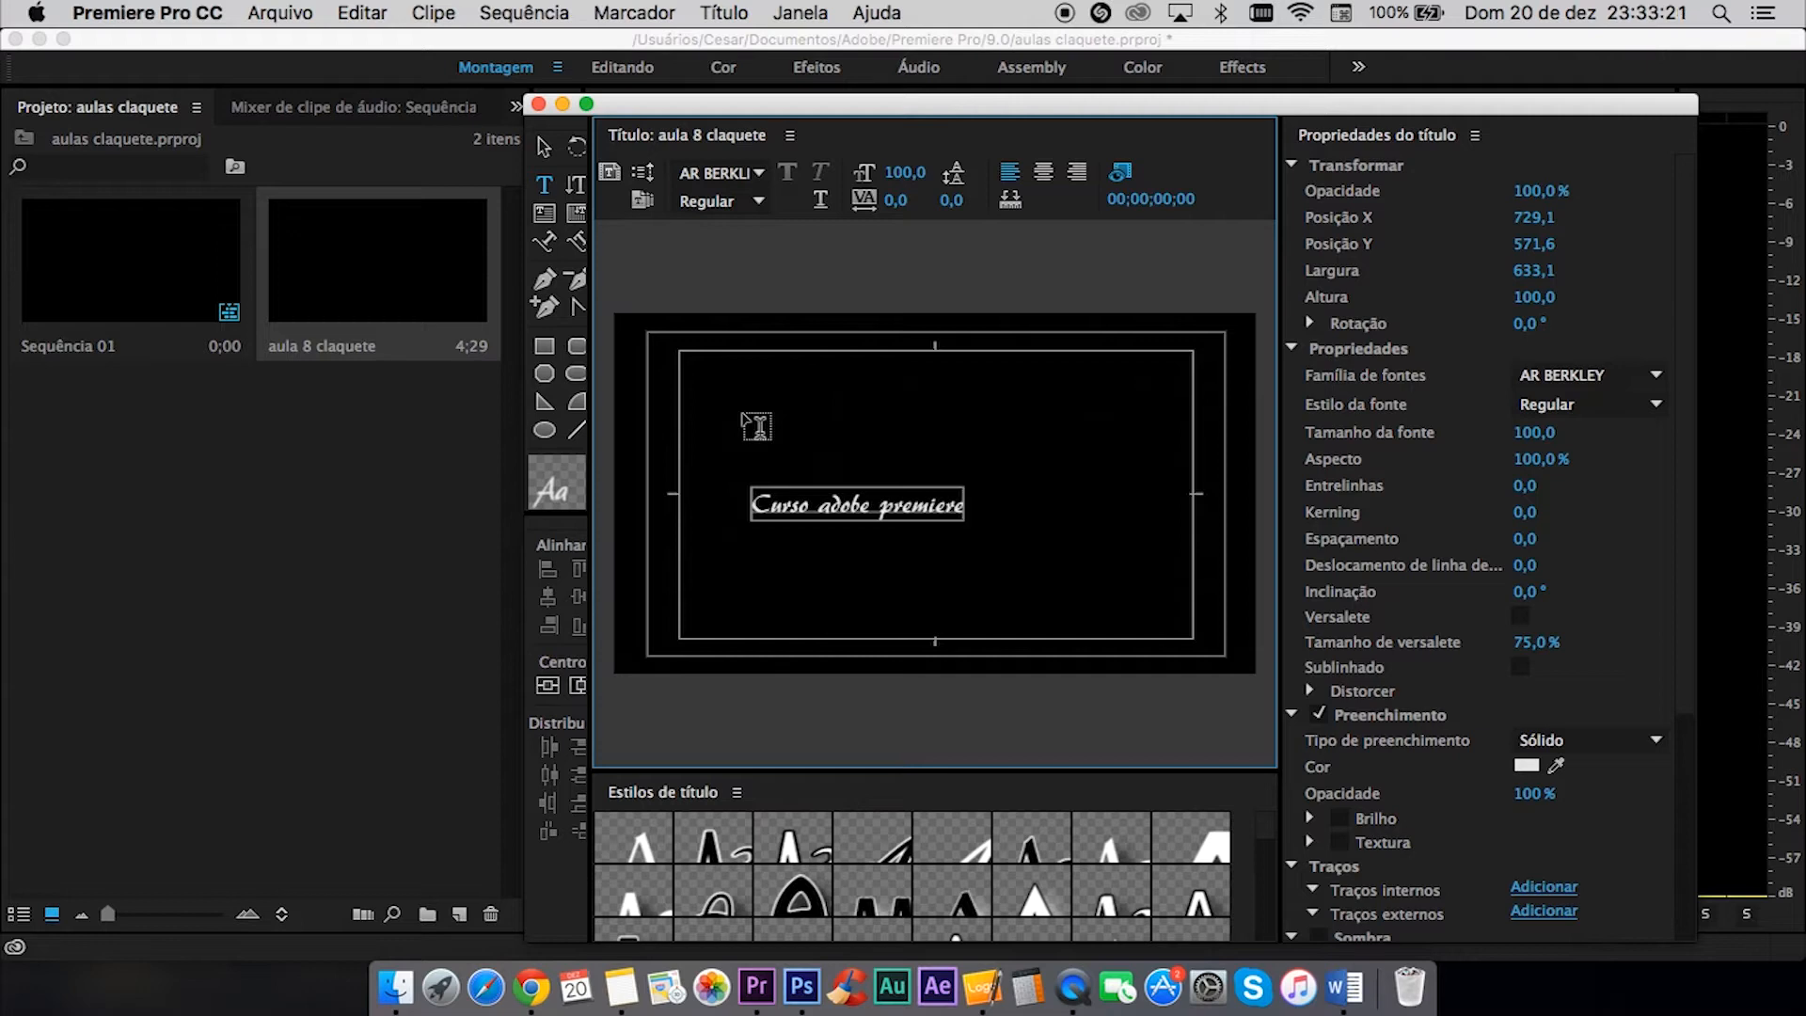
- Enlarge the title text to a font size of about 246,9 and set its font to Arial Black
click(544, 147)
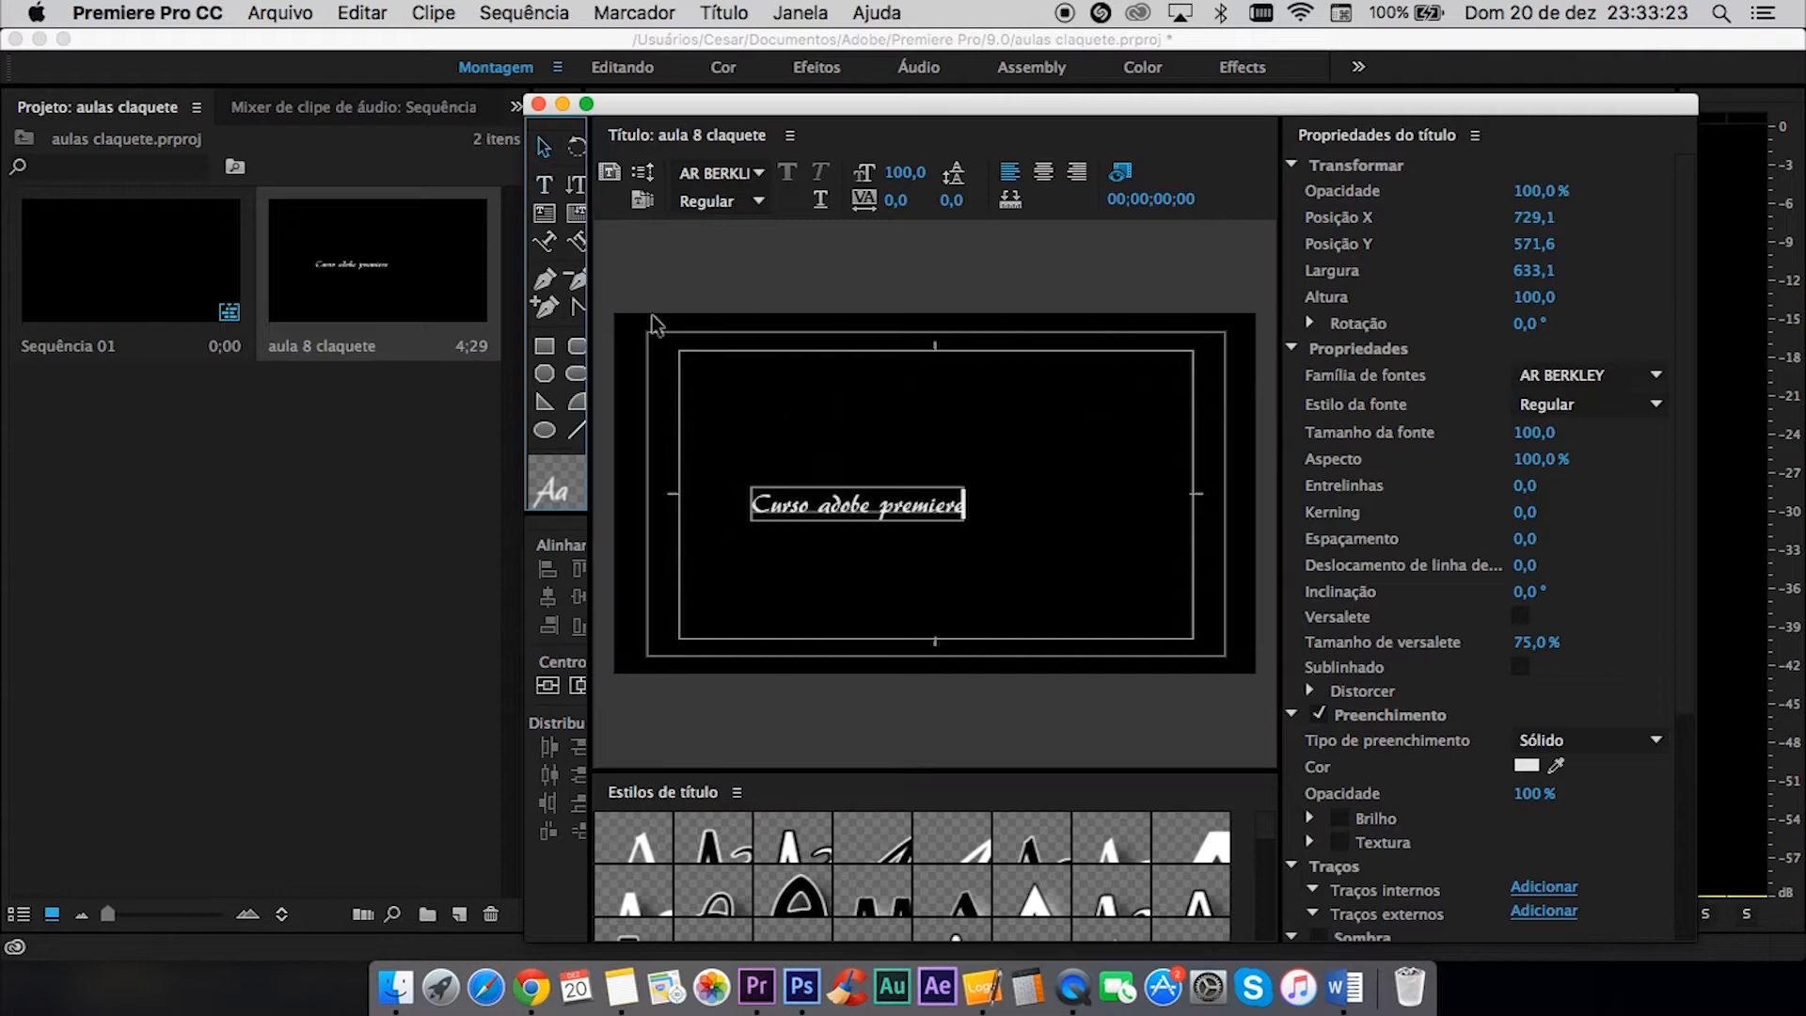
drag(965, 487, 1099, 439)
click(757, 174)
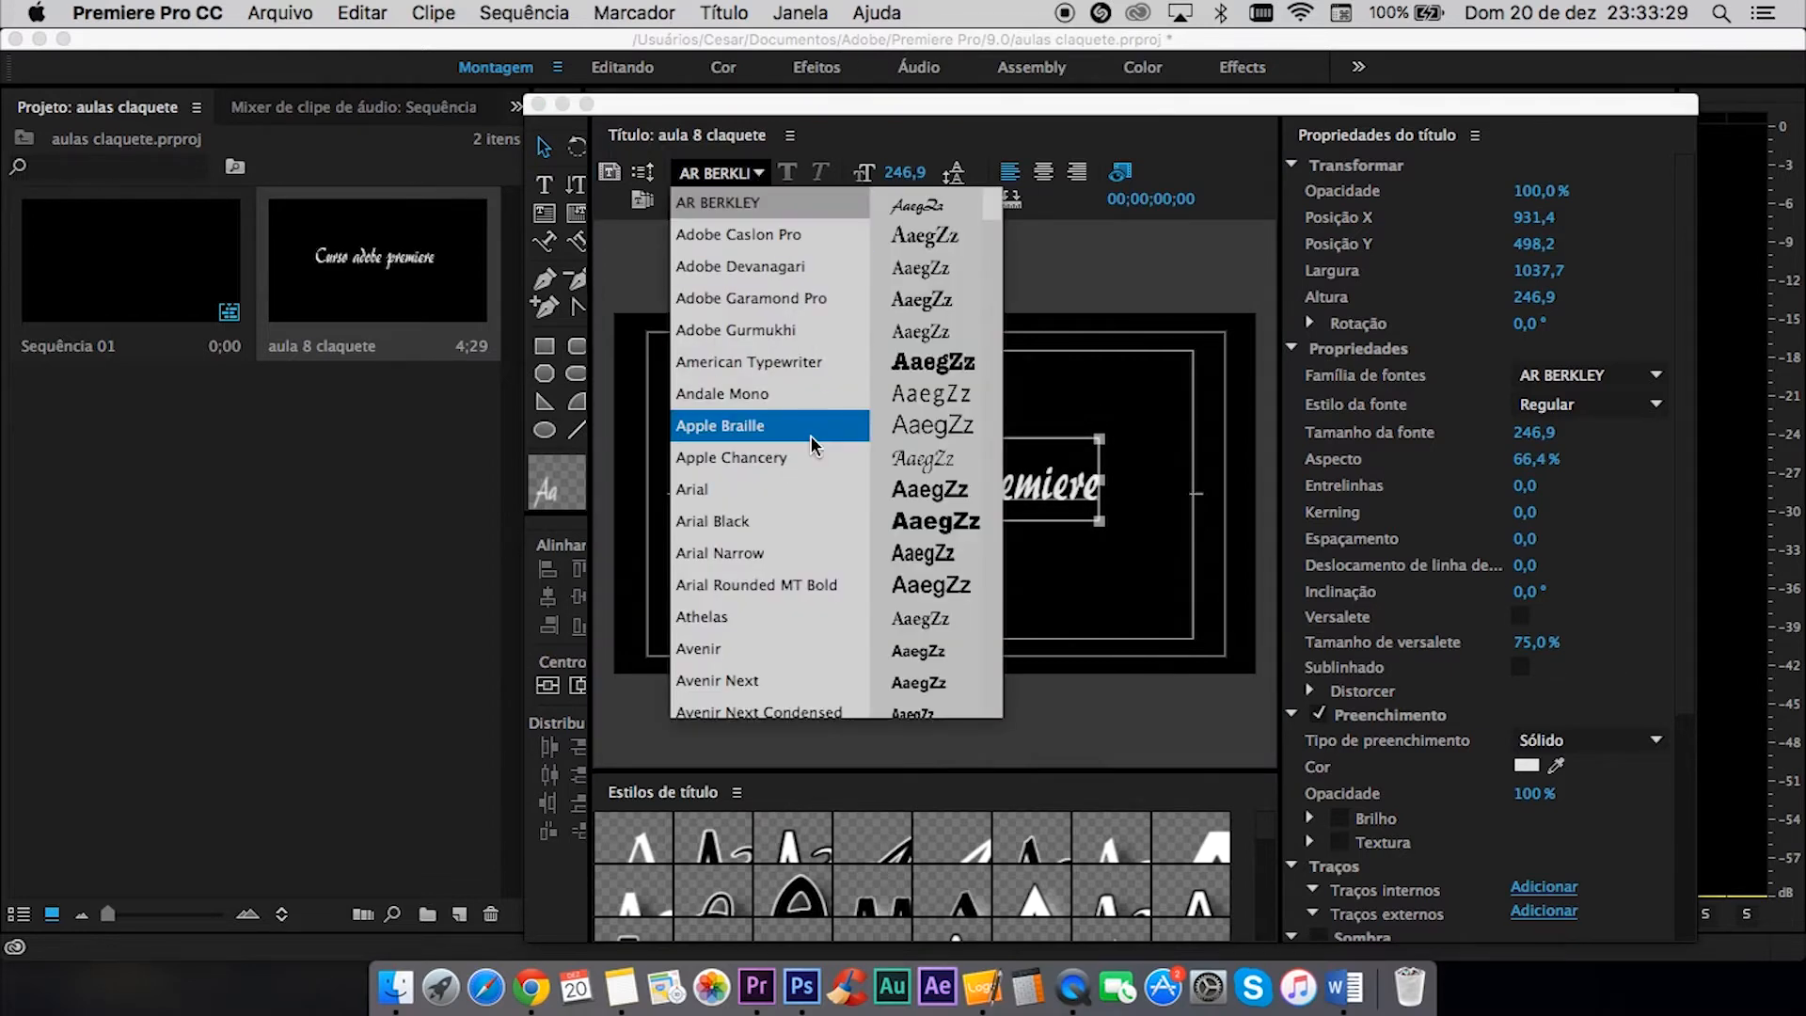
scroll(813, 444, down, 1)
click(797, 492)
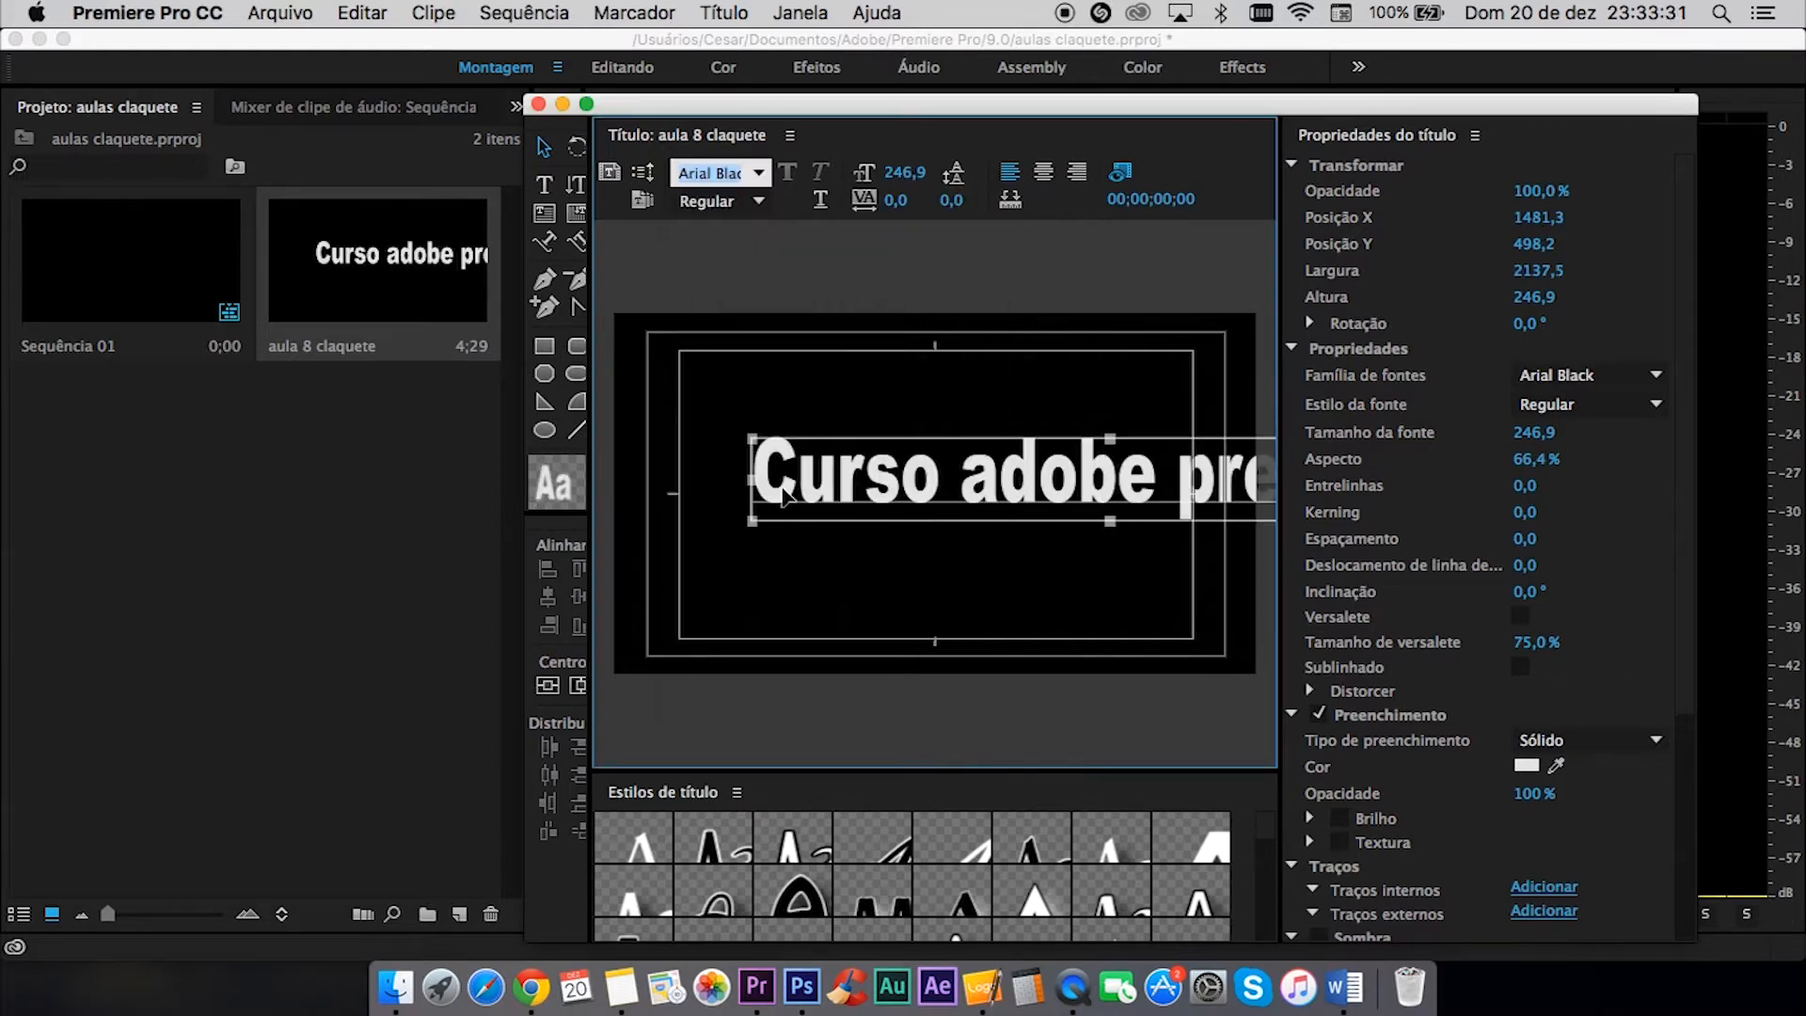
- Shrink the title text to a font size of about 135,7 and place it across the middle of the frame
drag(876, 503, 776, 508)
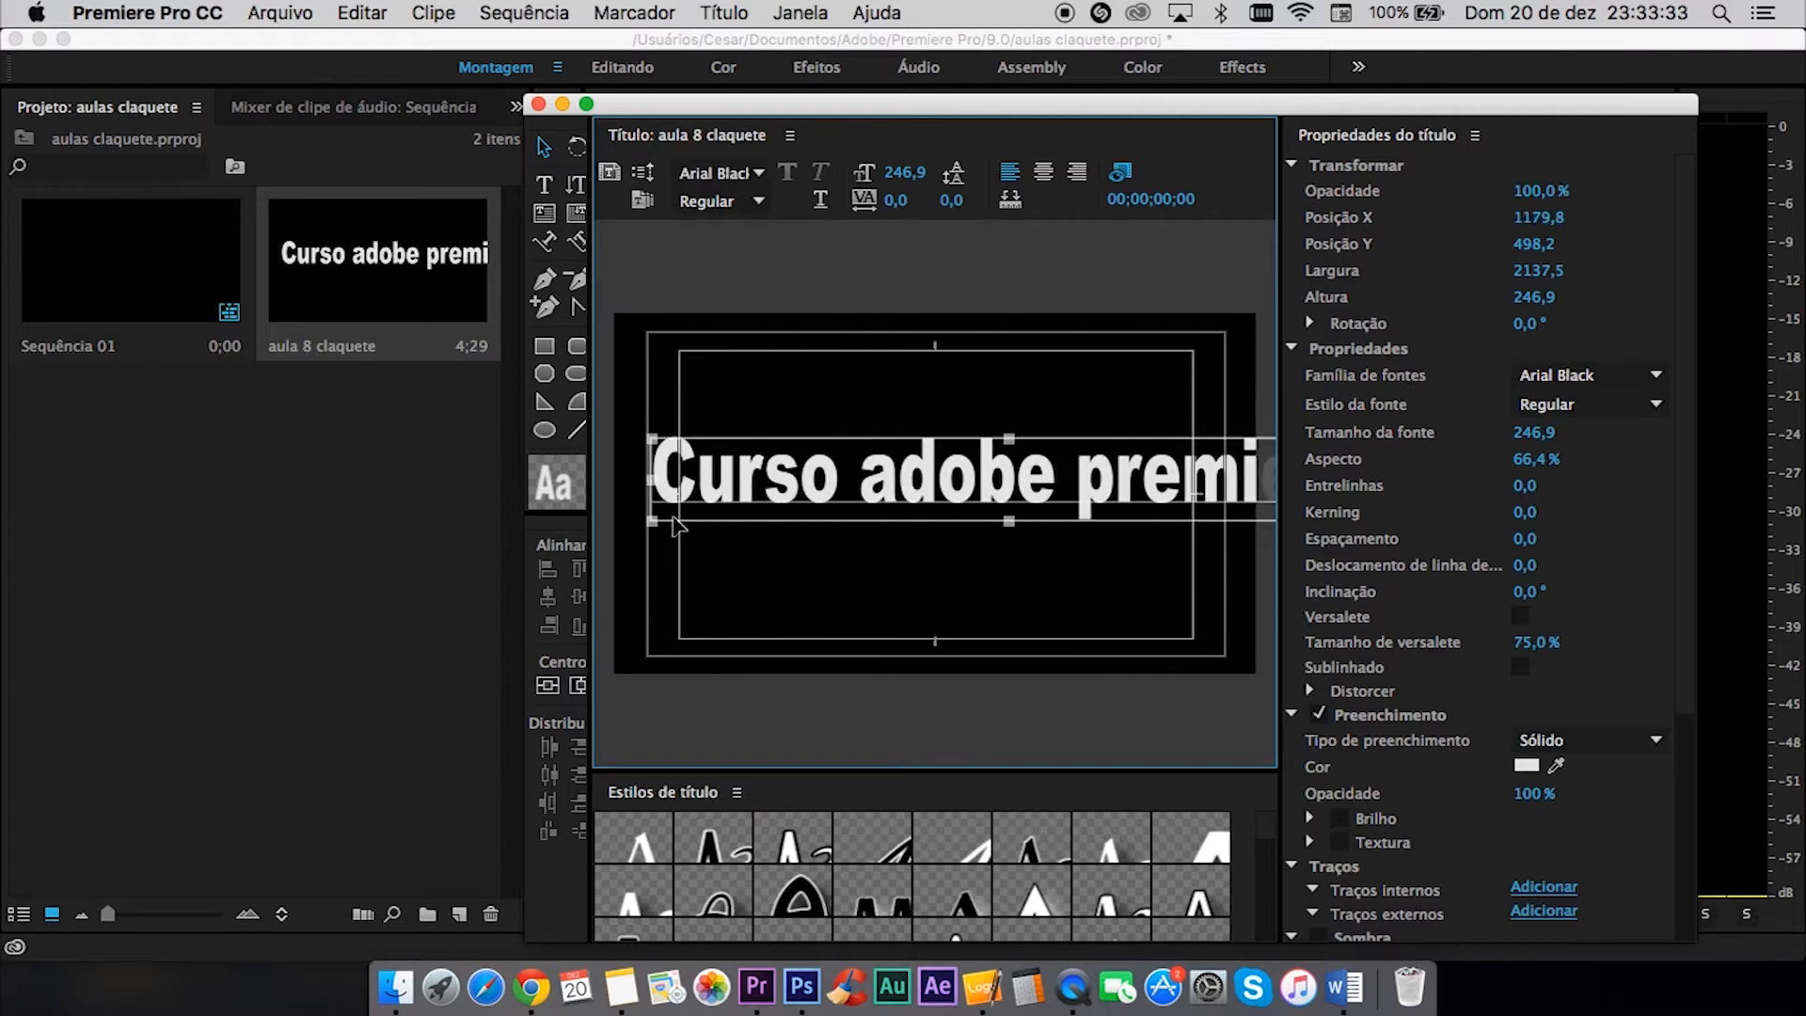
drag(653, 519, 793, 485)
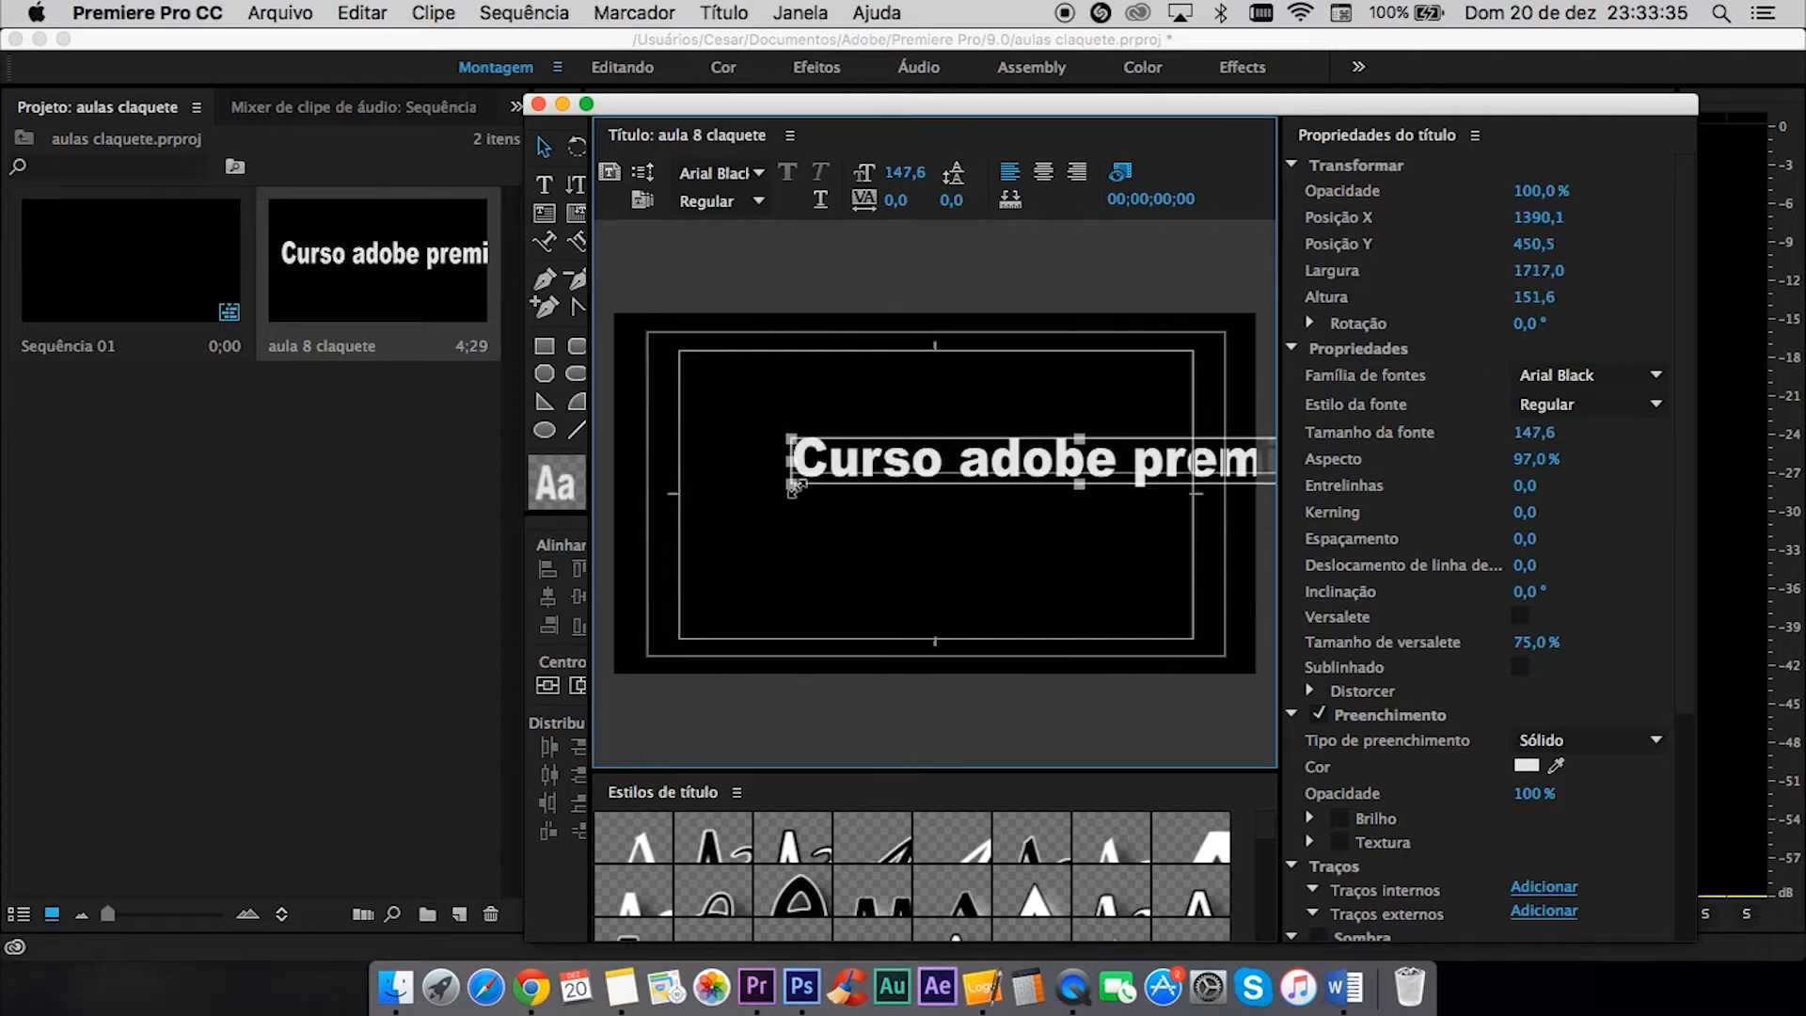
drag(919, 469, 782, 495)
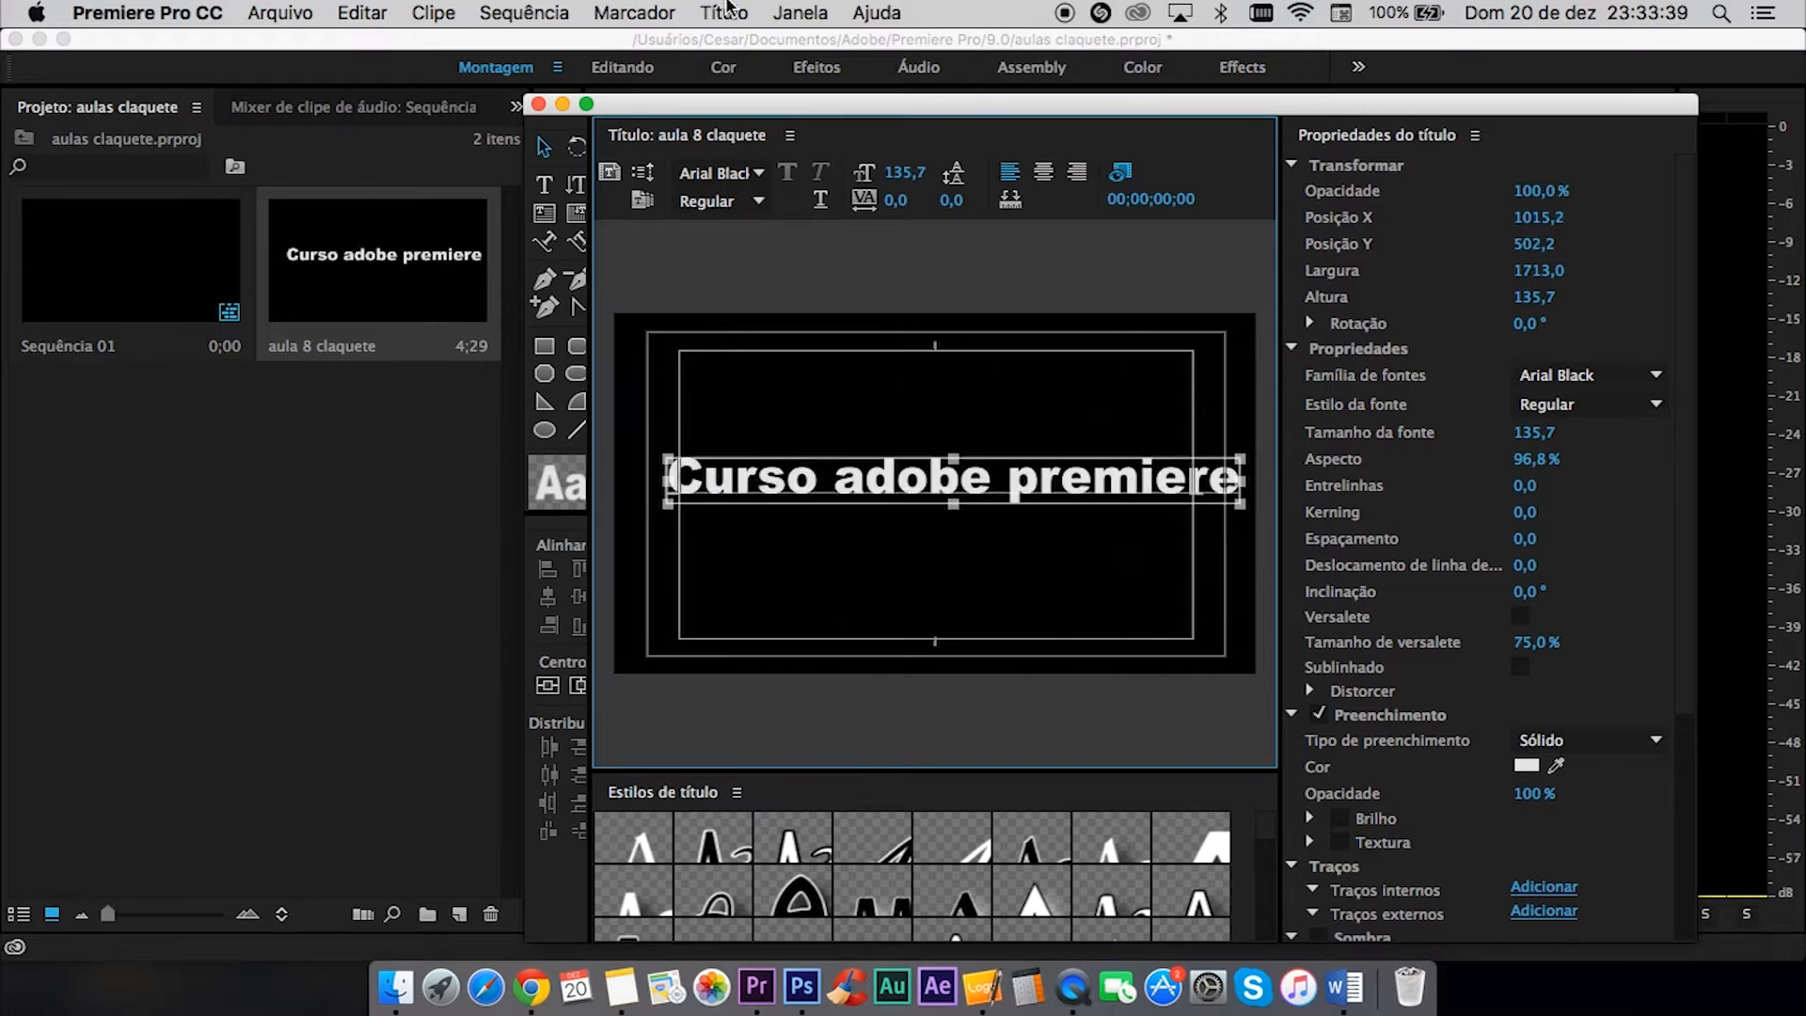
- Close the title editor and place the "aula 8 claquete" title on track V1 at the start of Sequência 01
click(537, 104)
drag(411, 236, 837, 528)
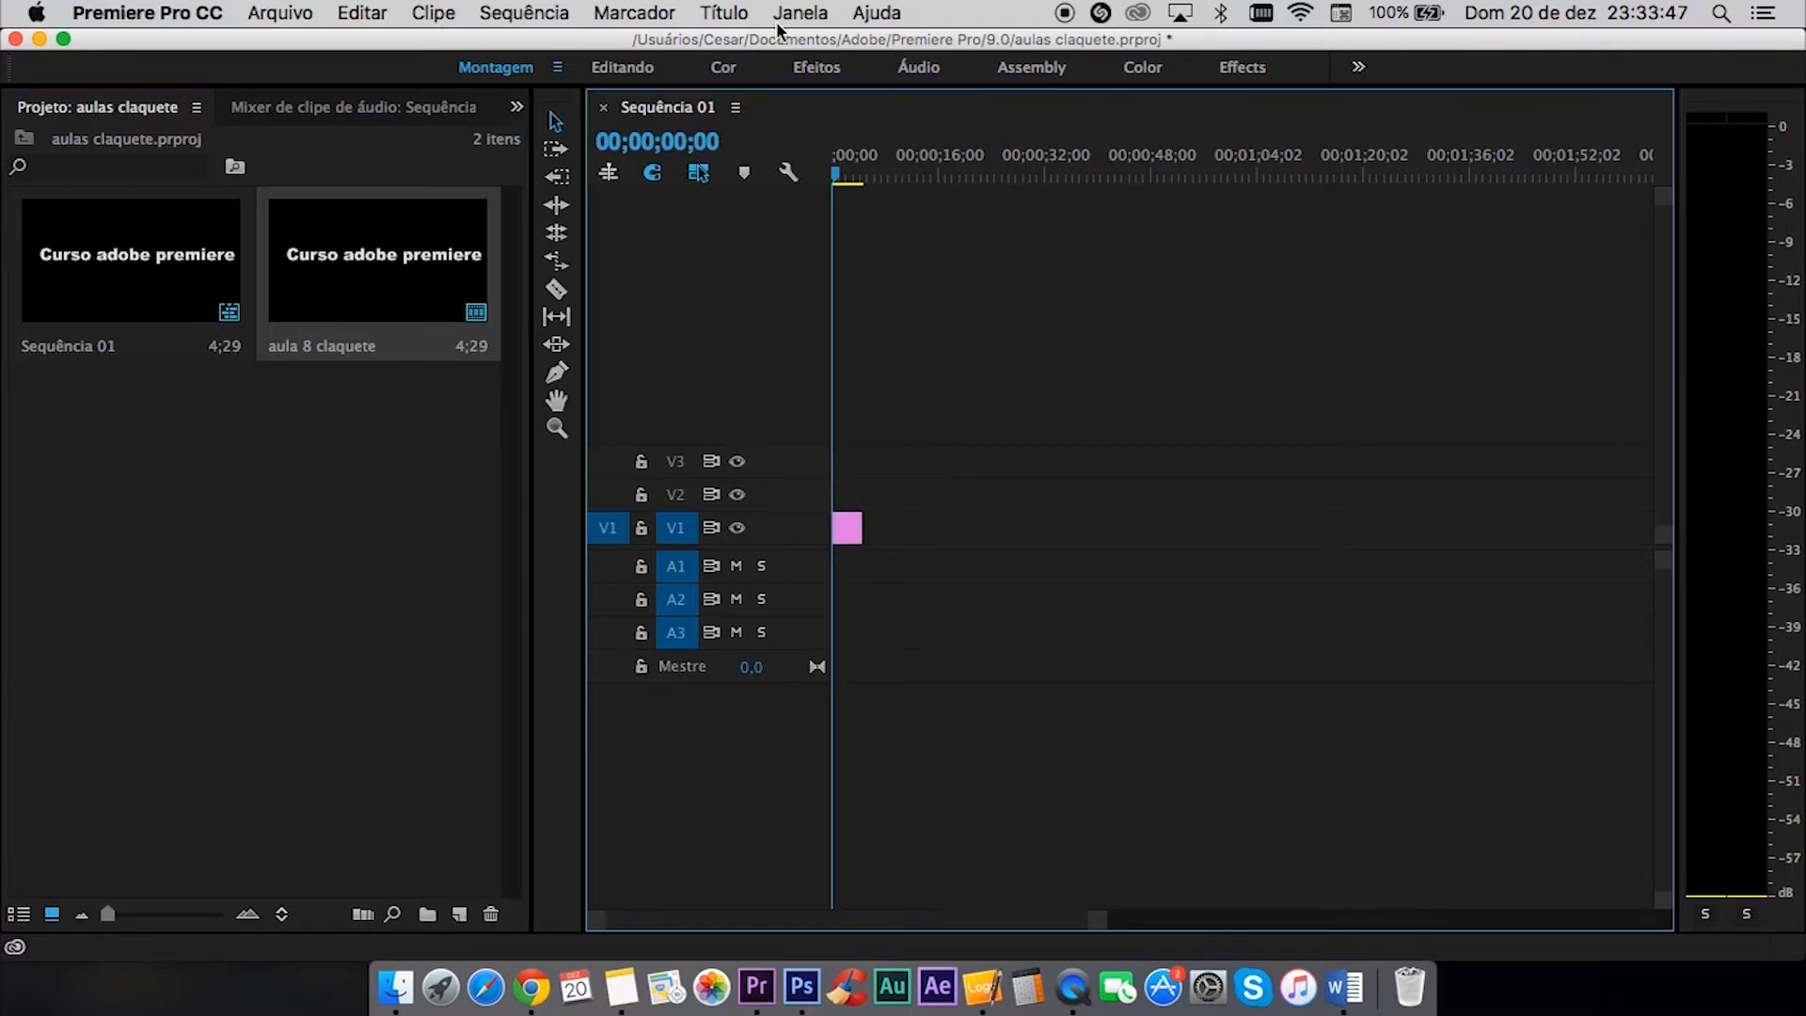
- Switch to the Editando workspace, bring the Program monitor into view and make the upper panels taller
click(609, 74)
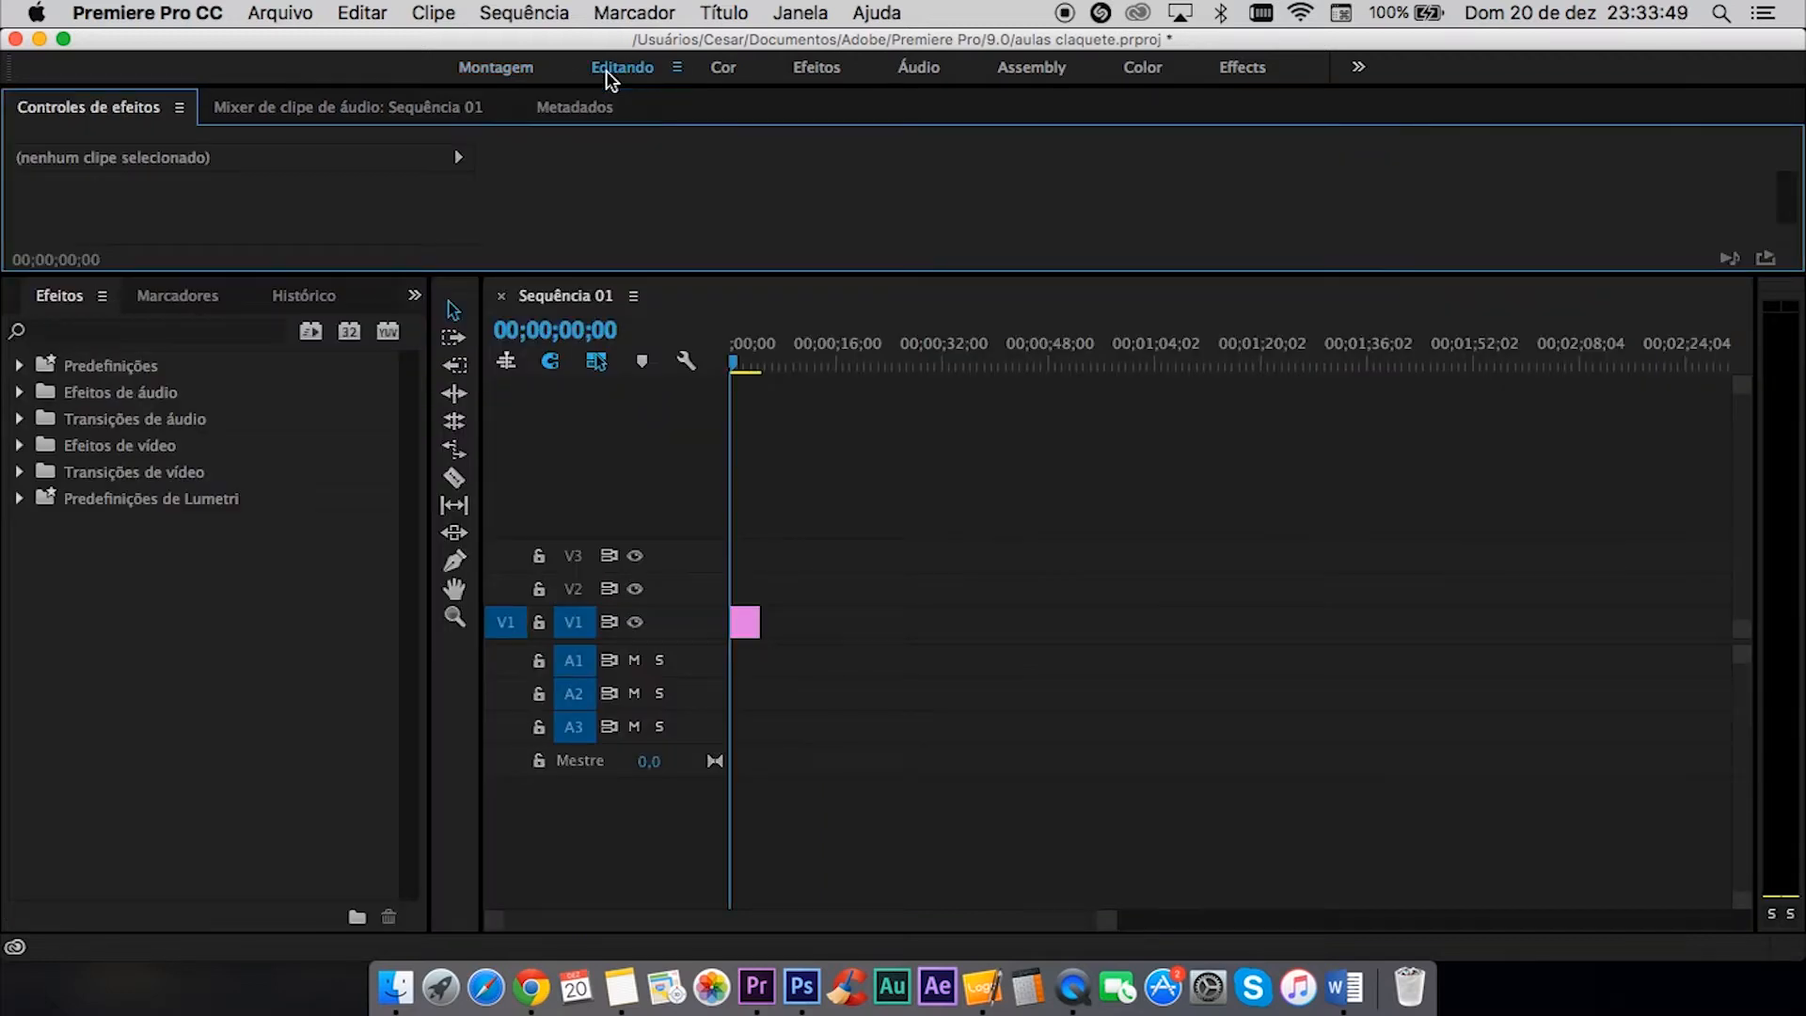
drag(1797, 19, 1749, 169)
drag(1125, 381, 1125, 625)
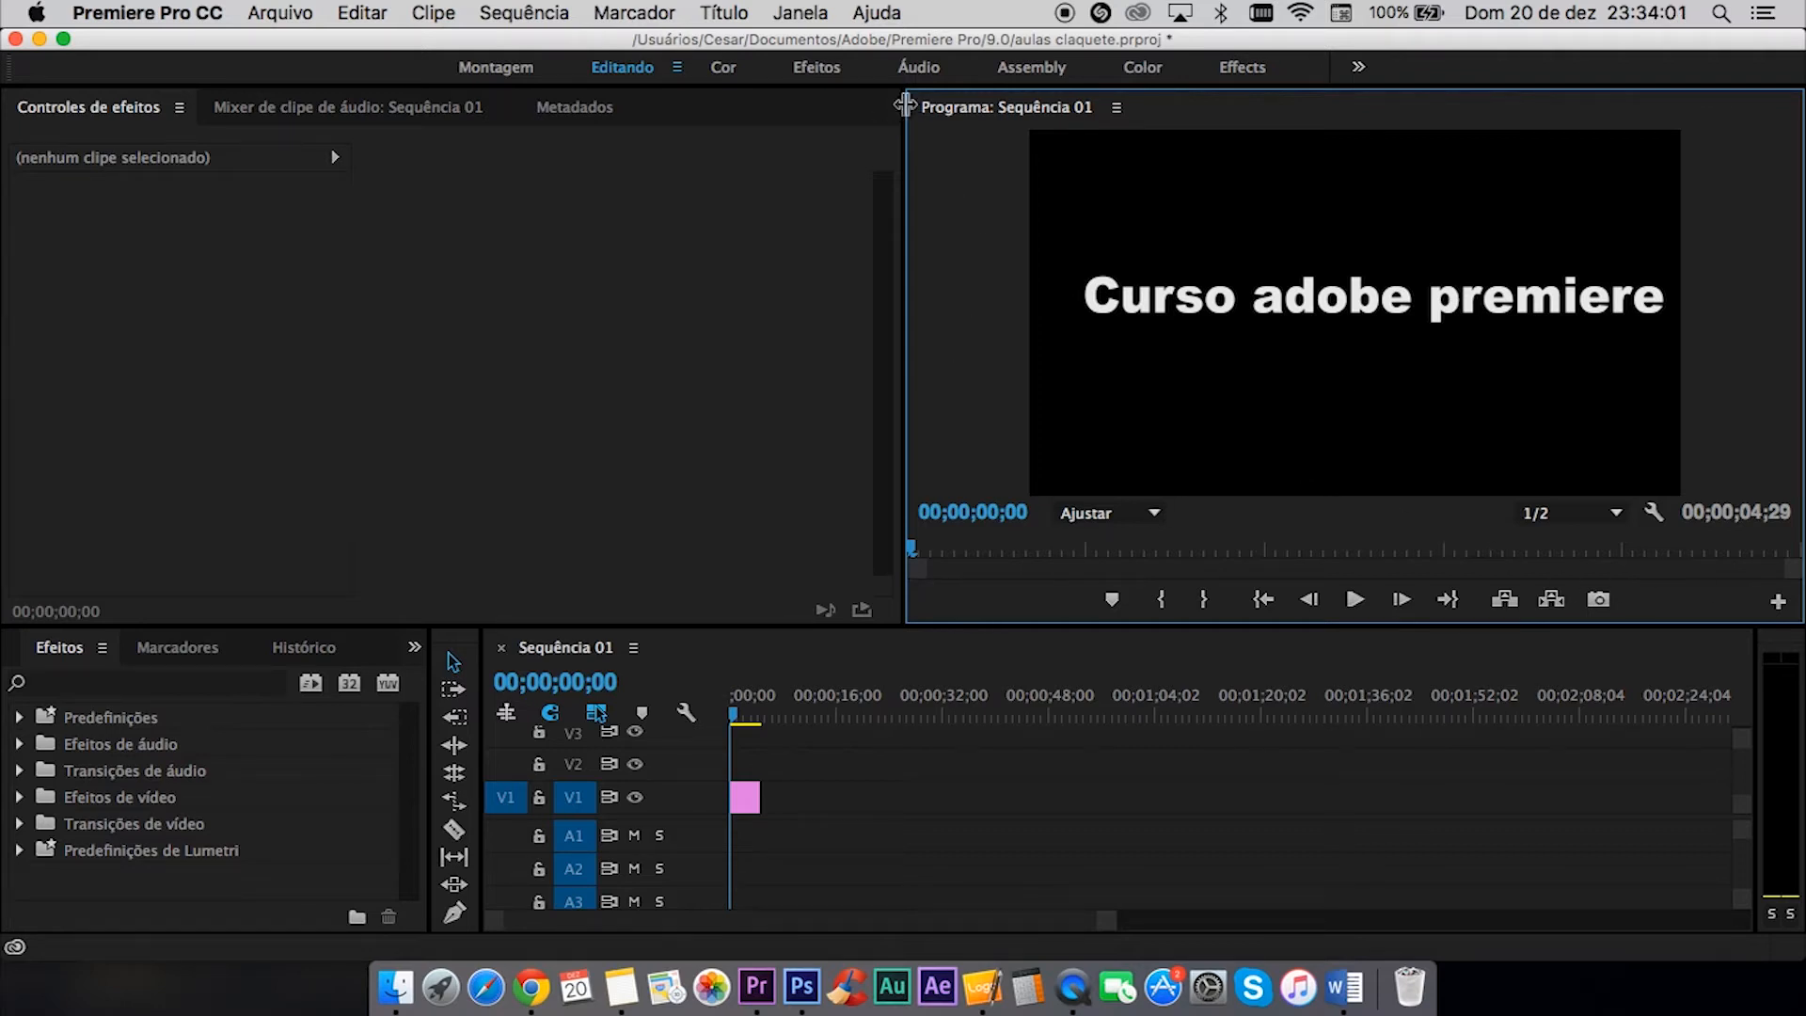
drag(920, 123, 984, 436)
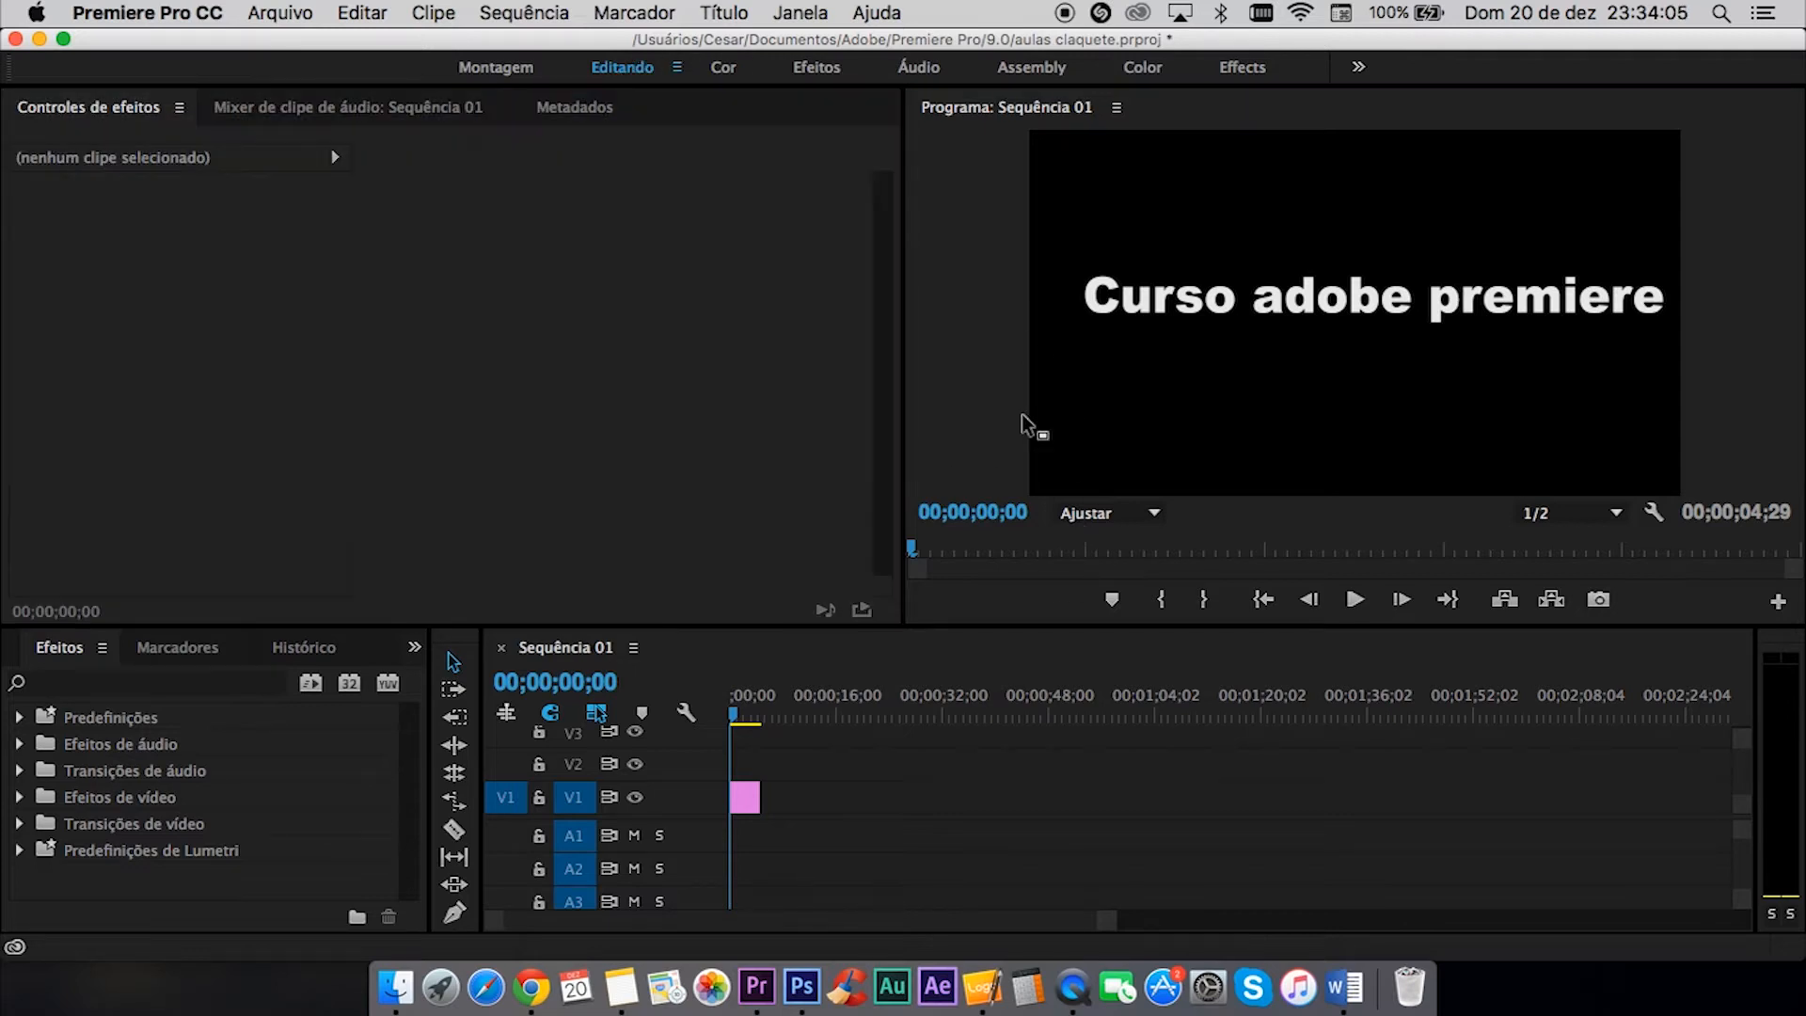
drag(1062, 327, 1061, 325)
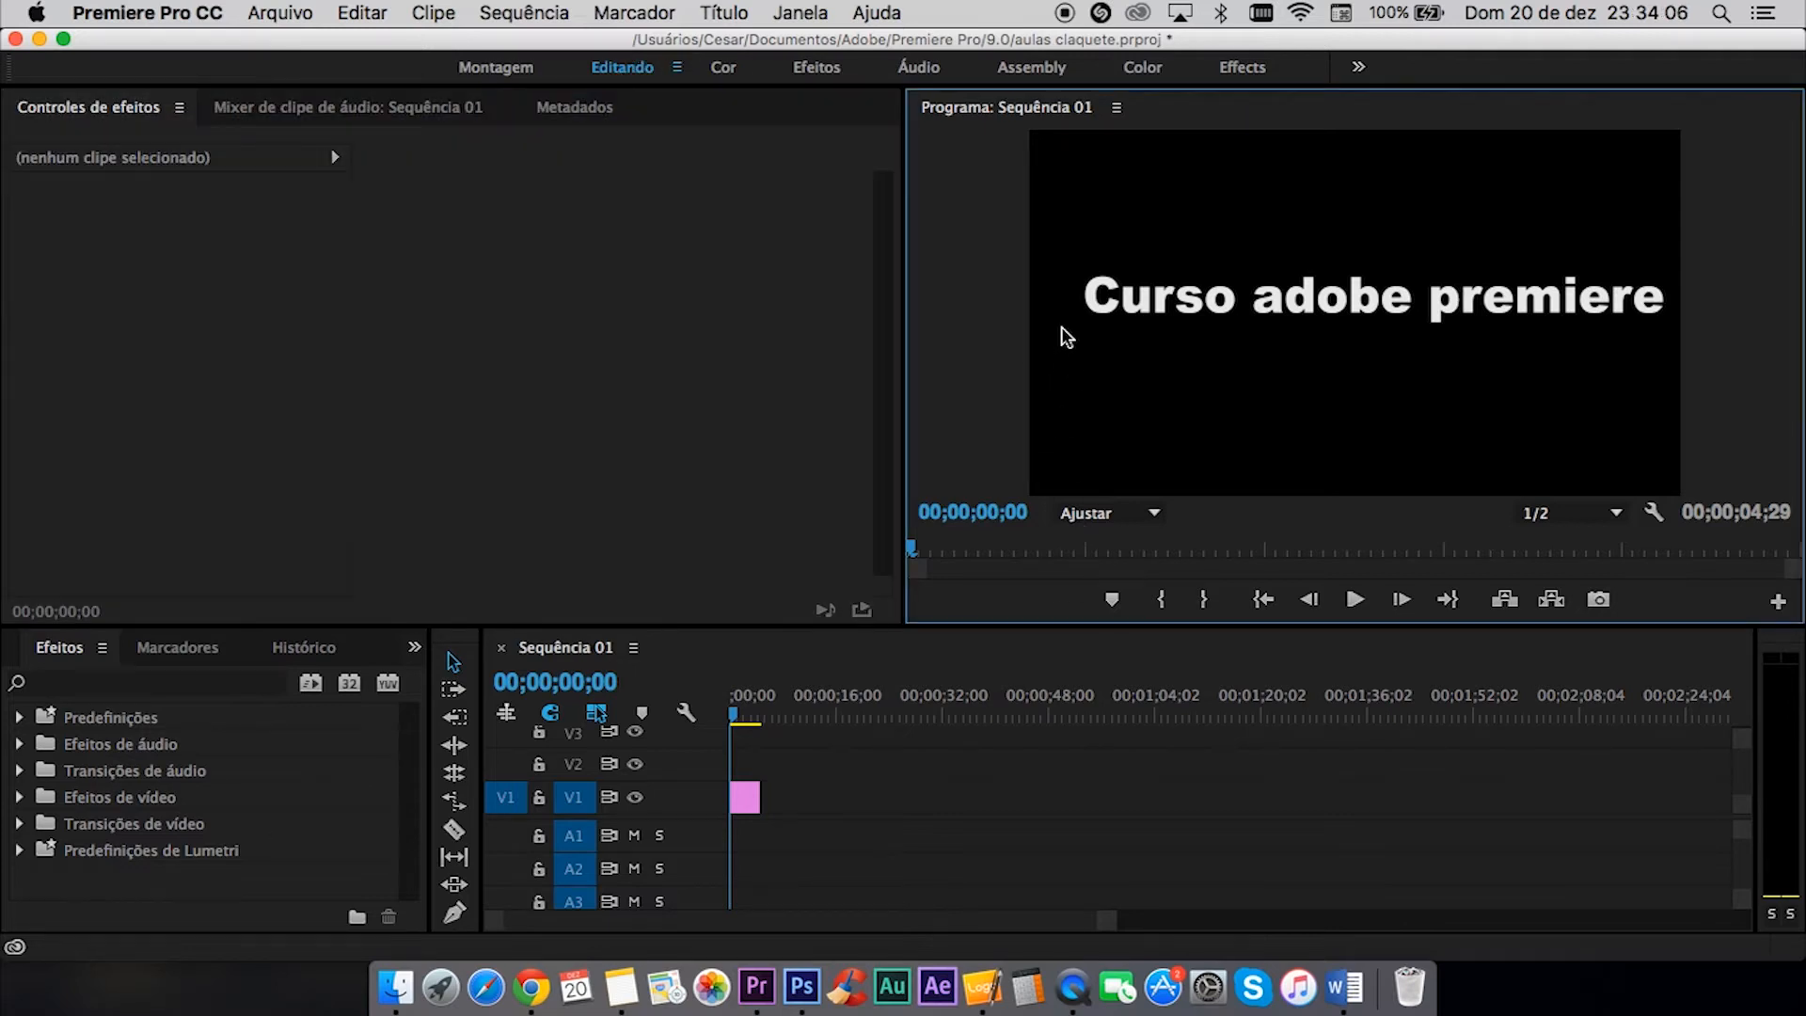
- Switch to the Montagem workspace and back to Editando, and enlarge the timeline by shrinking the panels above it
click(508, 68)
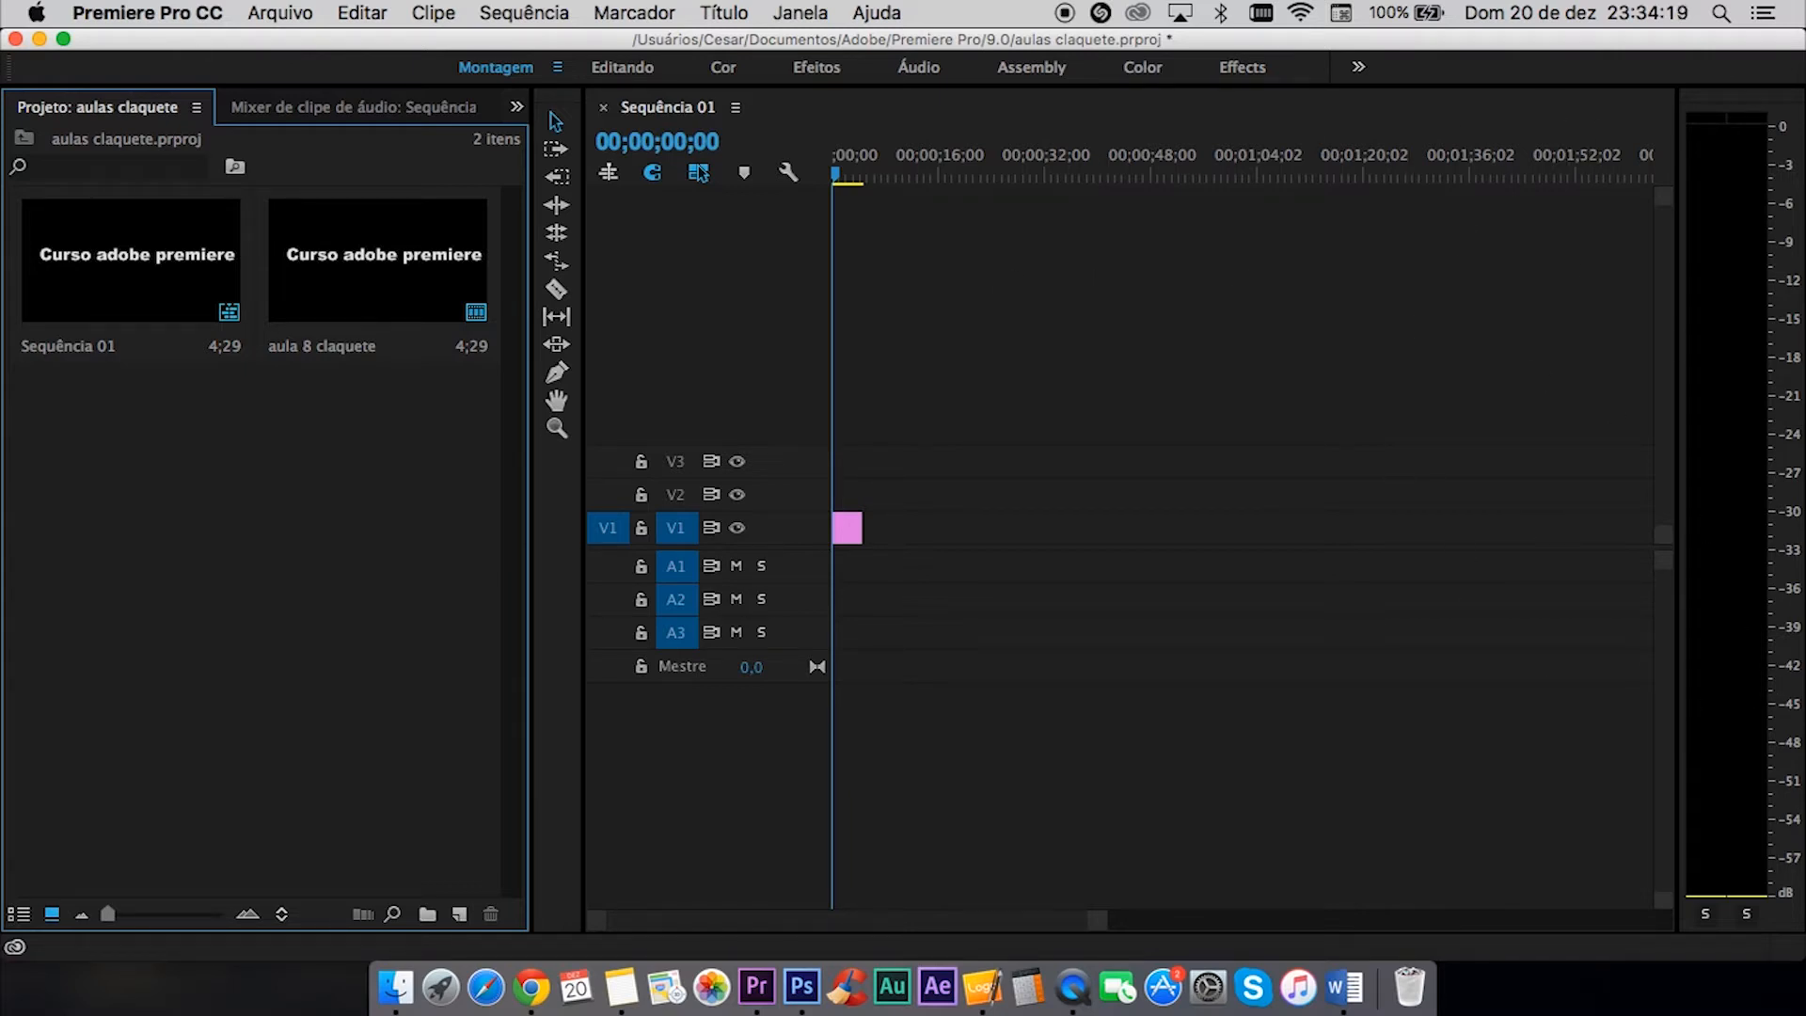
click(602, 67)
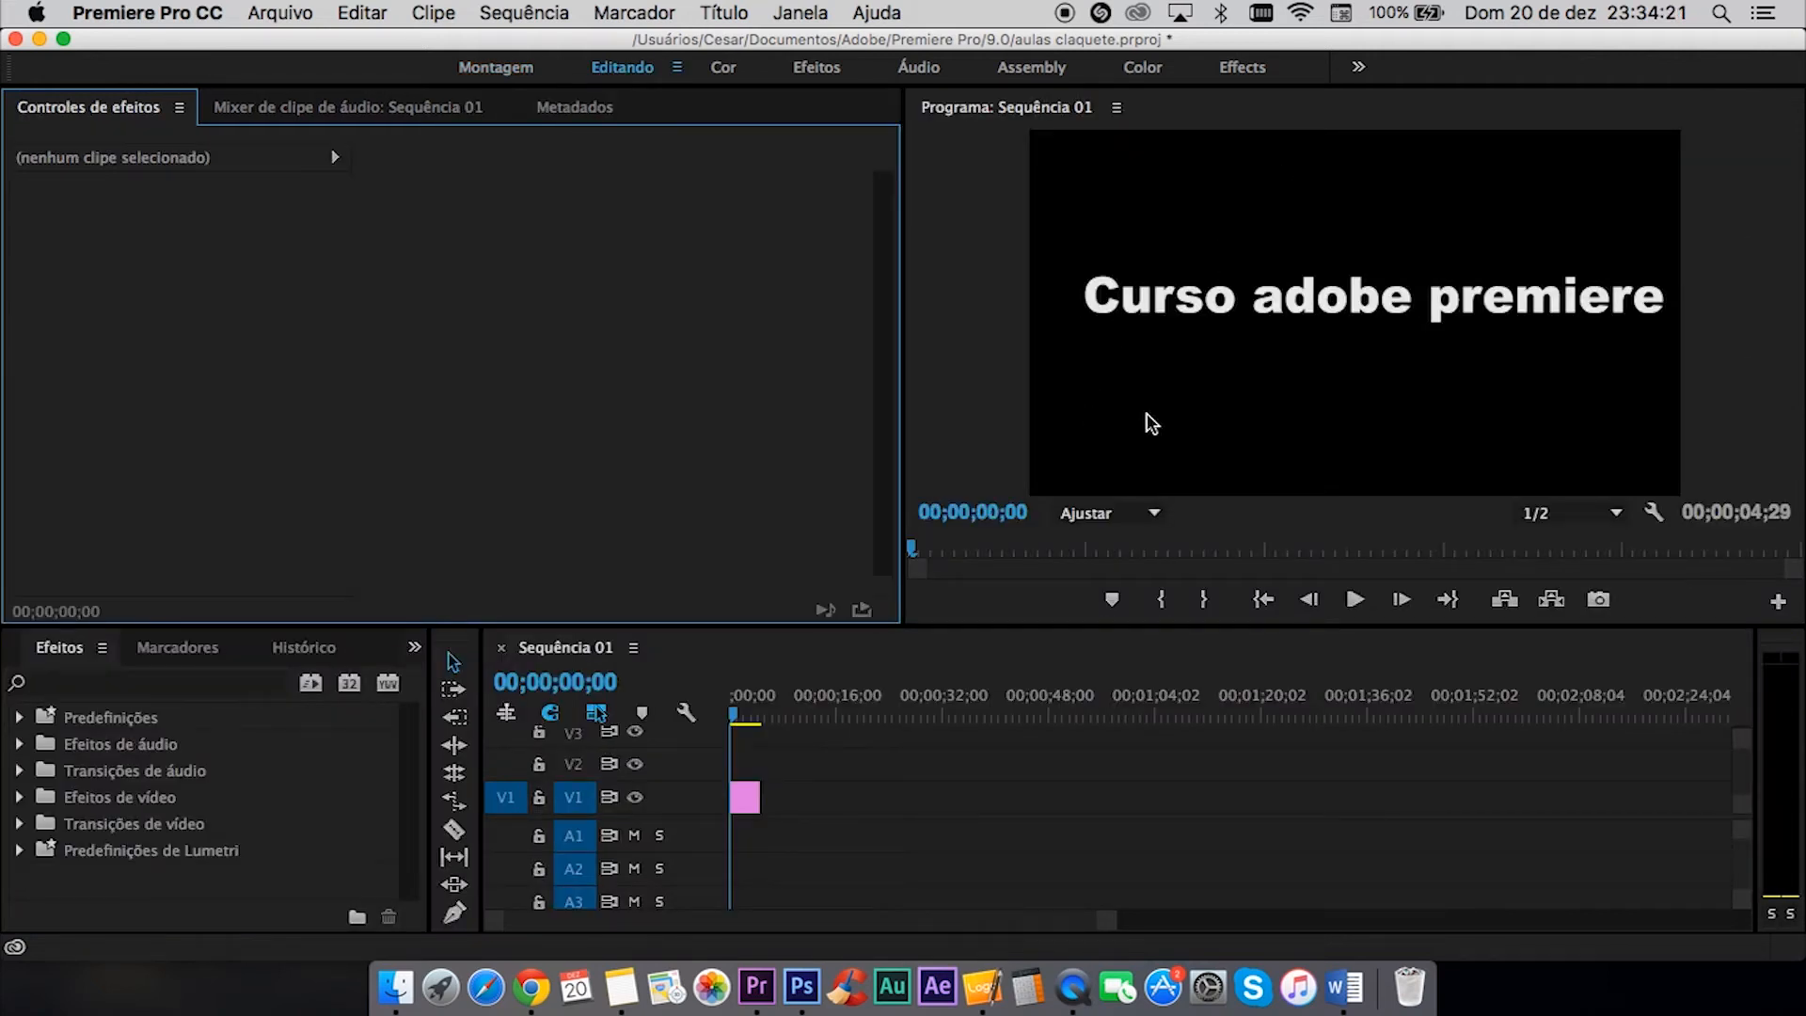
click(909, 630)
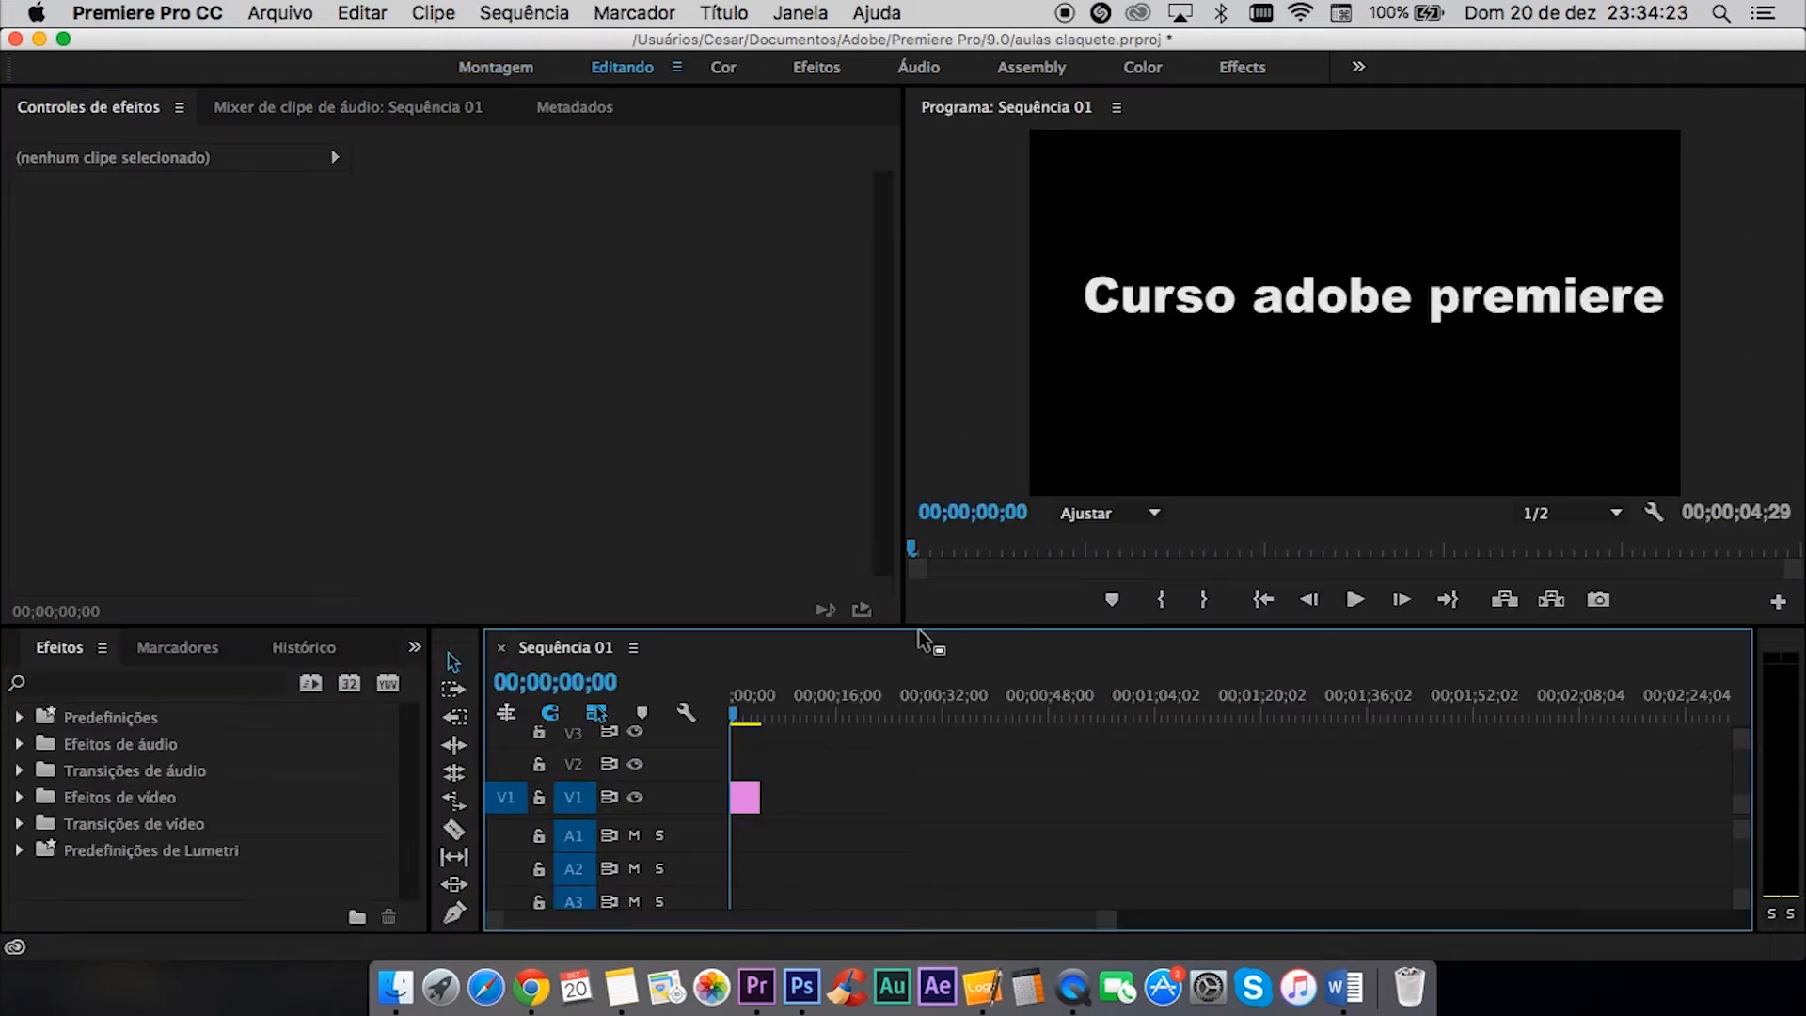
drag(923, 626, 921, 411)
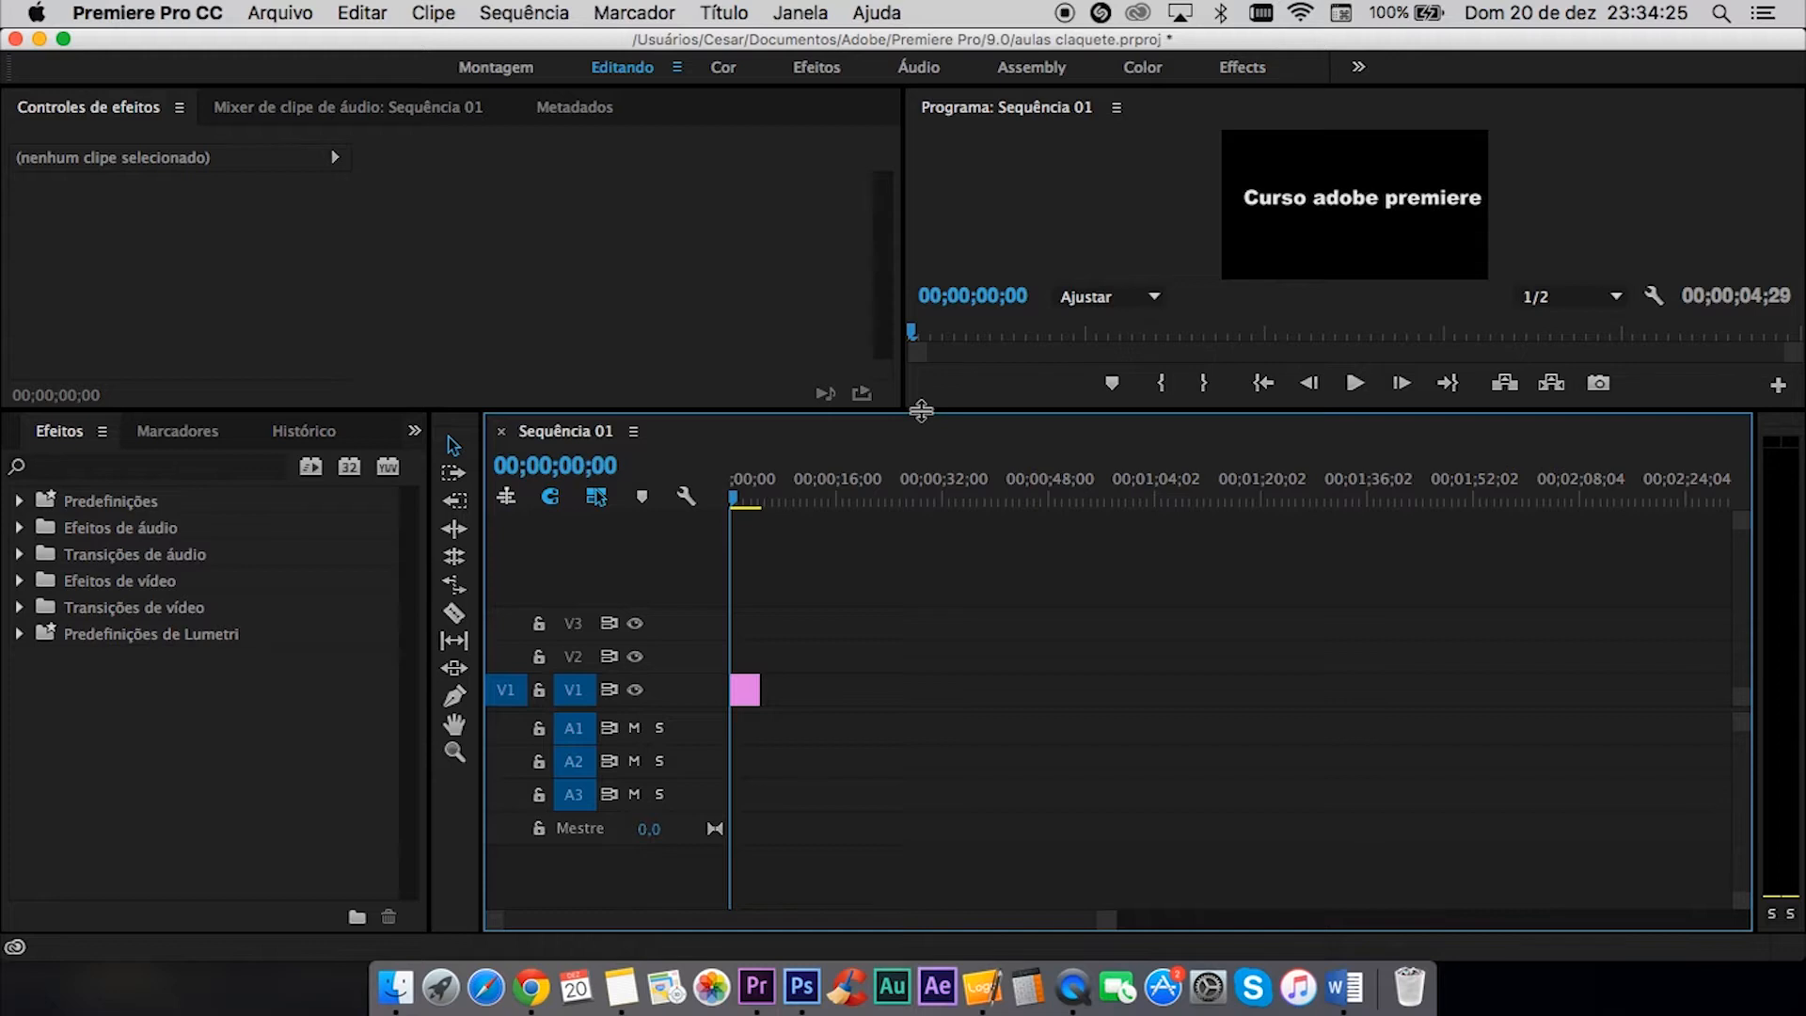
- Move the title clip on V1 to start at about 5 seconds and make the V1 track taller to show its thumbnail
drag(742, 692, 776, 692)
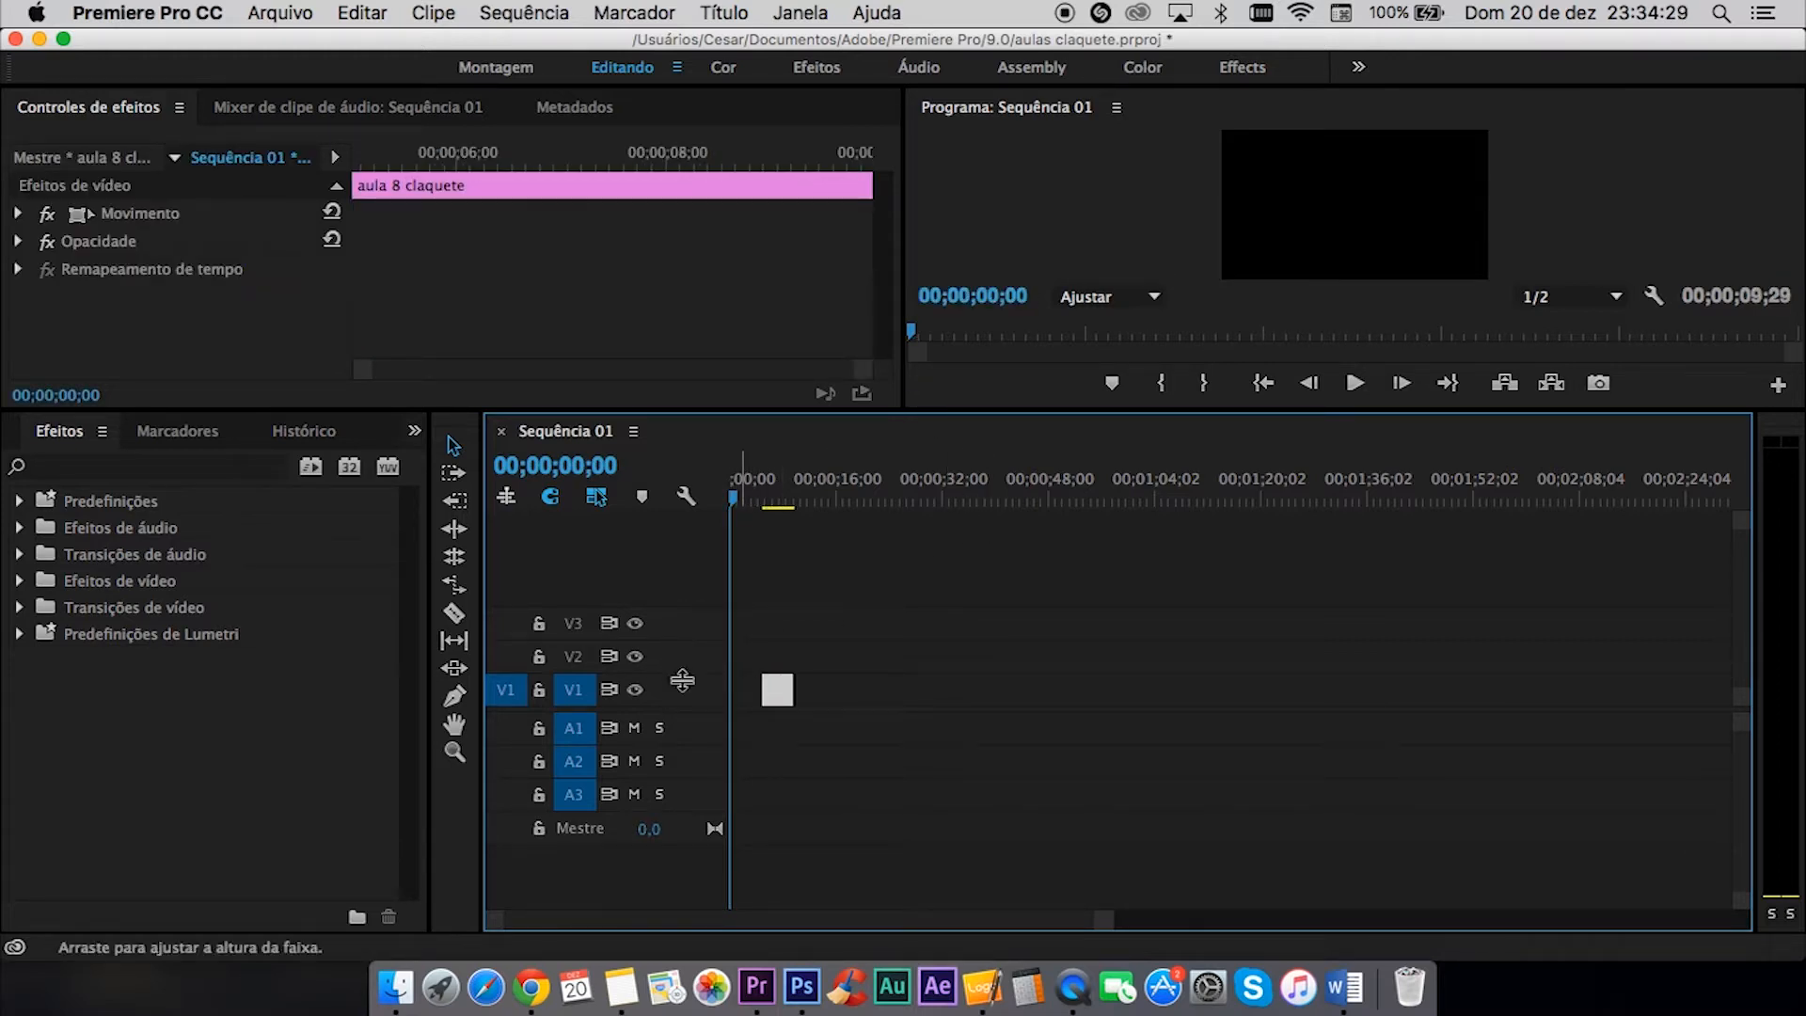
drag(682, 679, 679, 594)
click(762, 499)
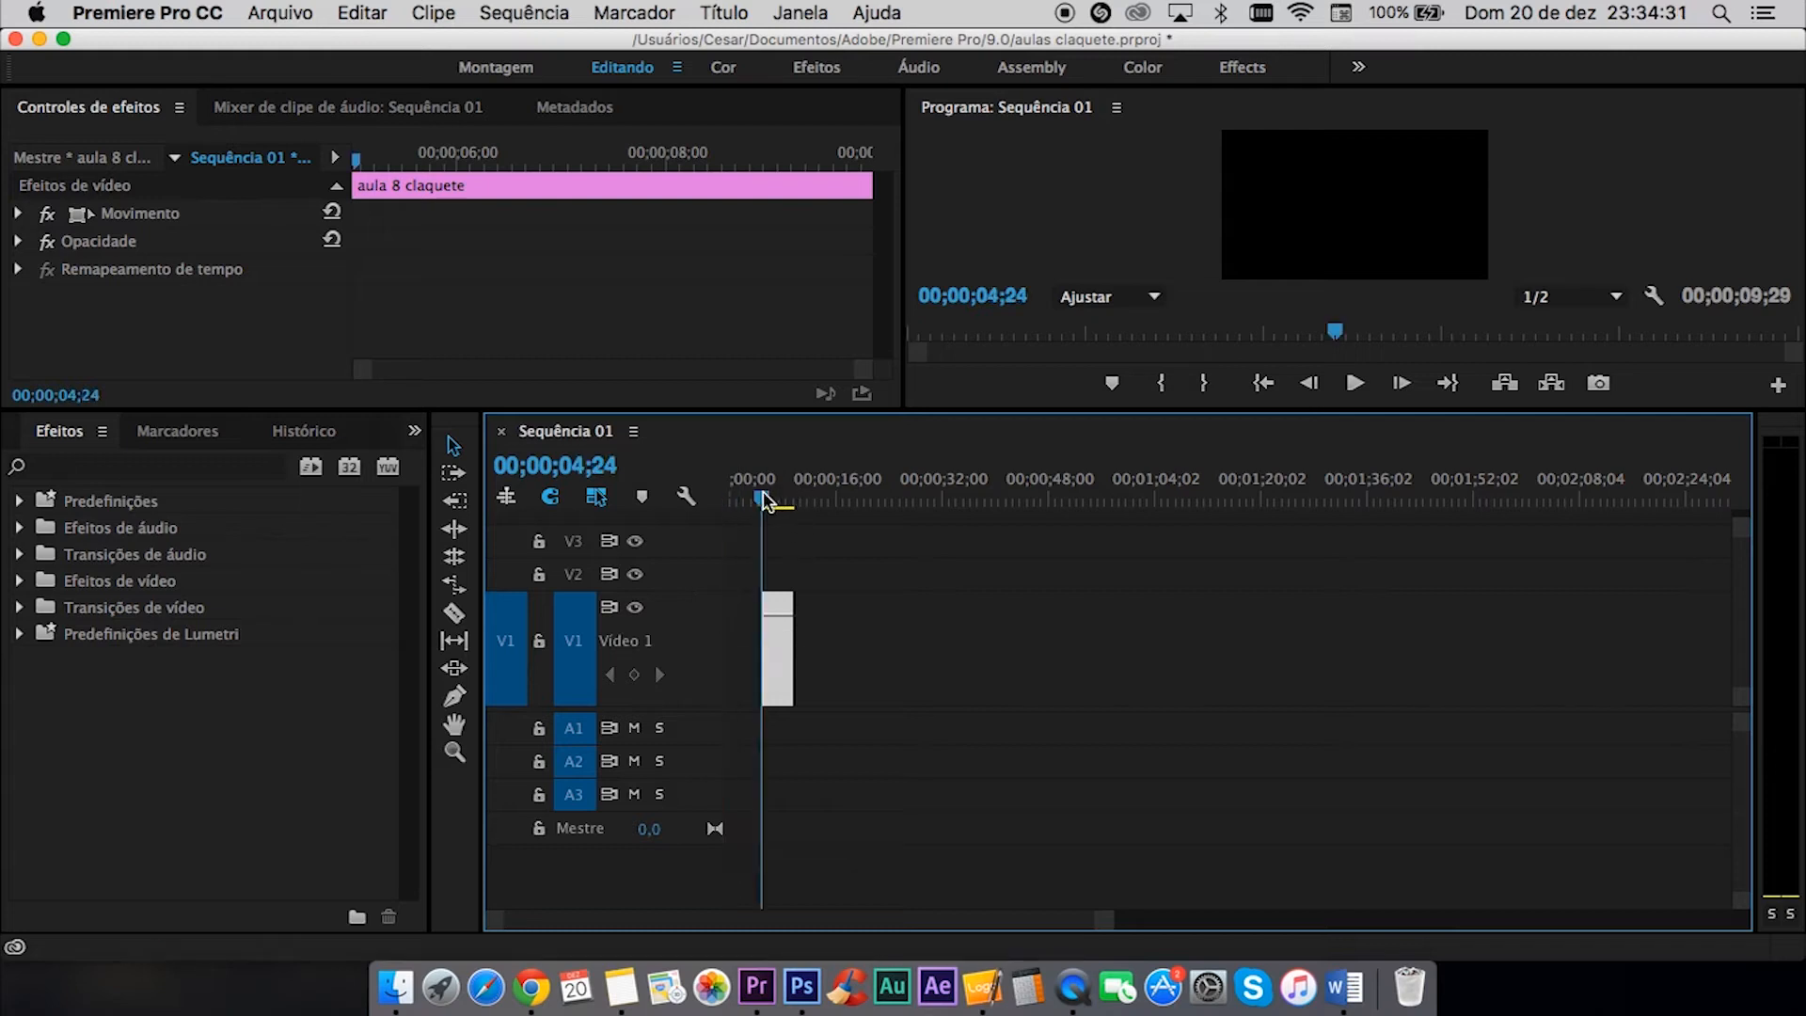
click(892, 759)
key(equal)
key(equal)
key(equal)
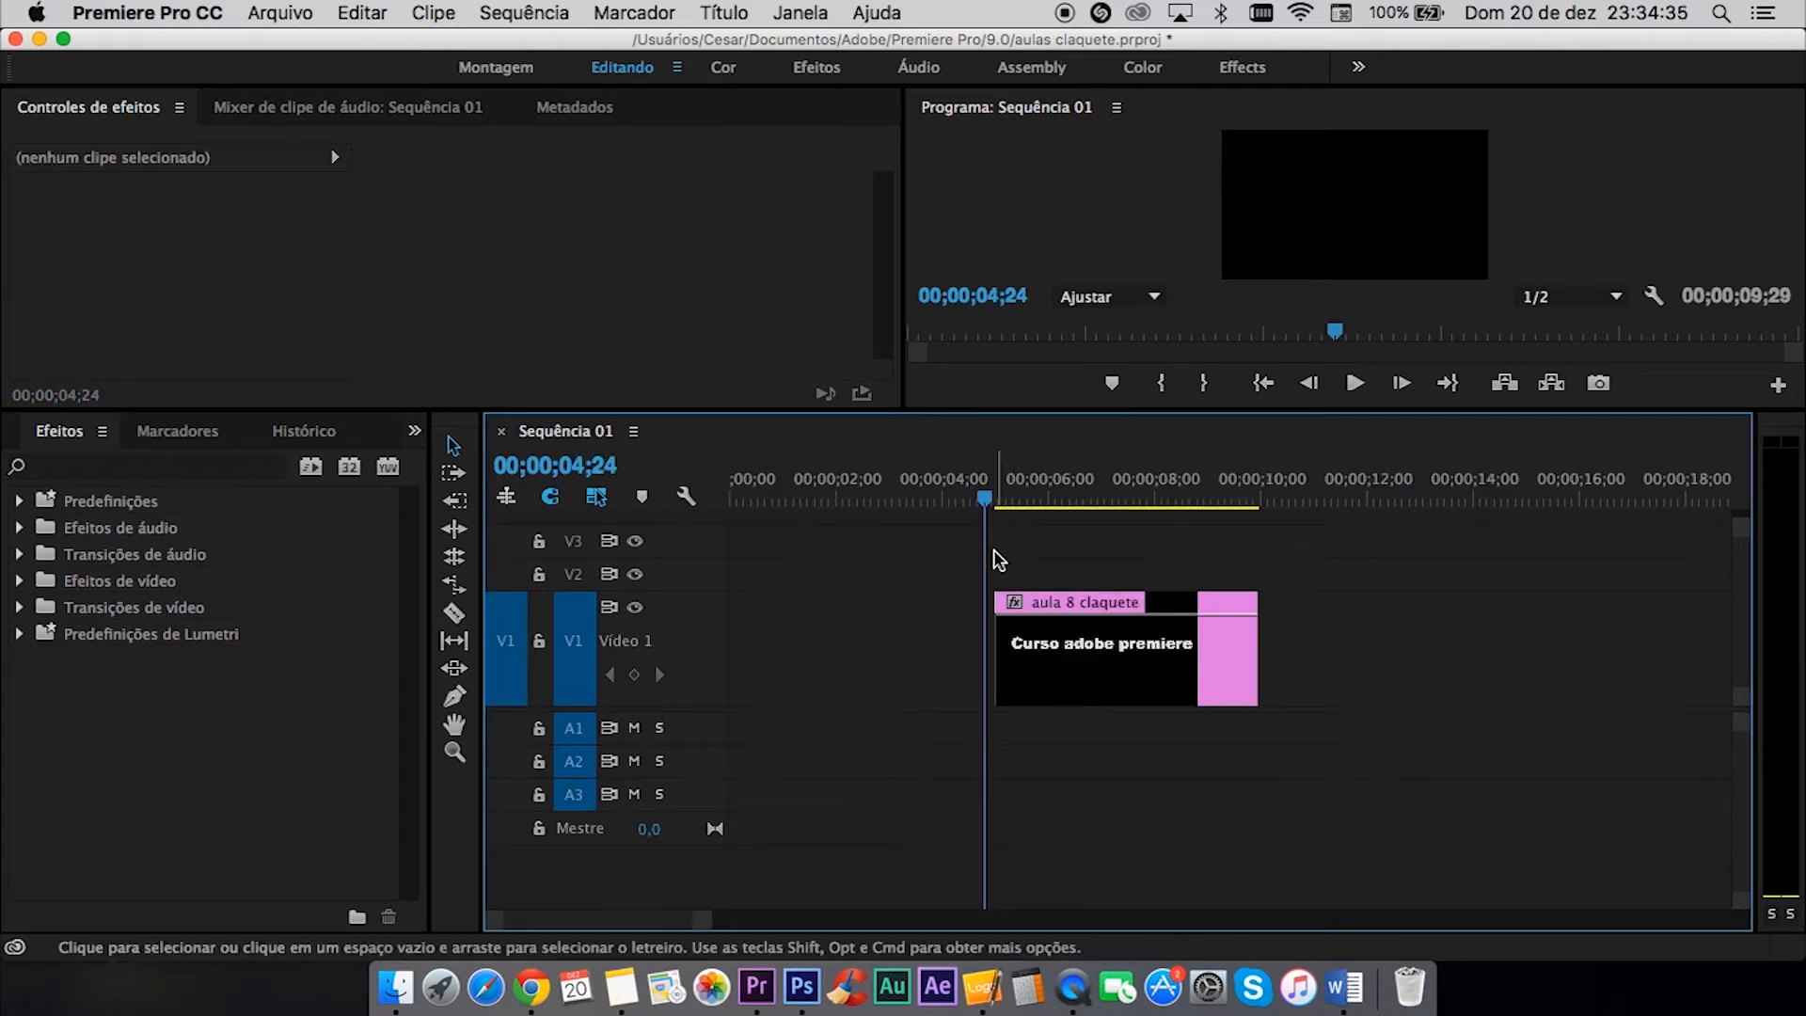
- Play the title clip from just before its start and return the playhead to 00;00;04;25
key(space)
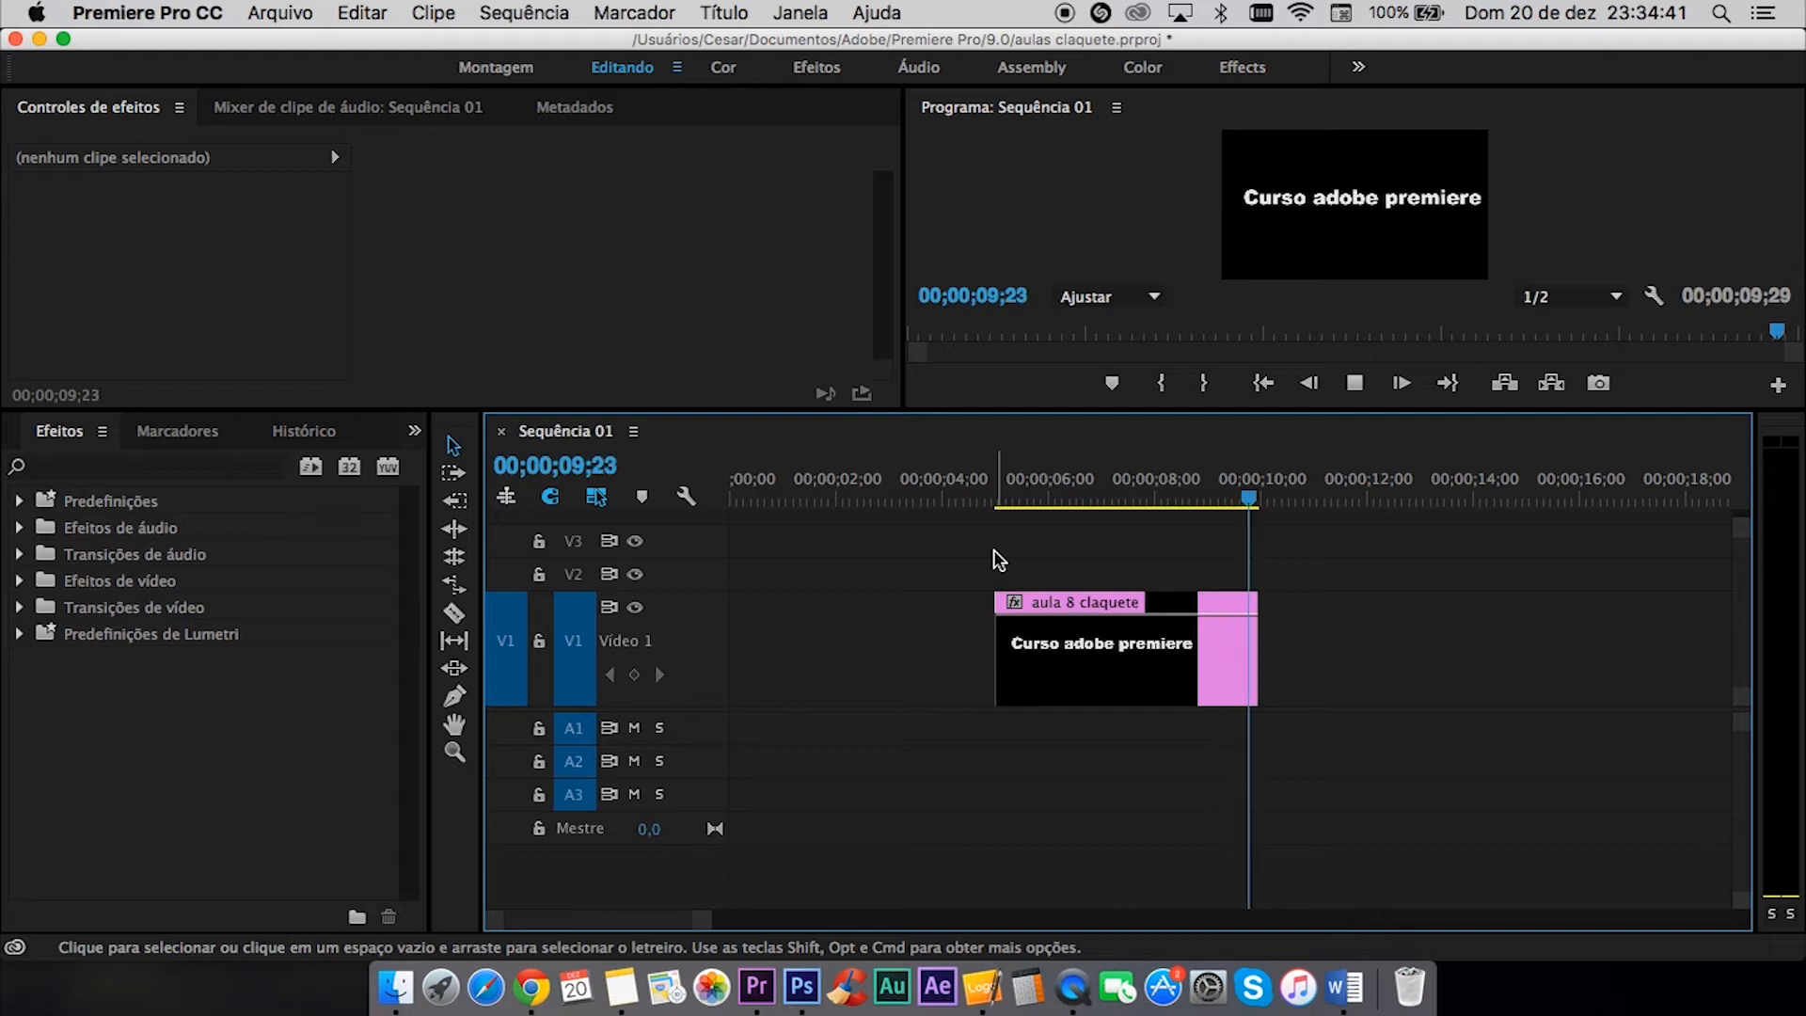
key(space)
click(988, 494)
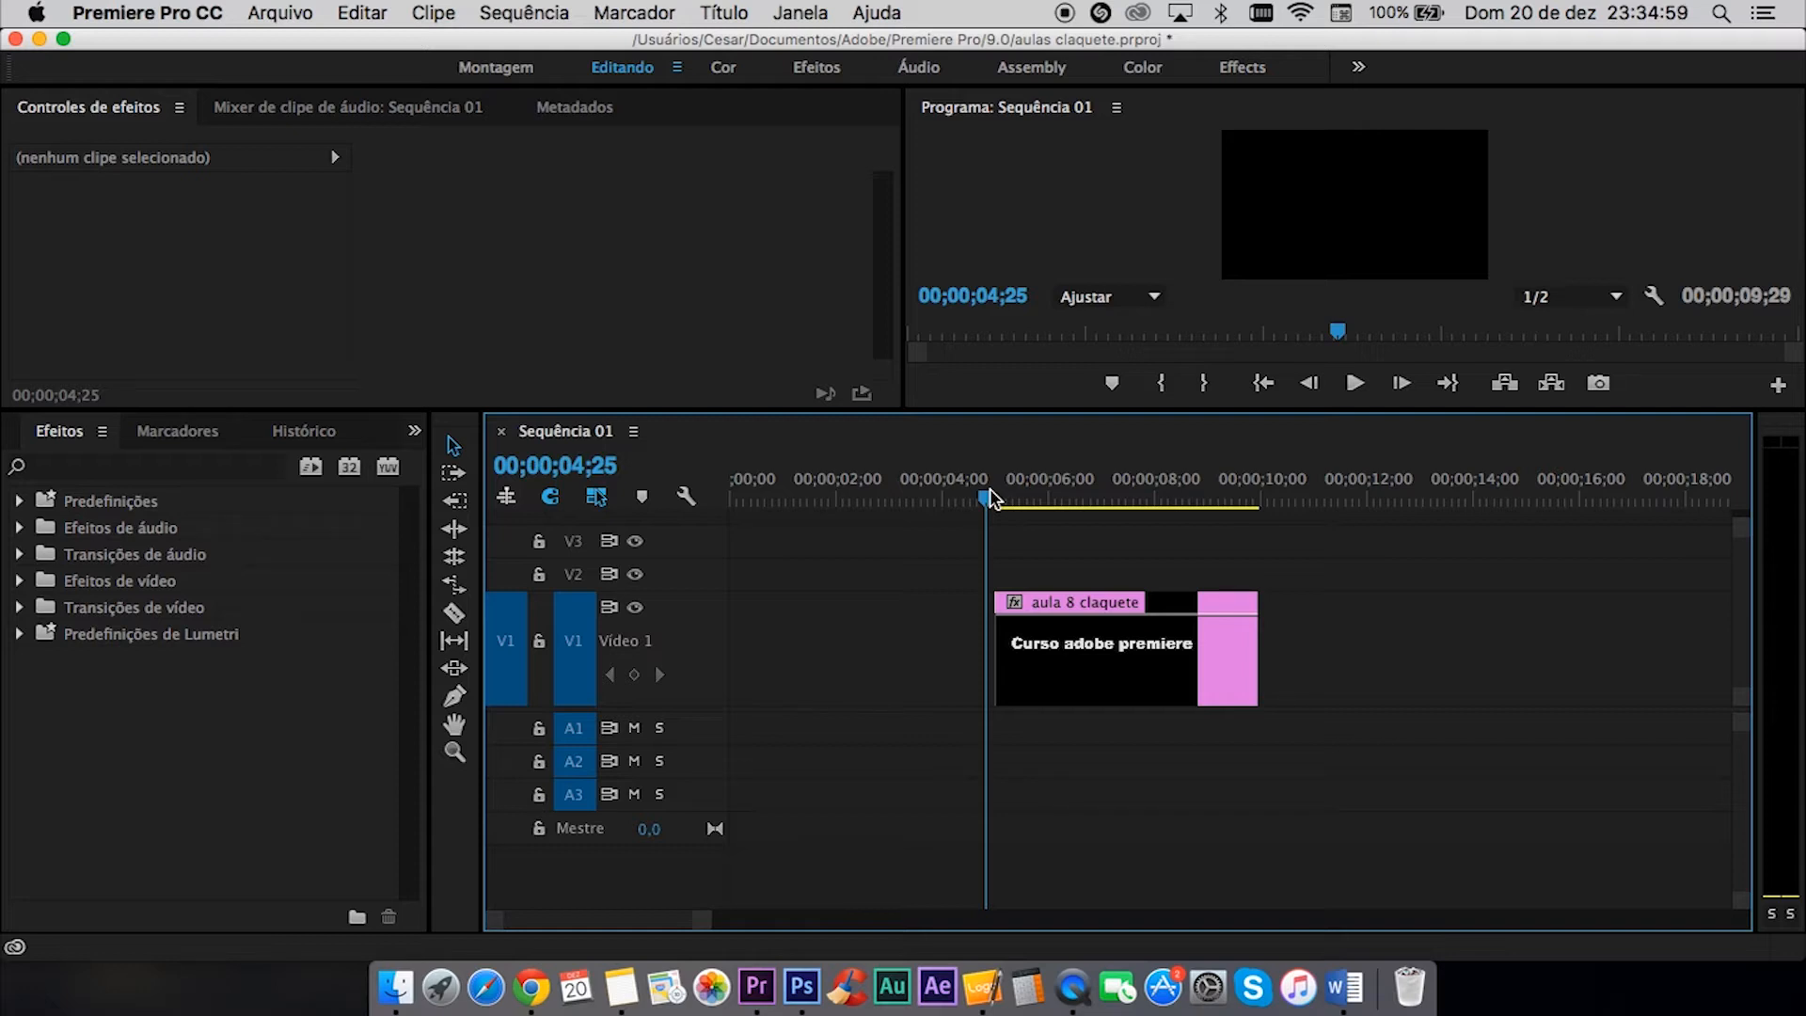
- Place the playhead at 00;00;05;24 over the title clip and alternate between the Pen and Selection tools, ending on Selection
key(p)
click(453, 446)
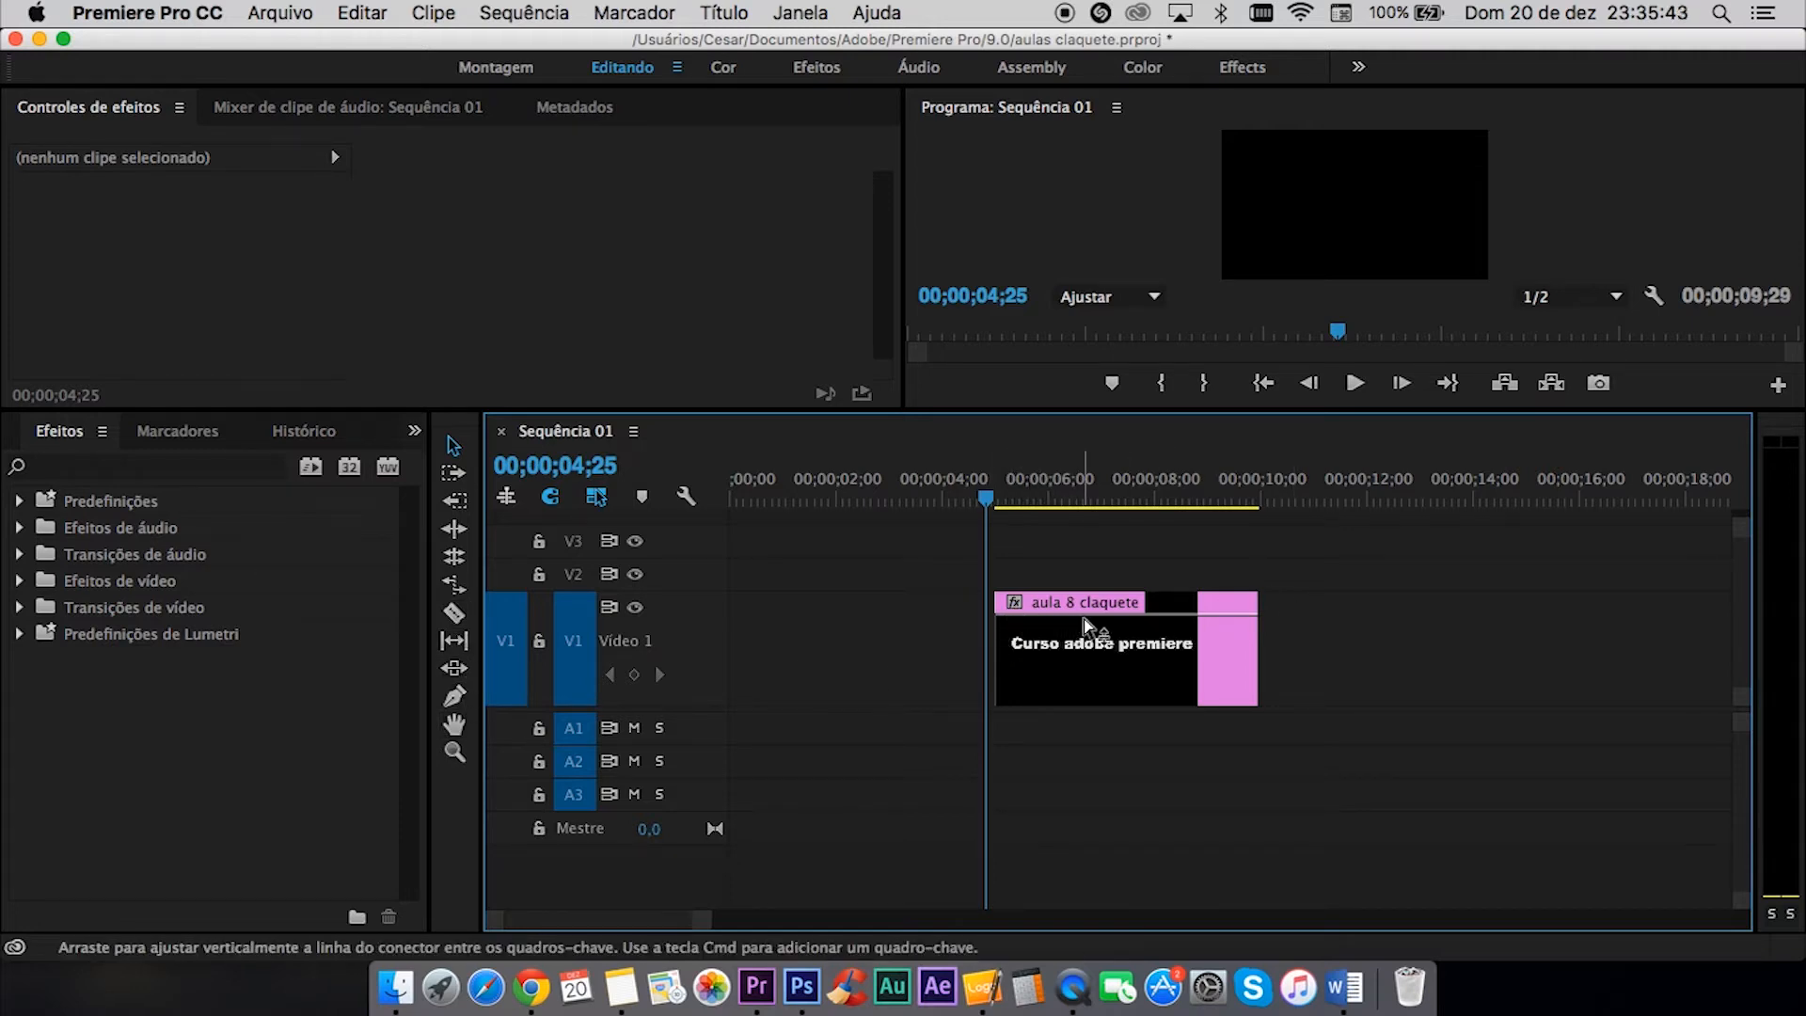
click(1038, 506)
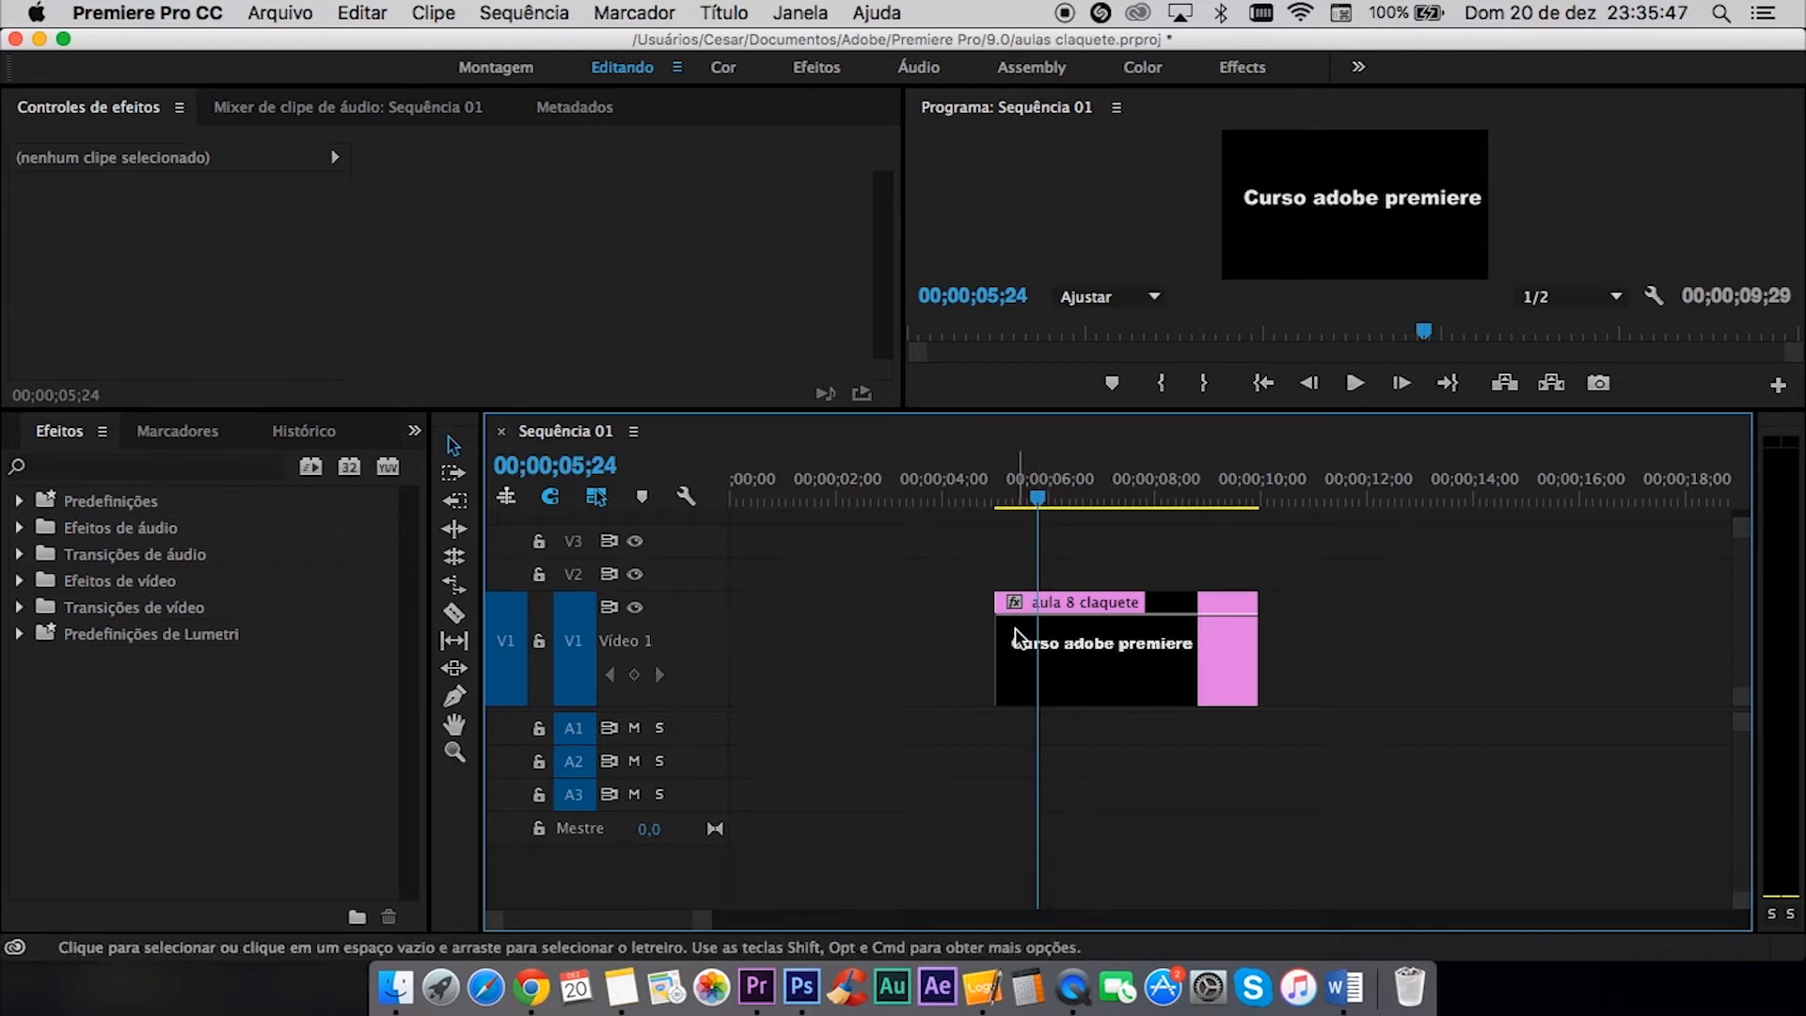
key(p)
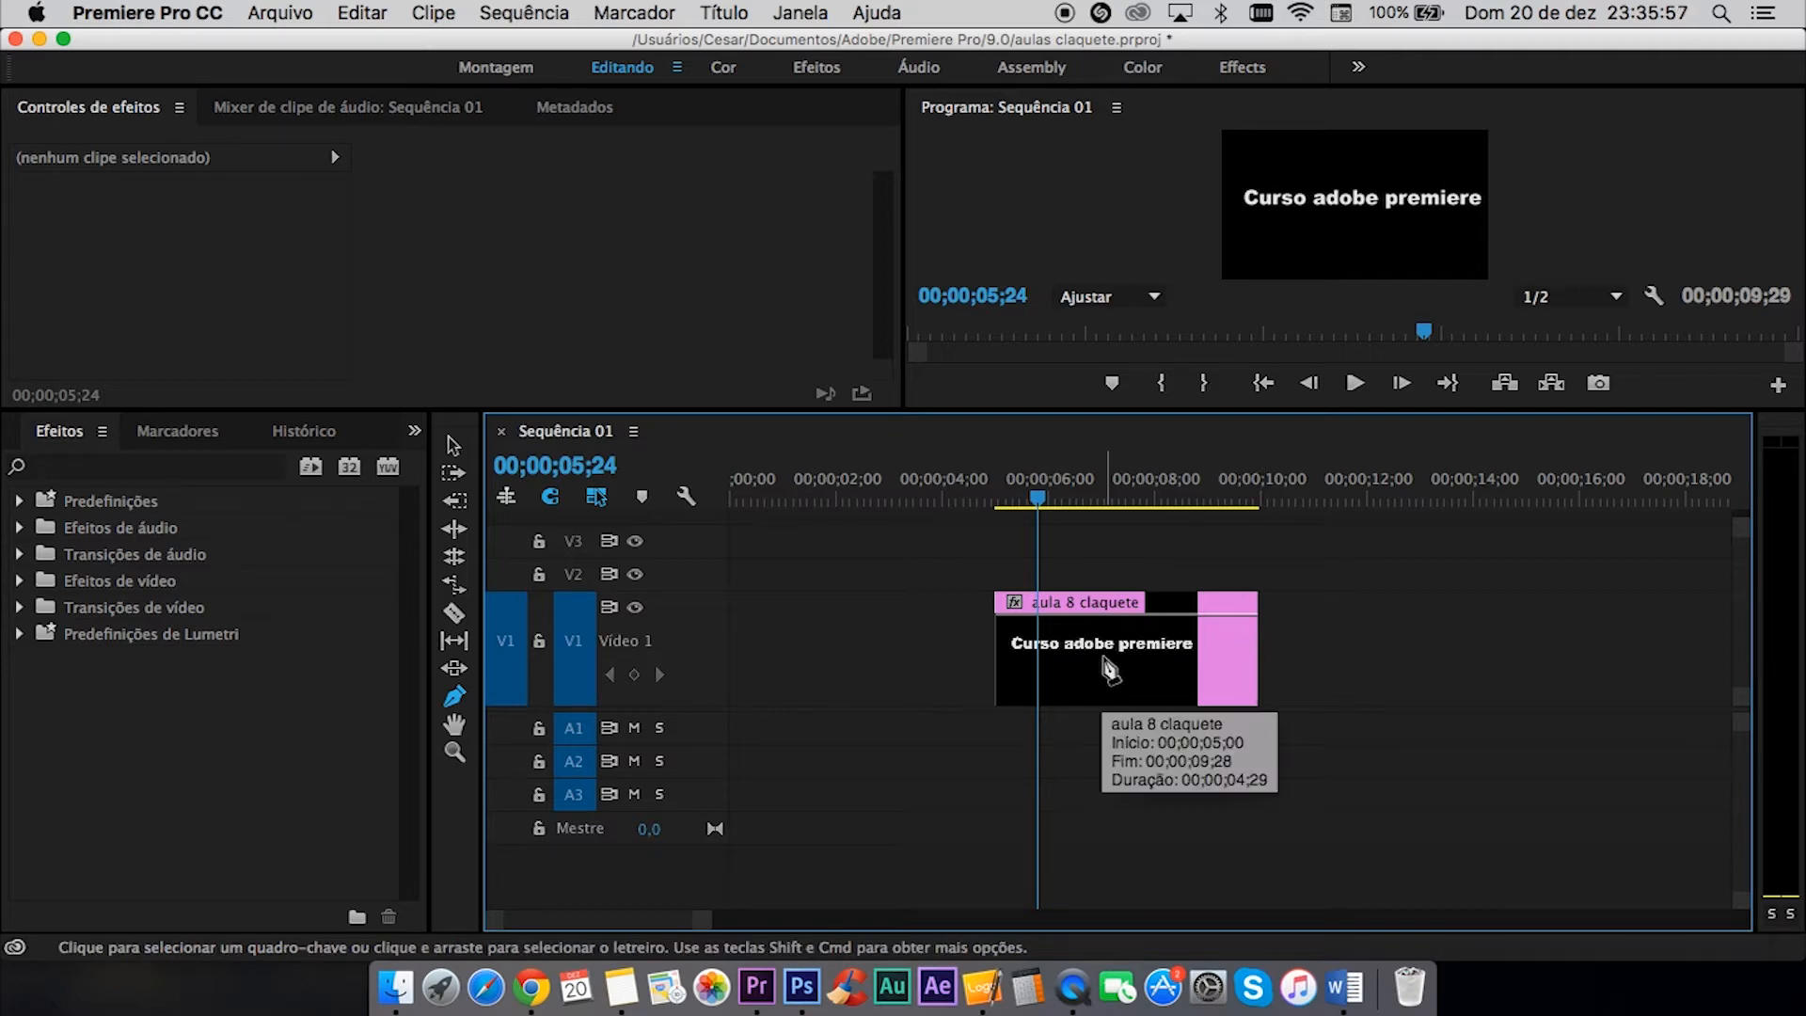
key(v)
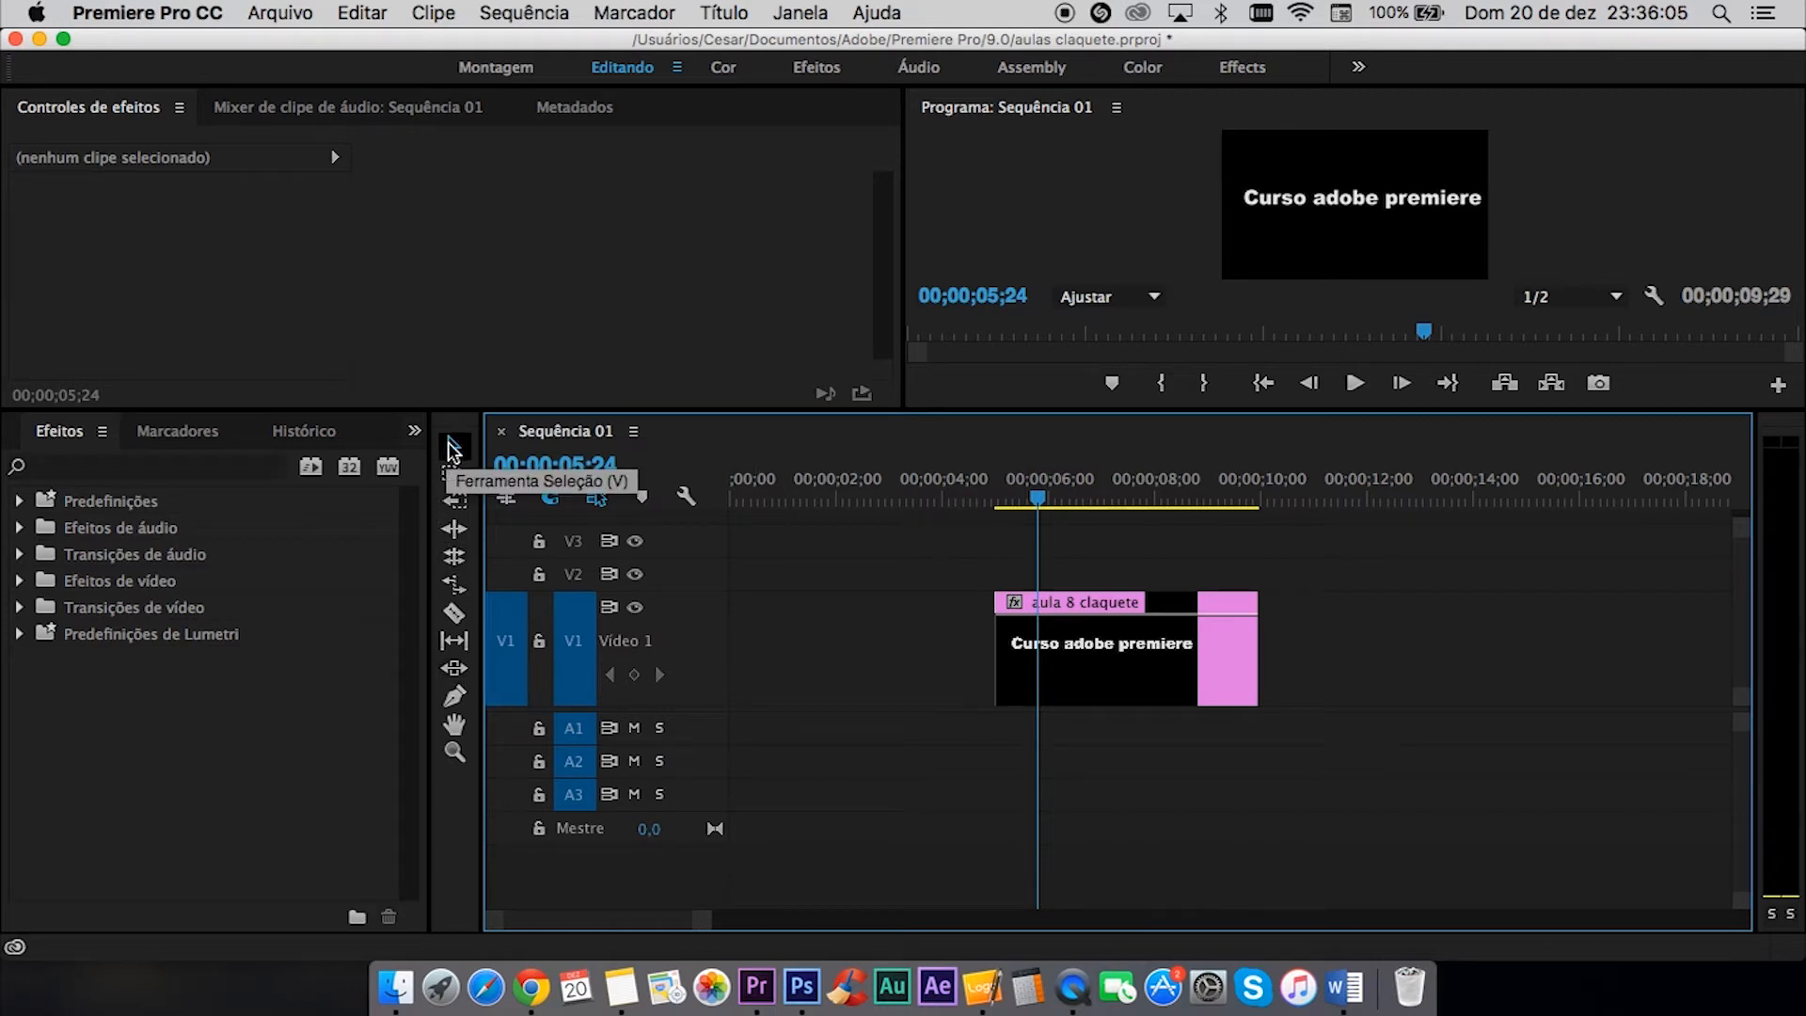
- Lower the title clip's opacity line on the timeline in two stages and raise it back to full opacity
drag(1083, 614, 1083, 645)
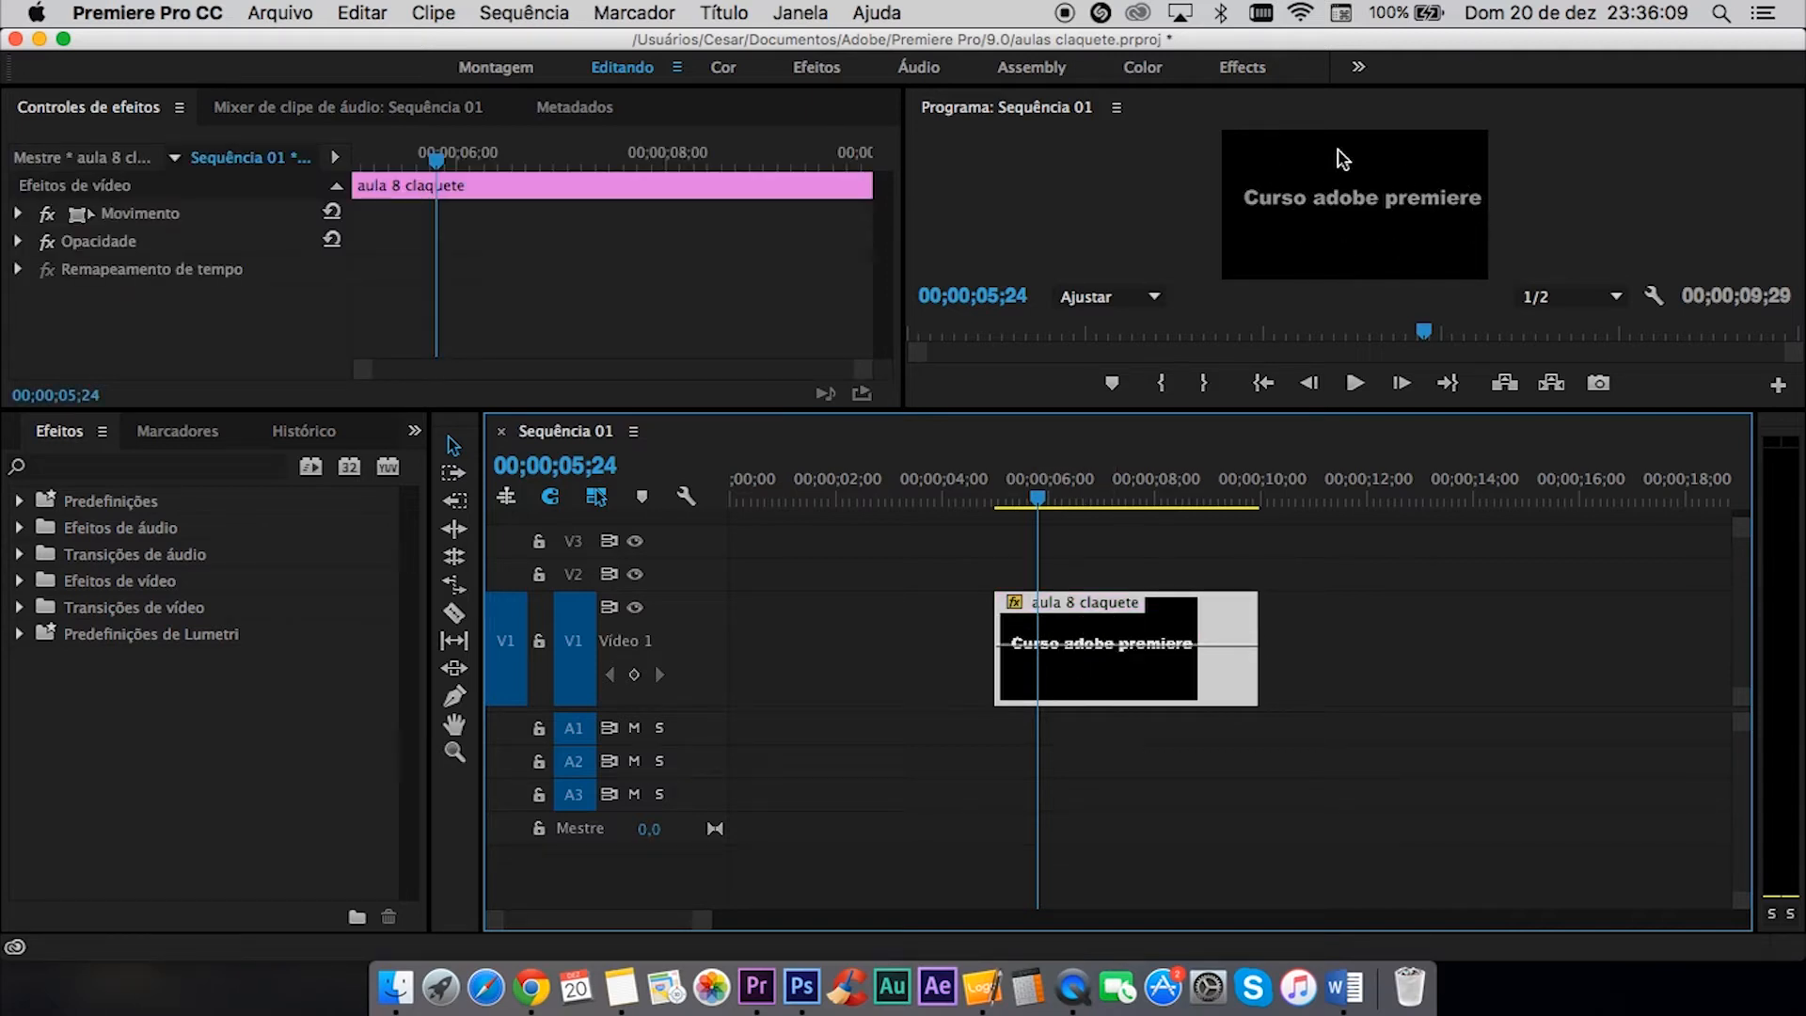
drag(1156, 649, 1141, 691)
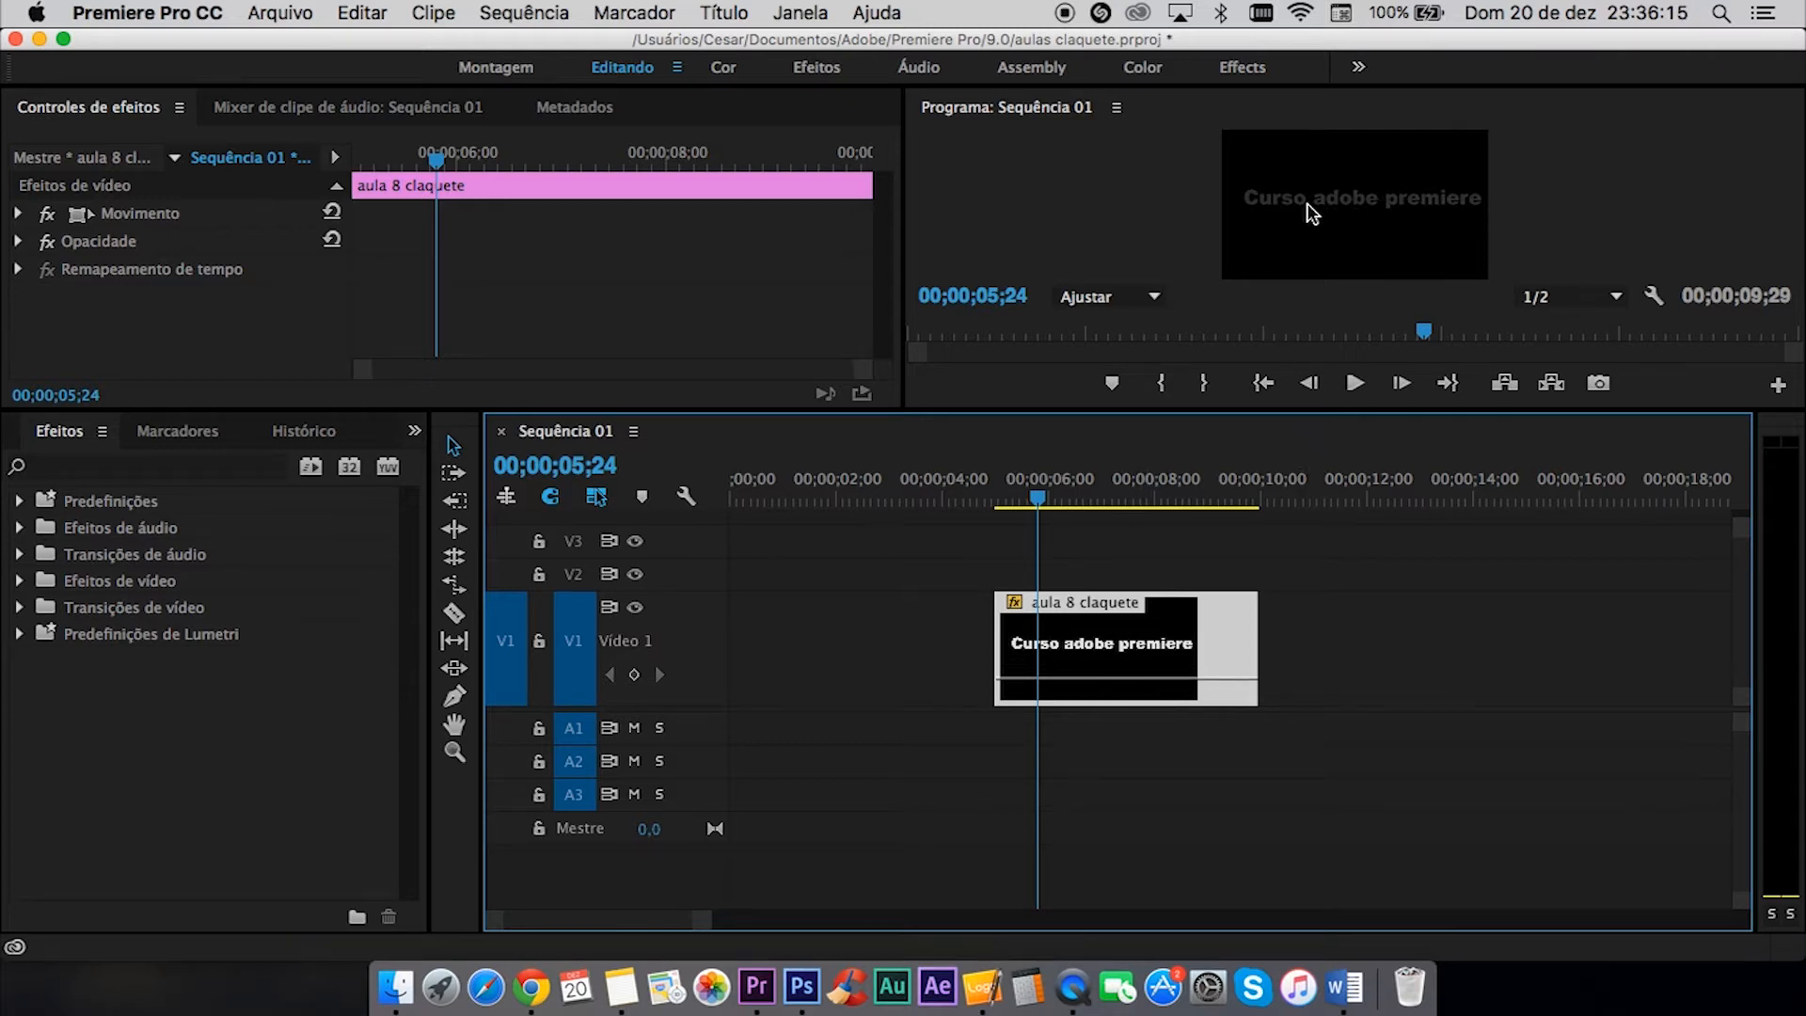
drag(1194, 681, 1199, 607)
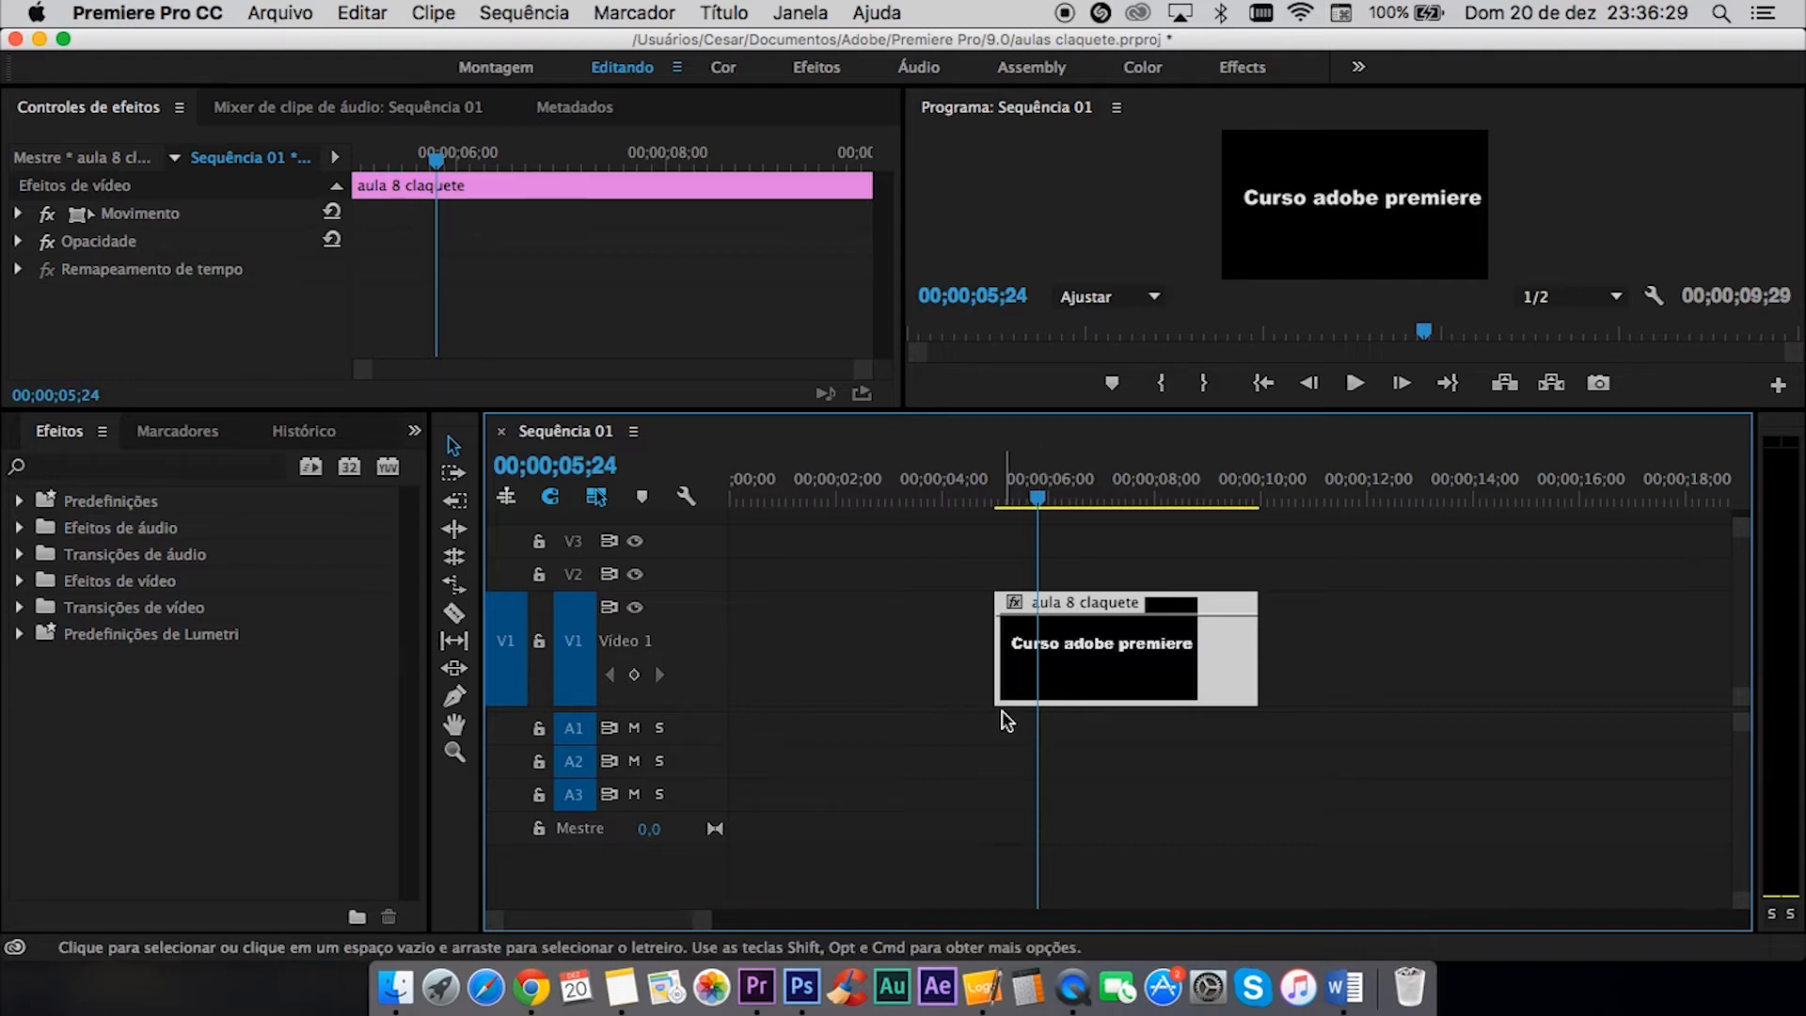
- Use the Pen tool to add two opacity keyframes near the title clip's start, pulling the first down to the clip's beginning for a fade-in
key(p)
click(1036, 613)
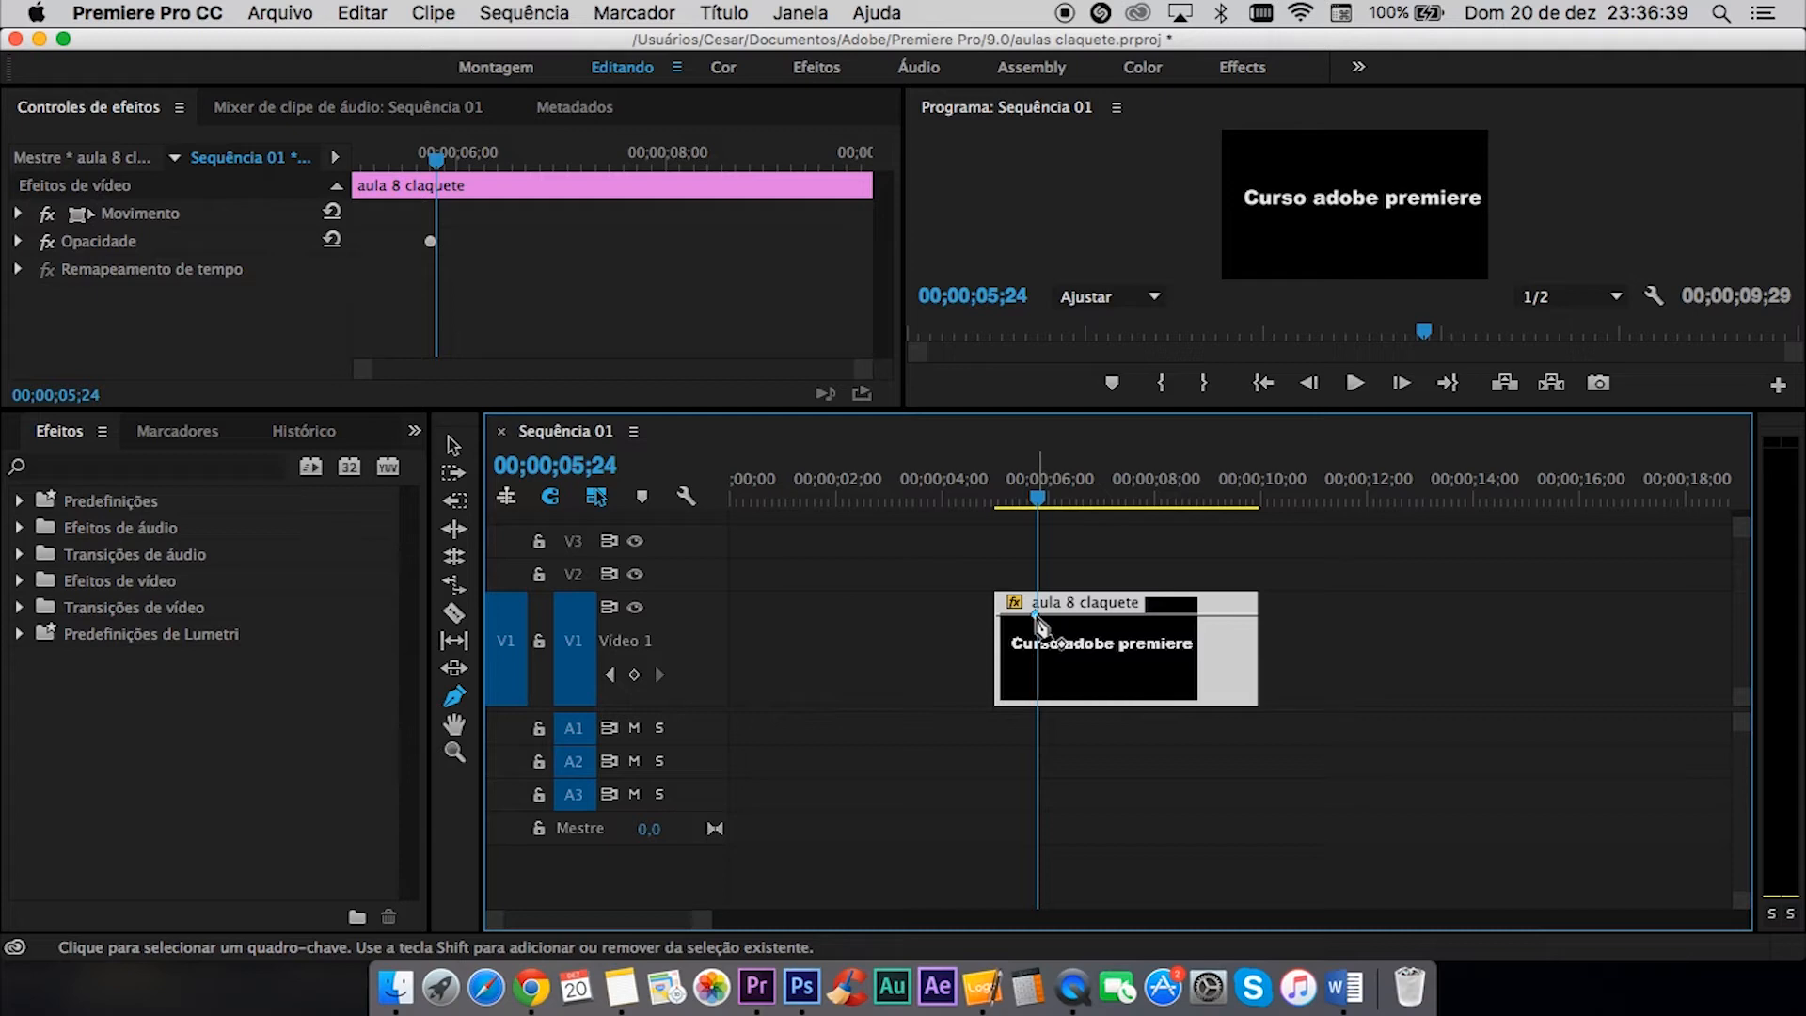
click(1021, 614)
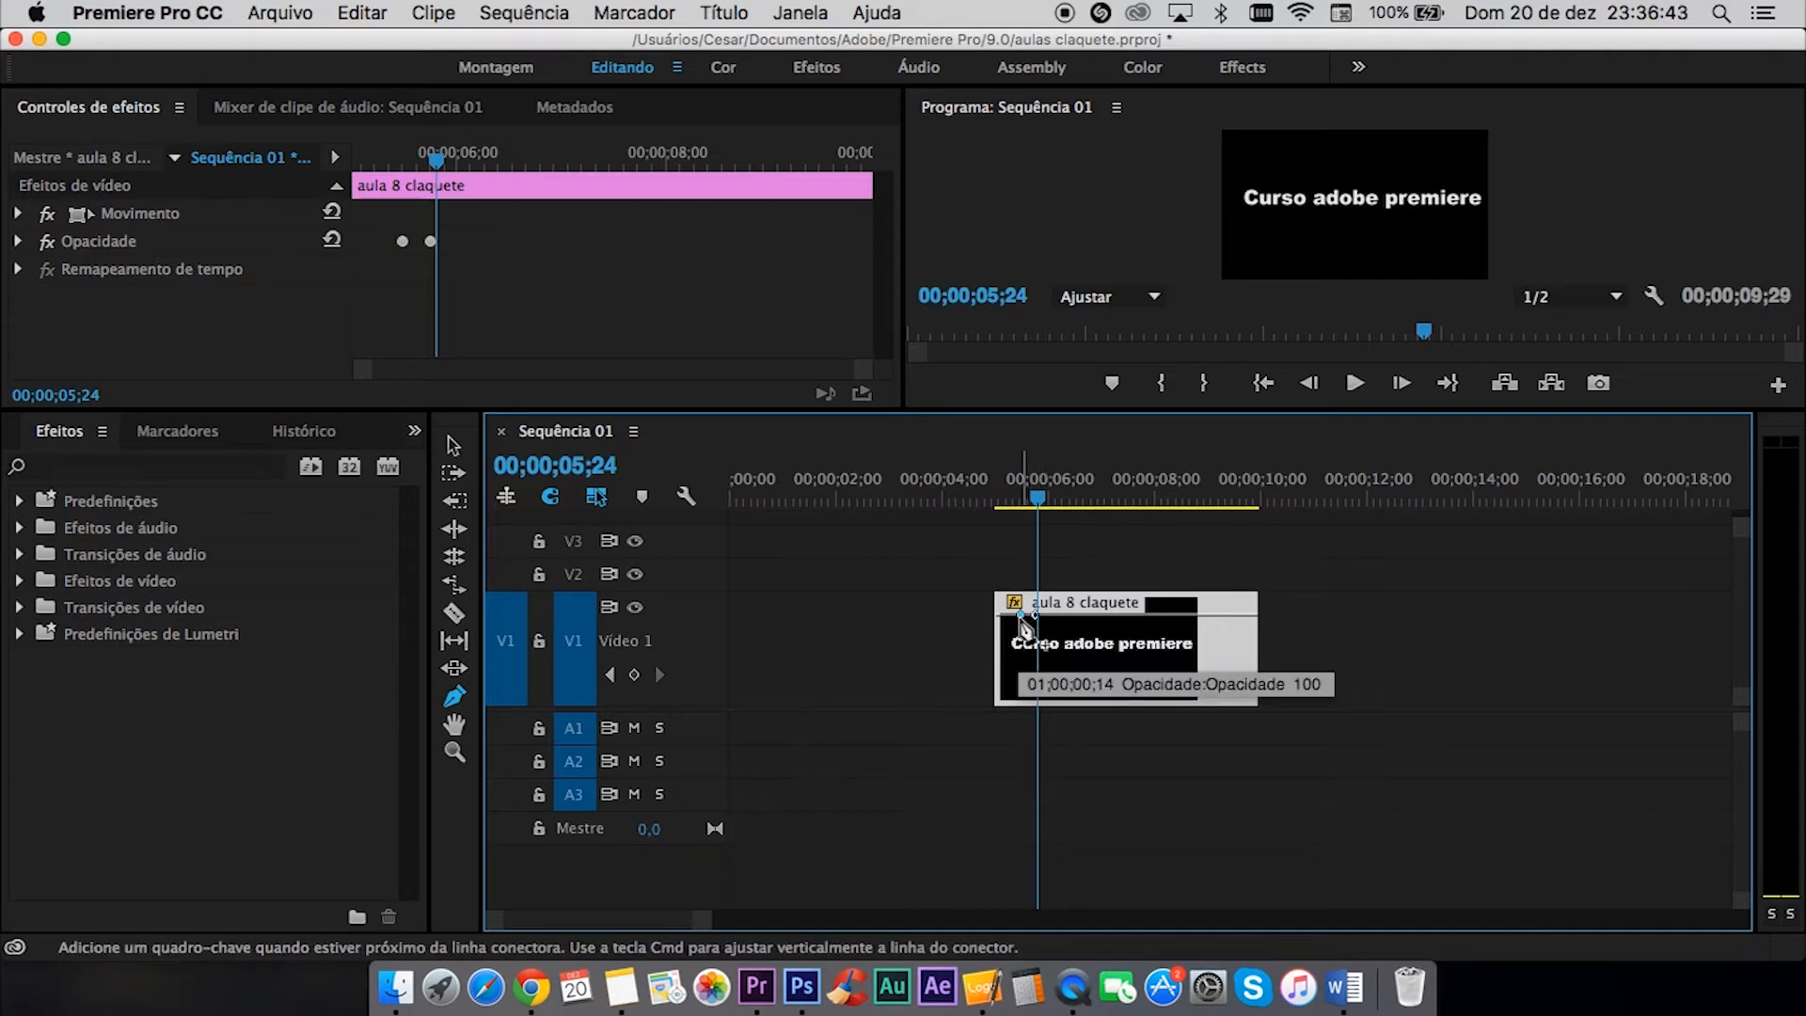
drag(1025, 623, 974, 753)
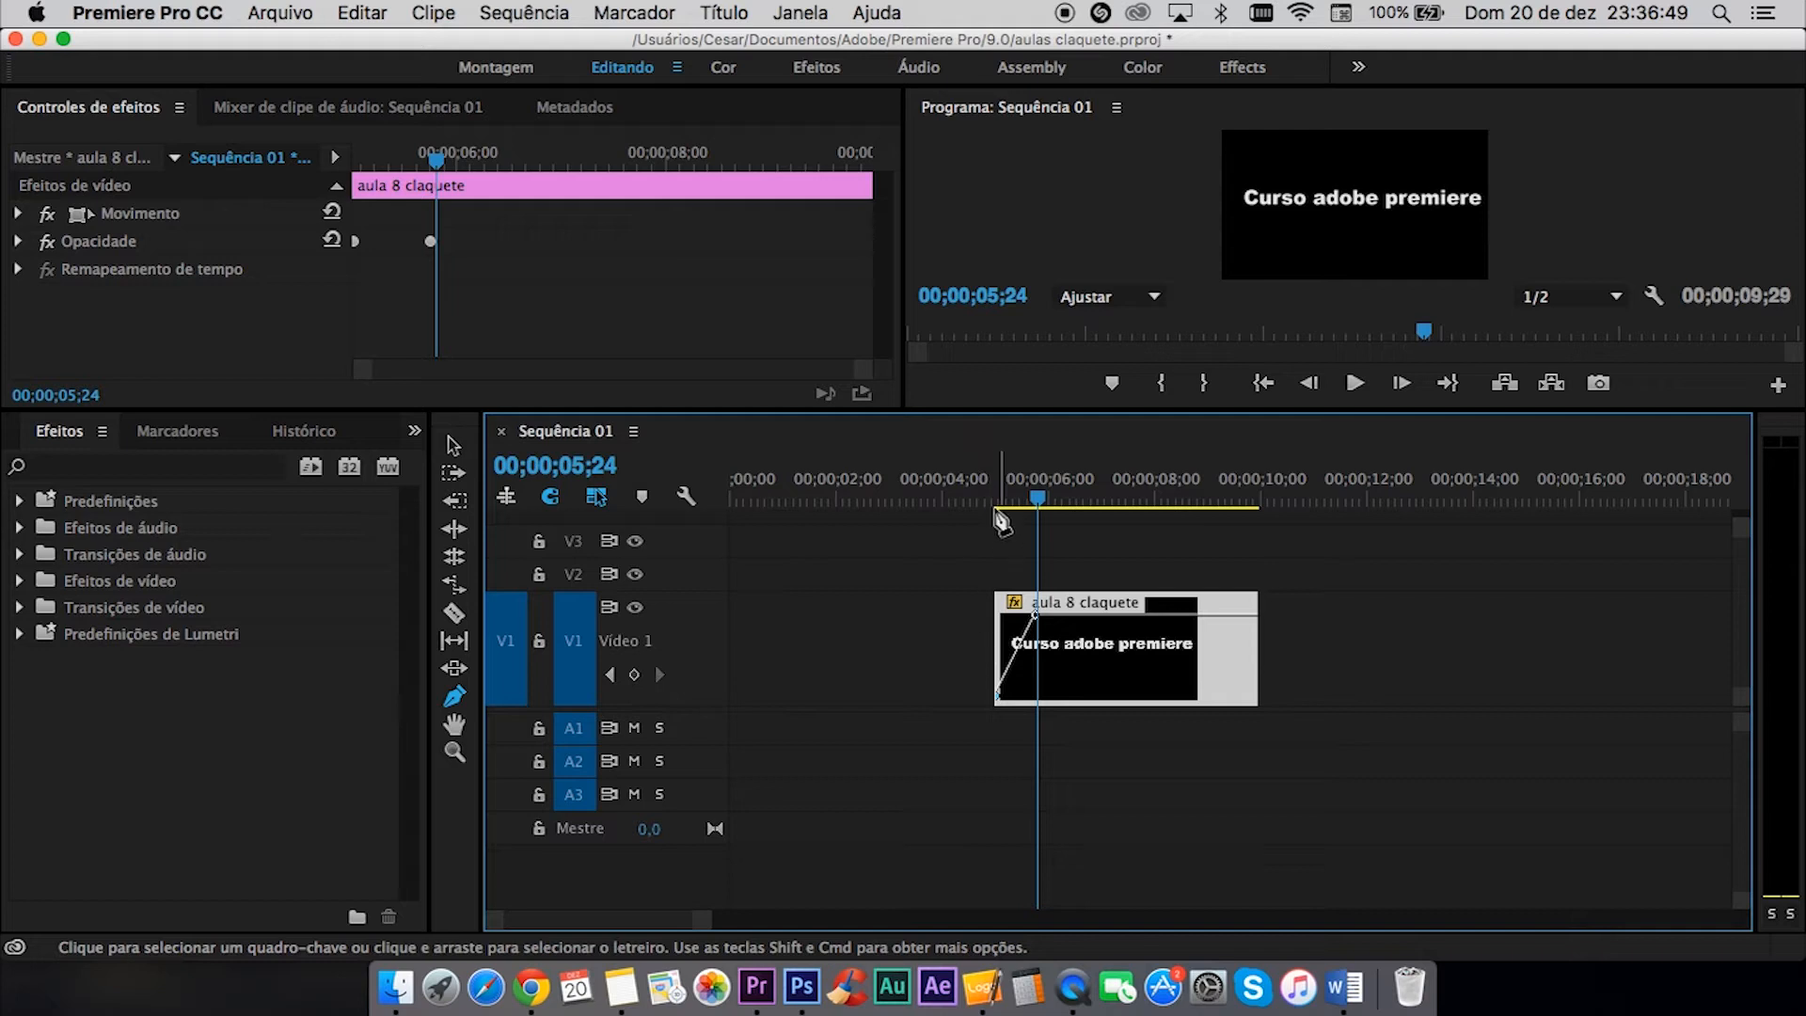
- Play the fade-in from before the title clip's start and stop at 00;00;06;24
click(963, 478)
key(space)
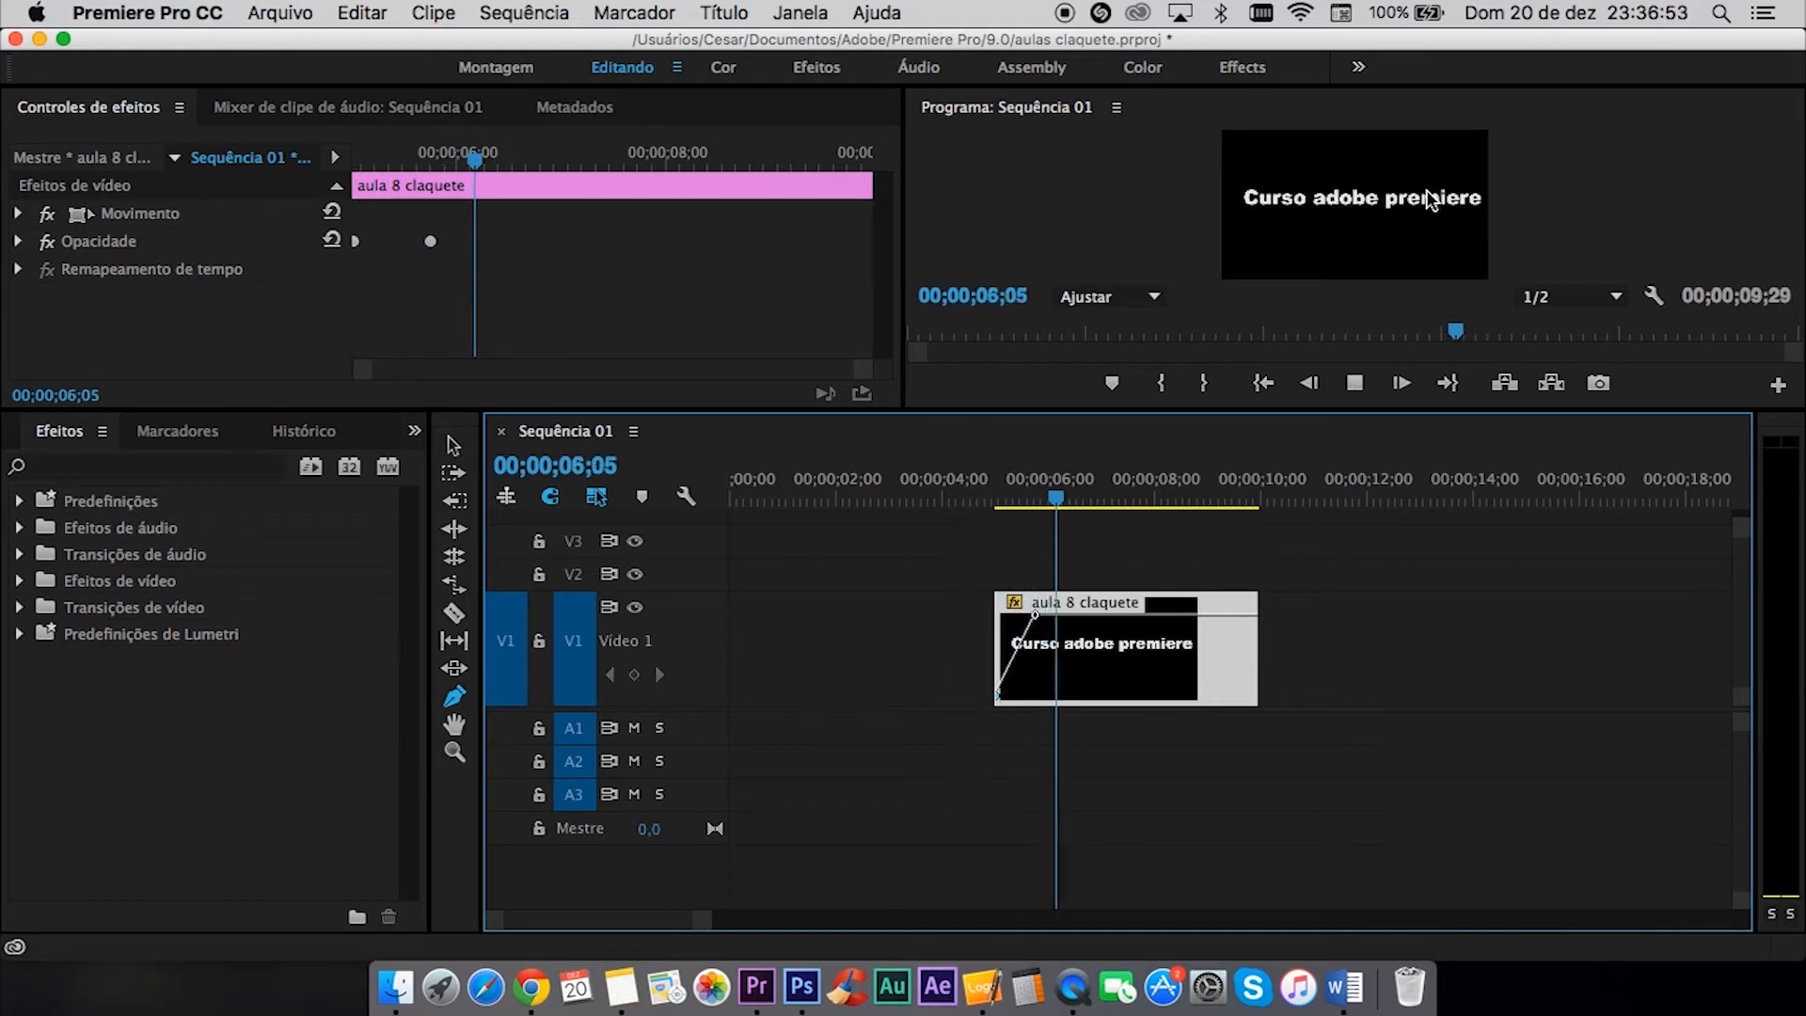
key(space)
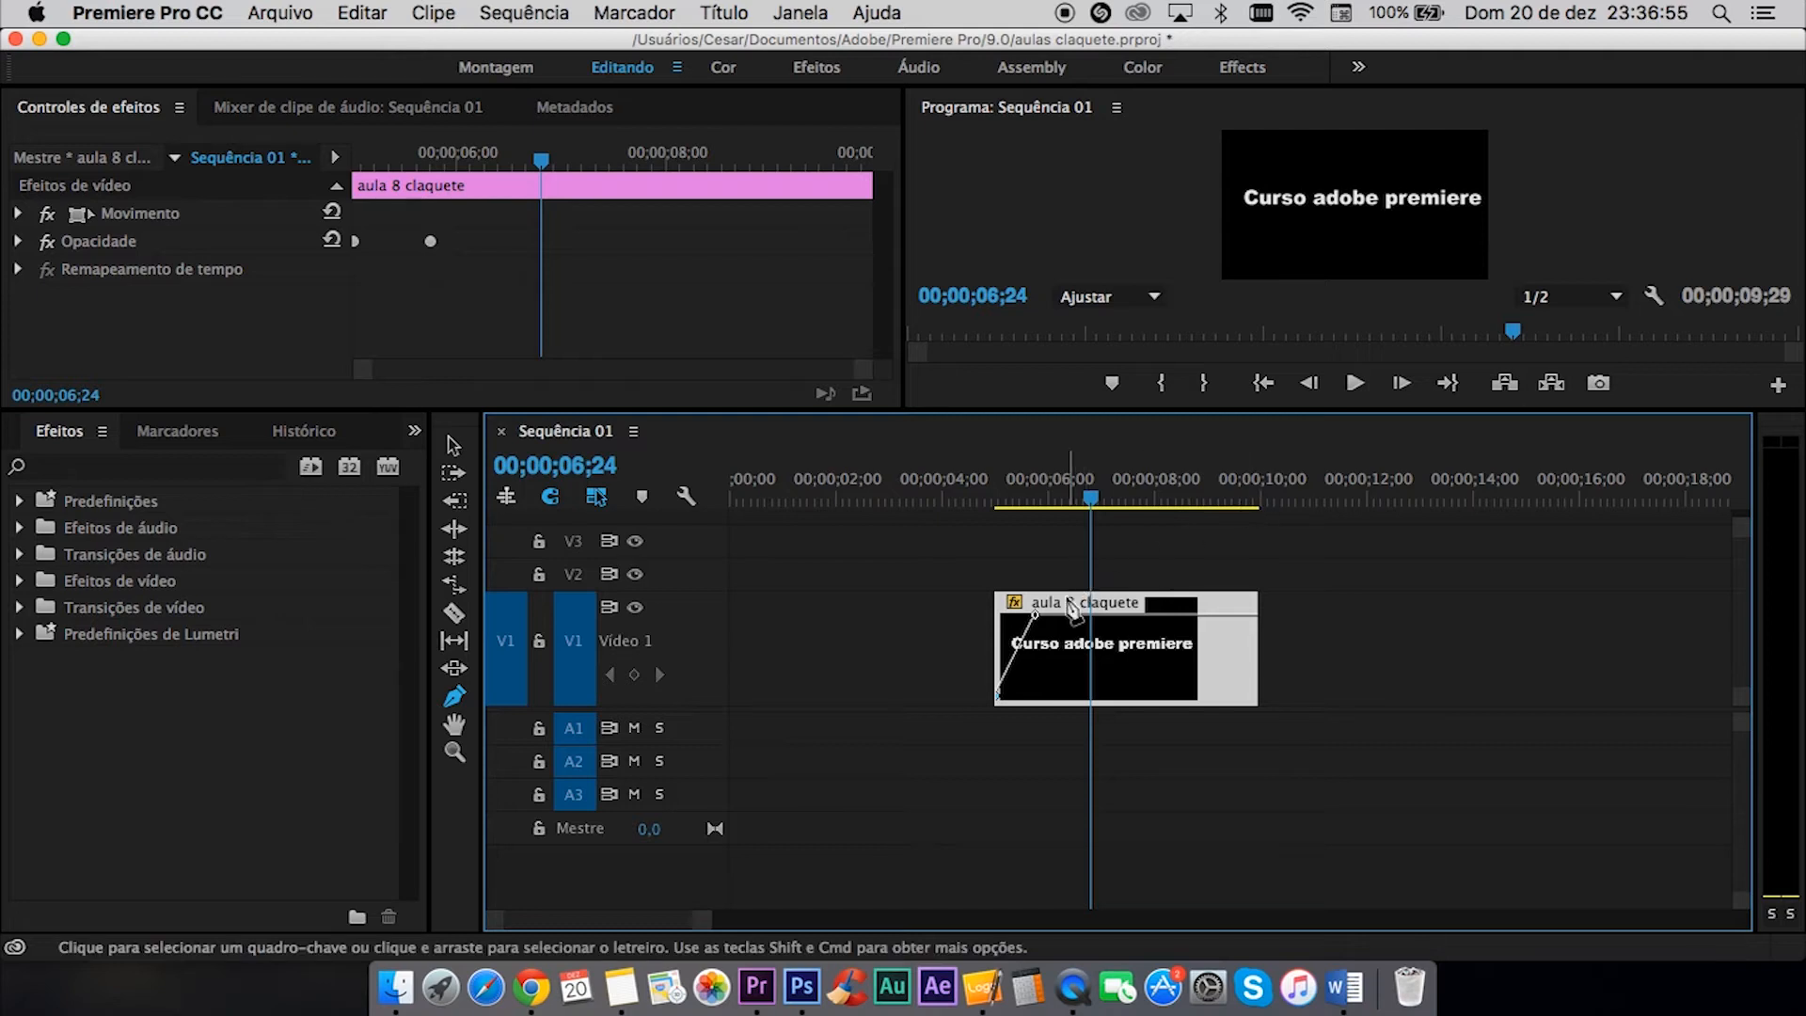
- Lengthen the fade-in by moving its full-opacity keyframe to about 00;00;07;14, and preview the slower fade
drag(1038, 619, 1129, 613)
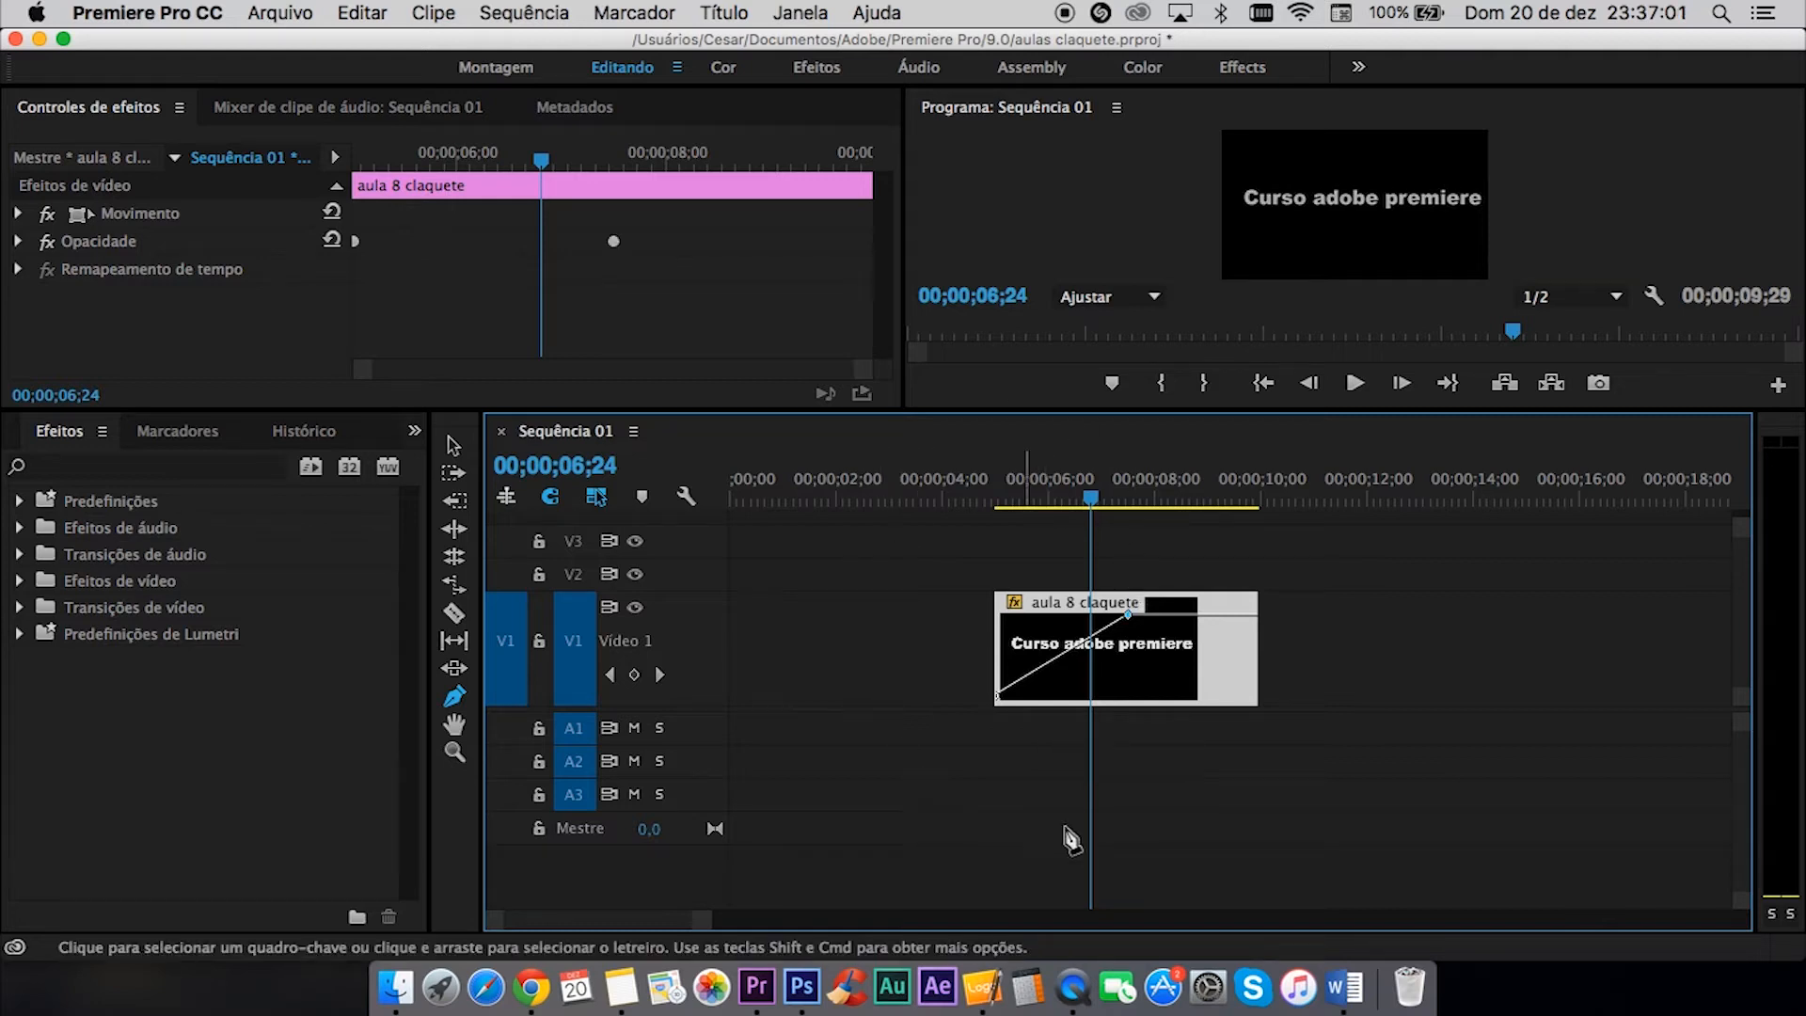
click(994, 478)
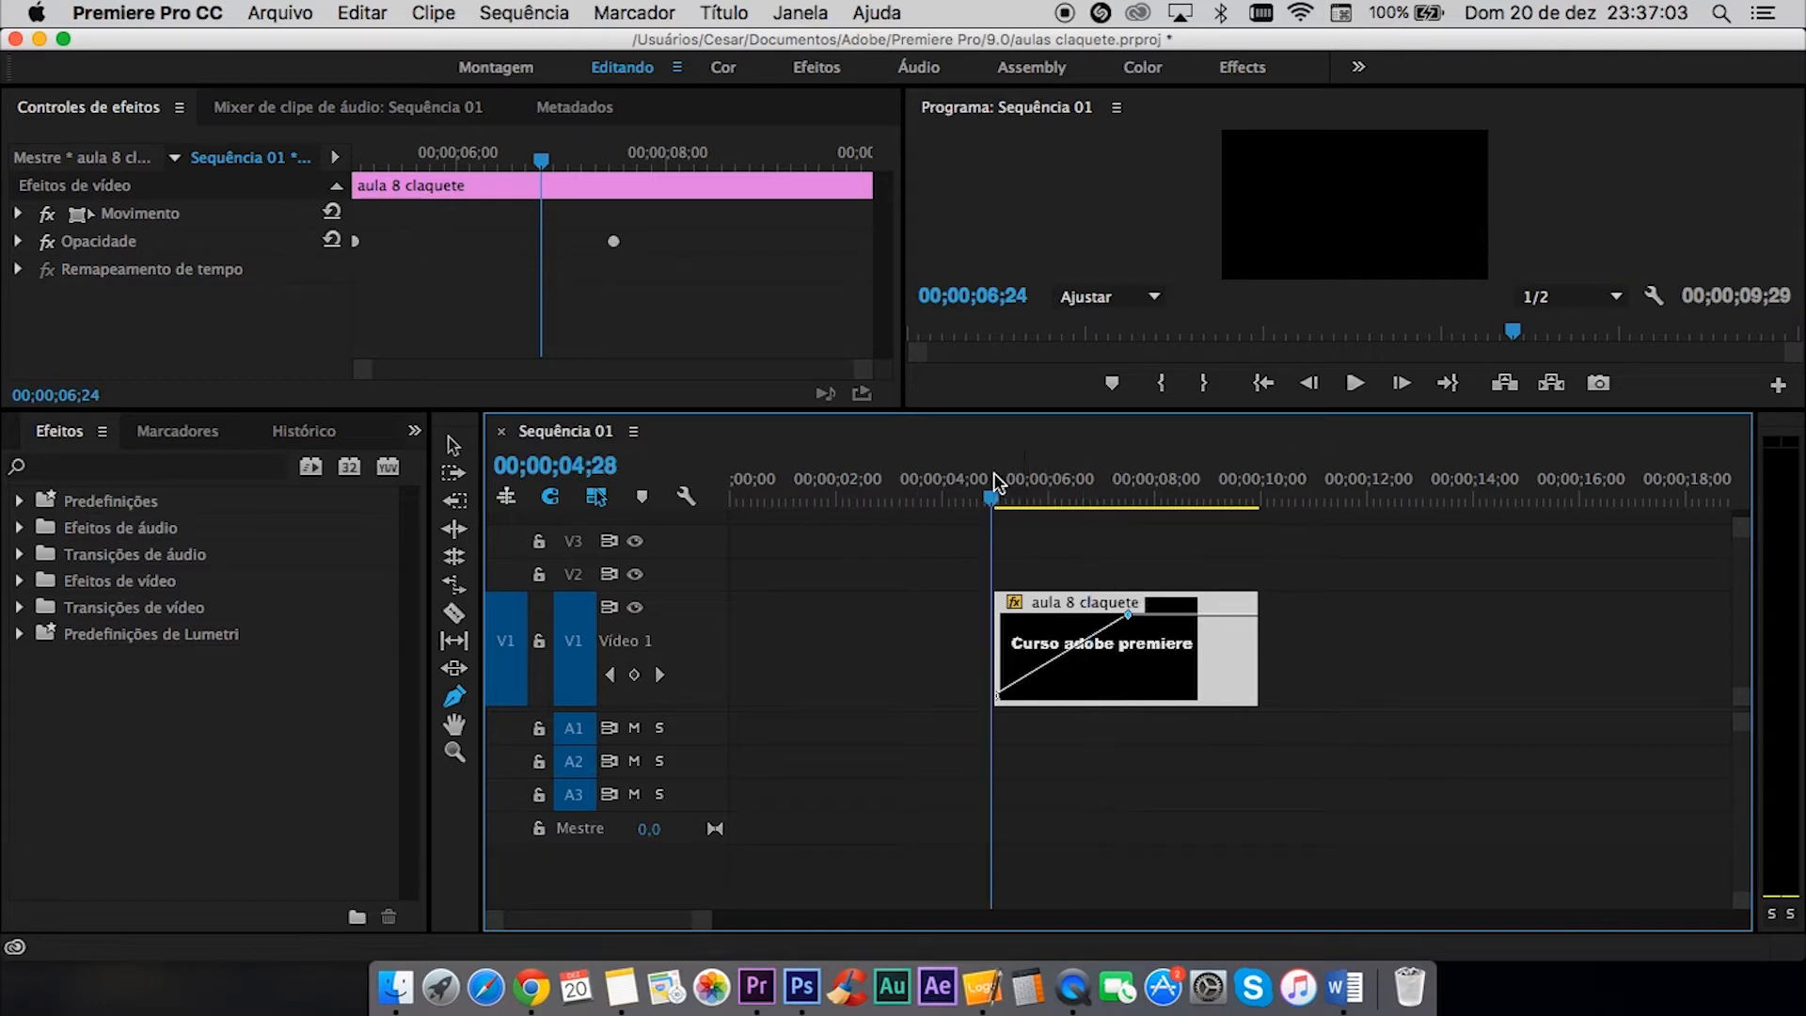
drag(995, 482, 1083, 482)
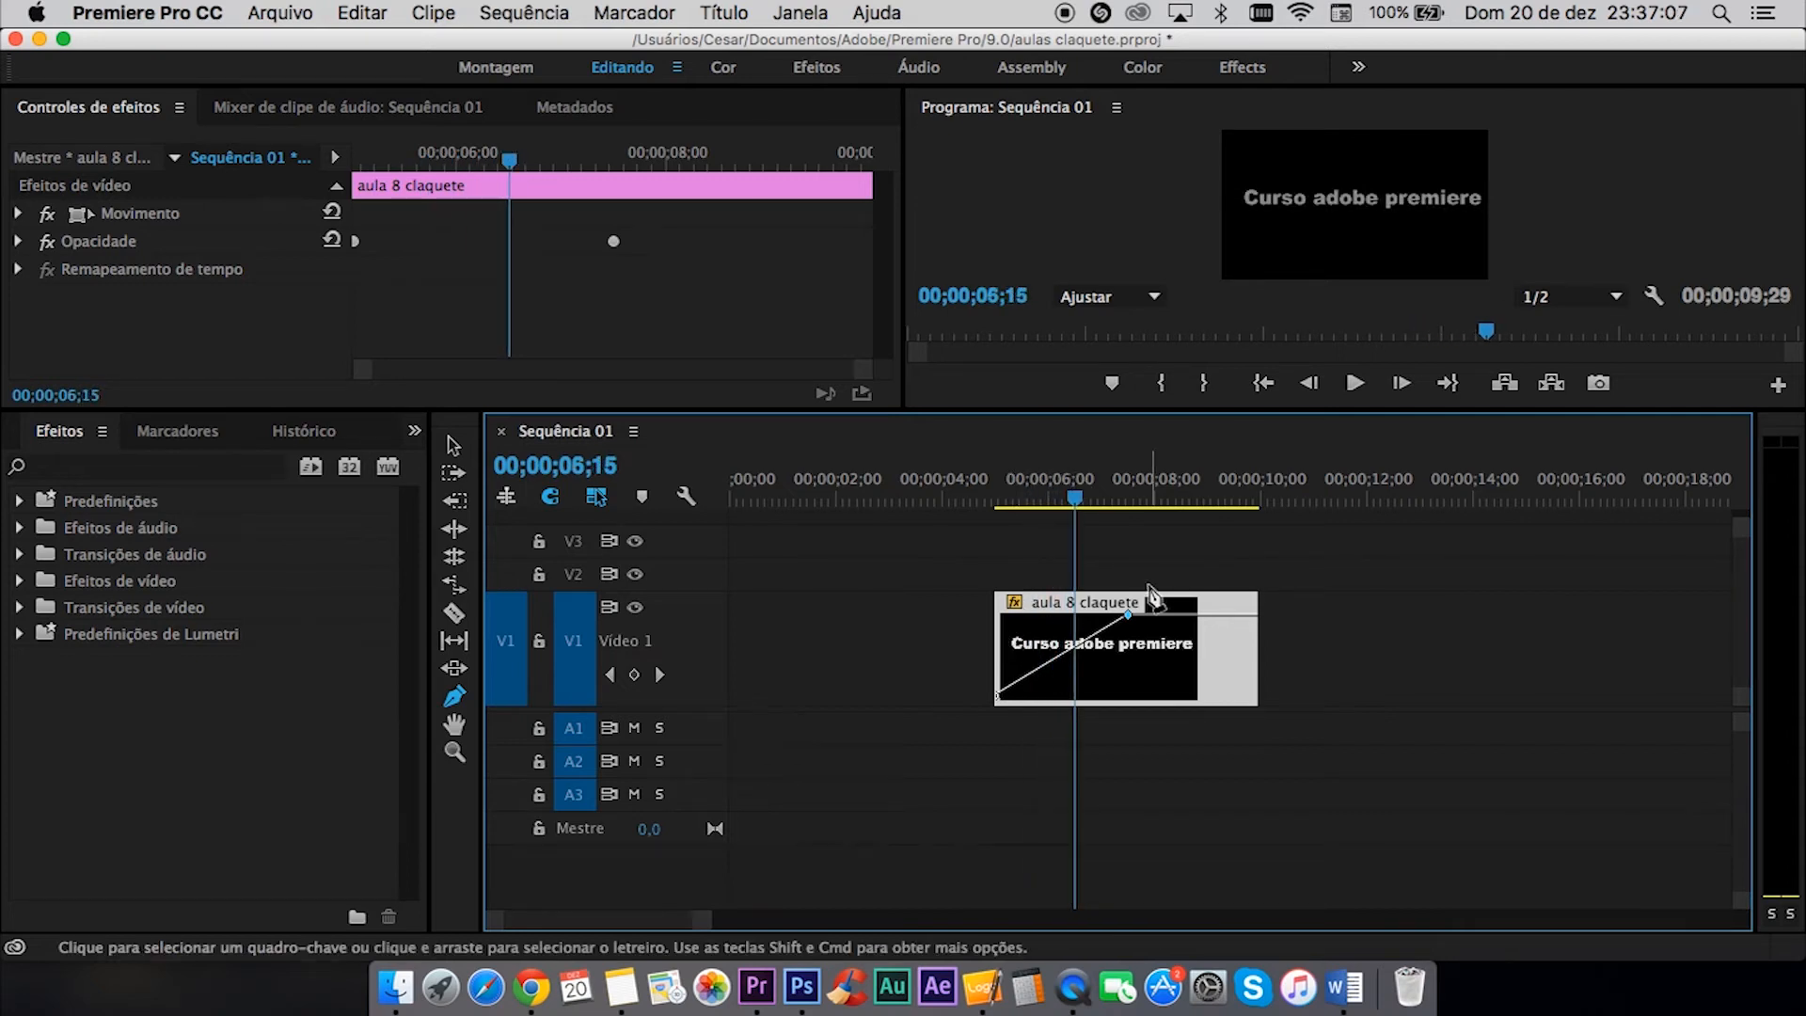
click(948, 484)
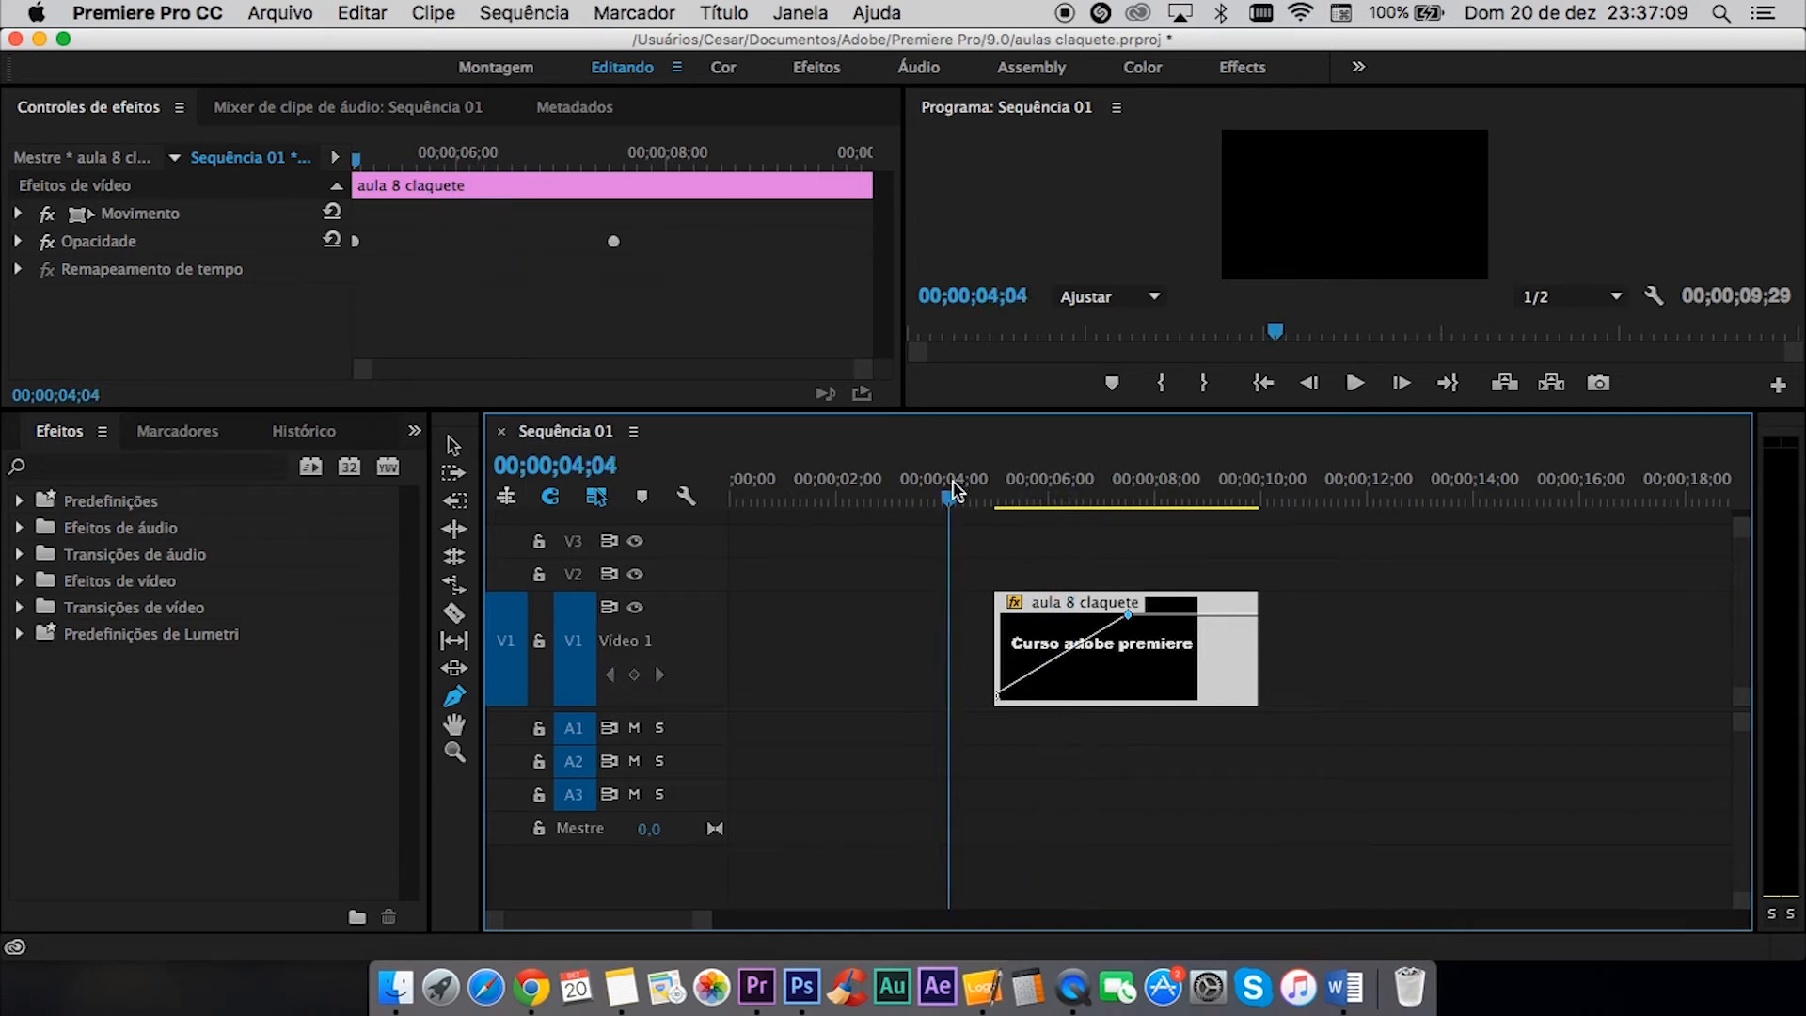
key(space)
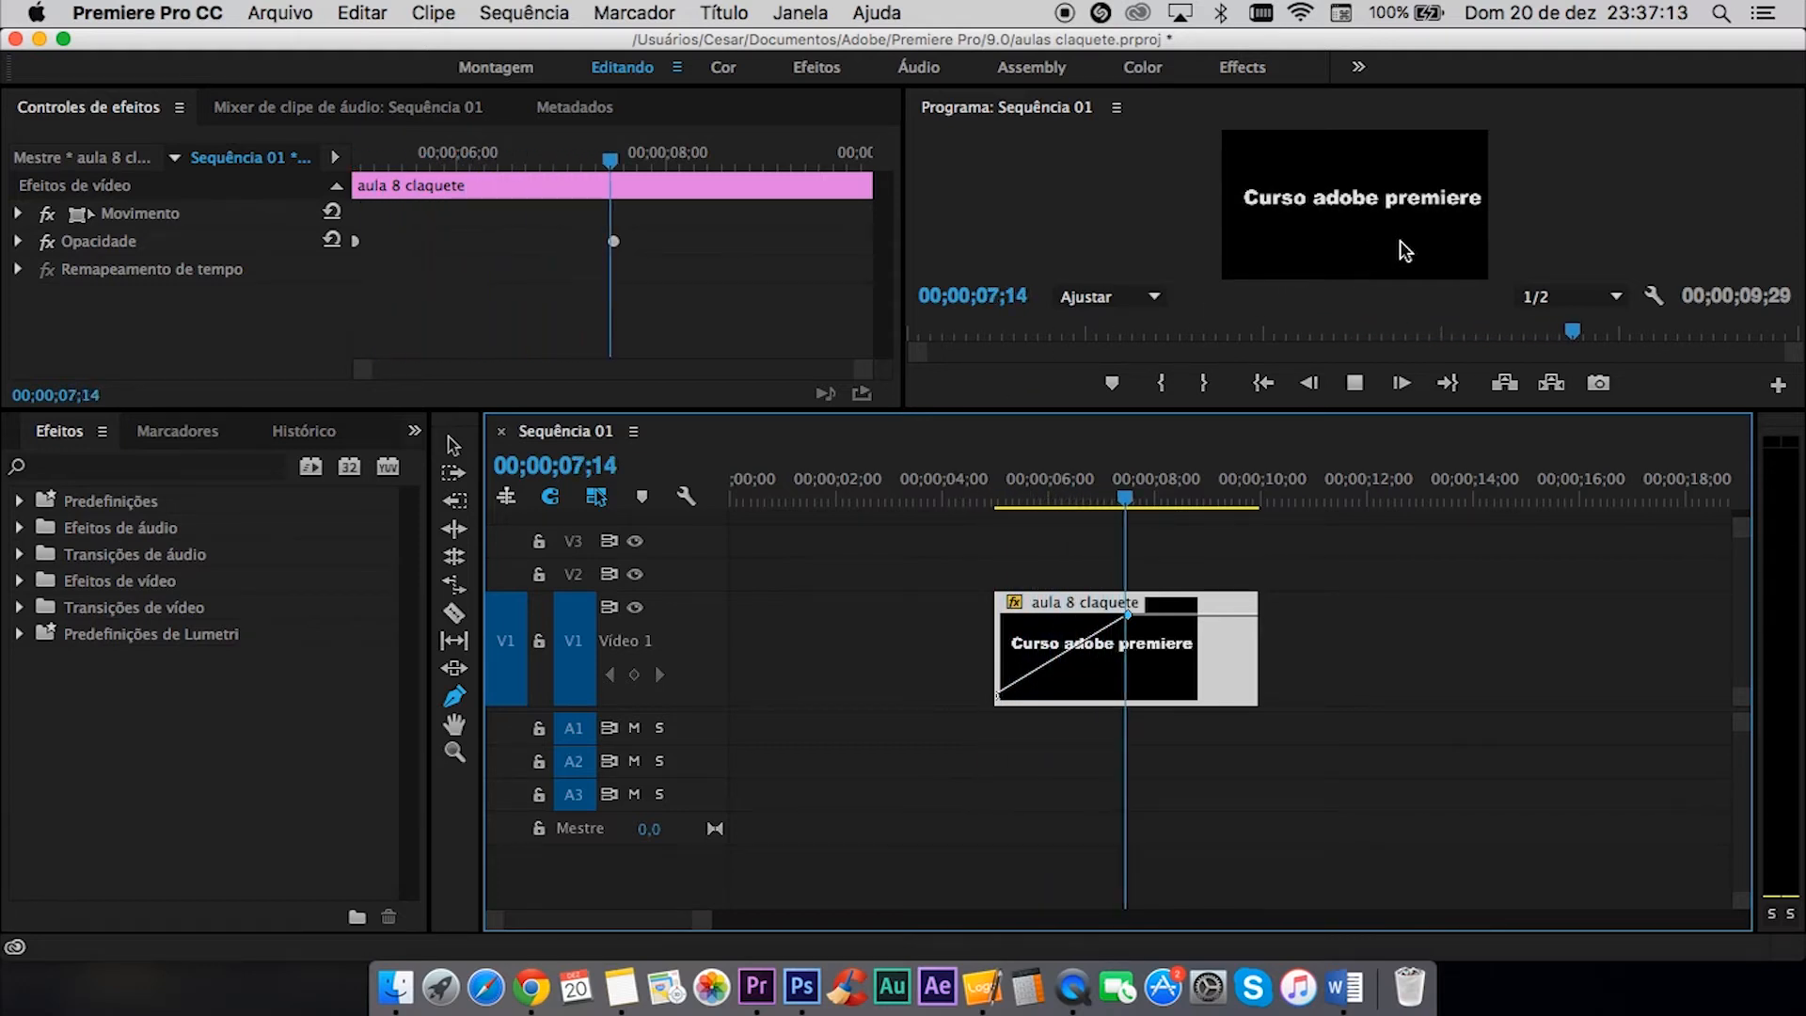
key(space)
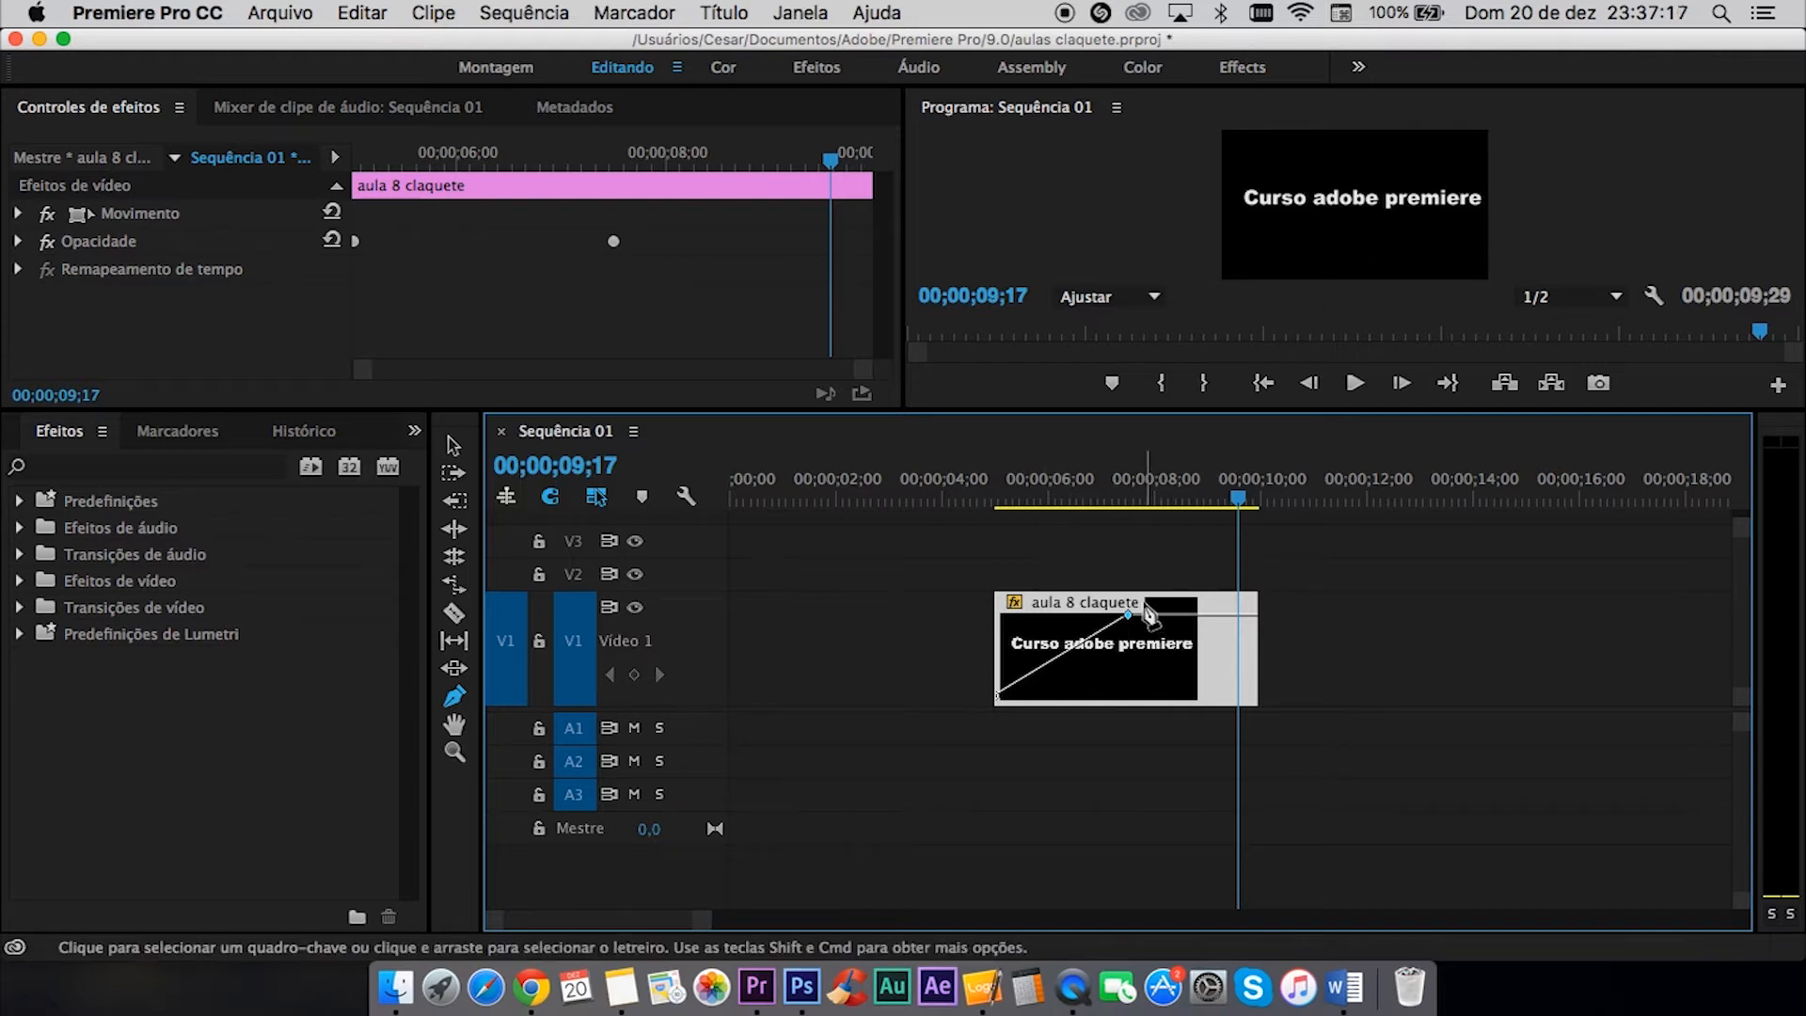
- Add opacity keyframes after the fade-in, bring the last to 0 at 00;00;09;29, and space the full-opacity keyframes apart
drag(1129, 617, 1114, 616)
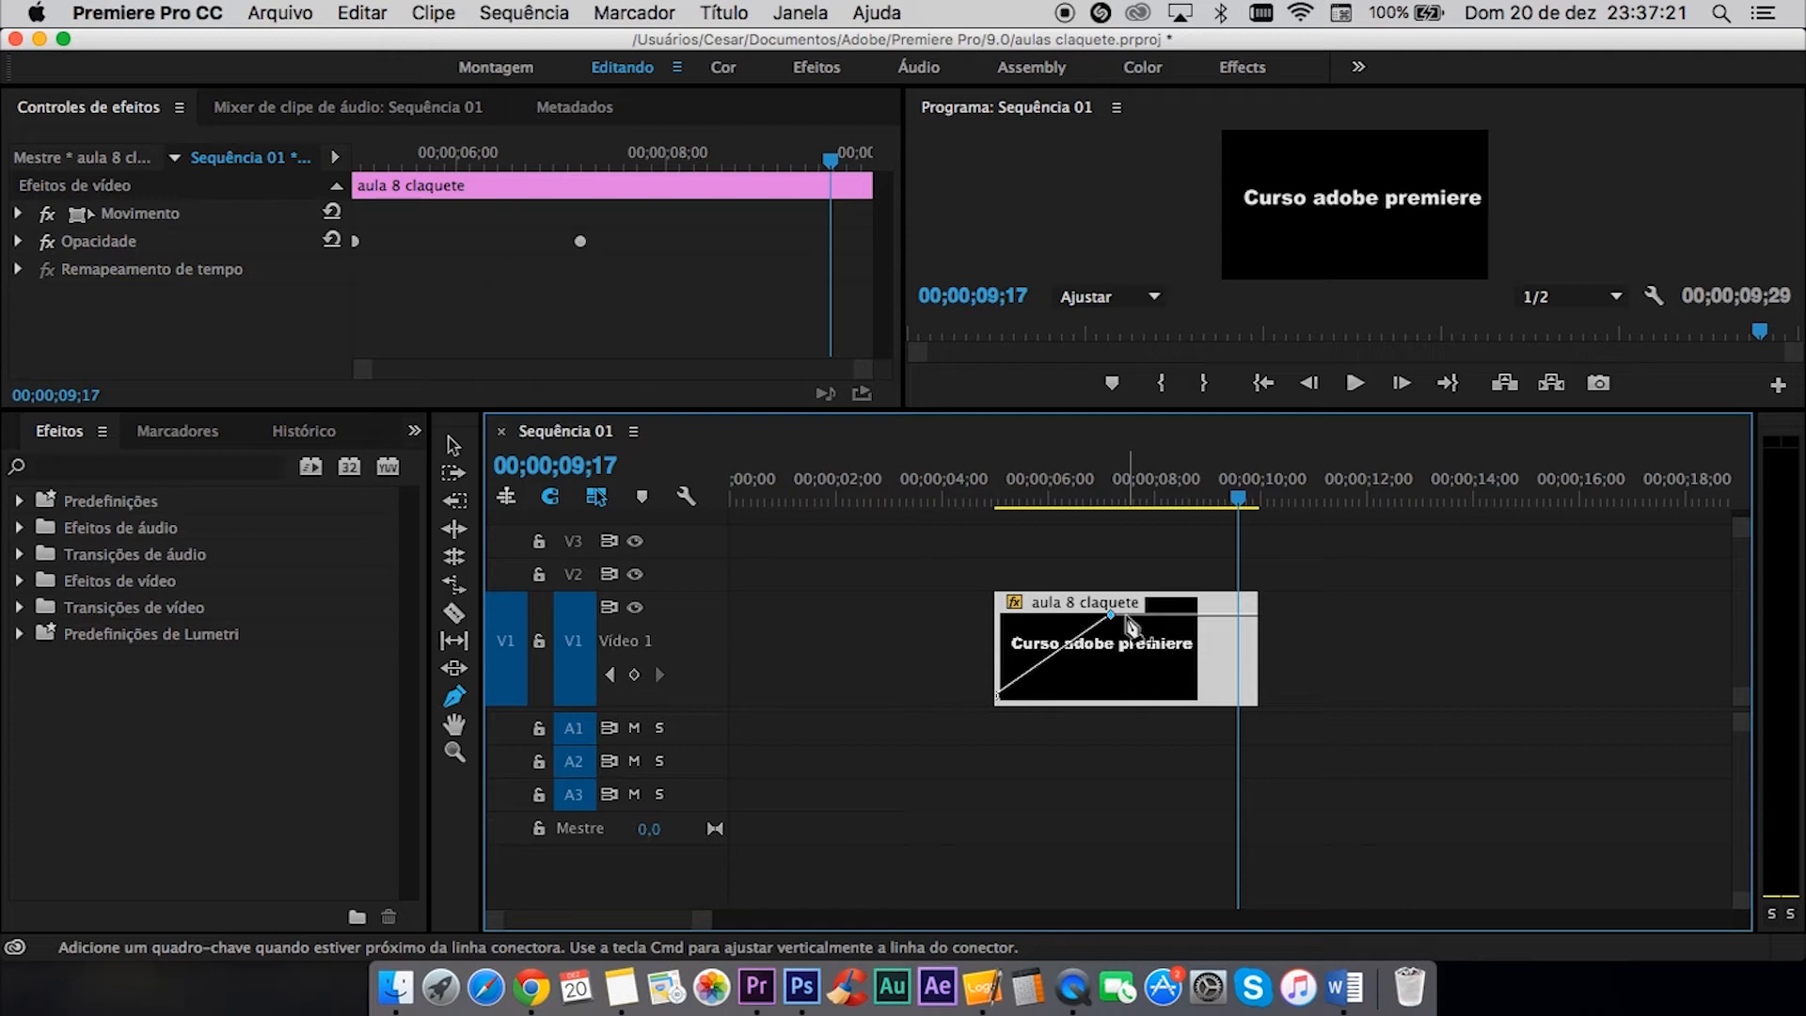
click(1126, 616)
click(1139, 616)
drag(1138, 617, 1256, 696)
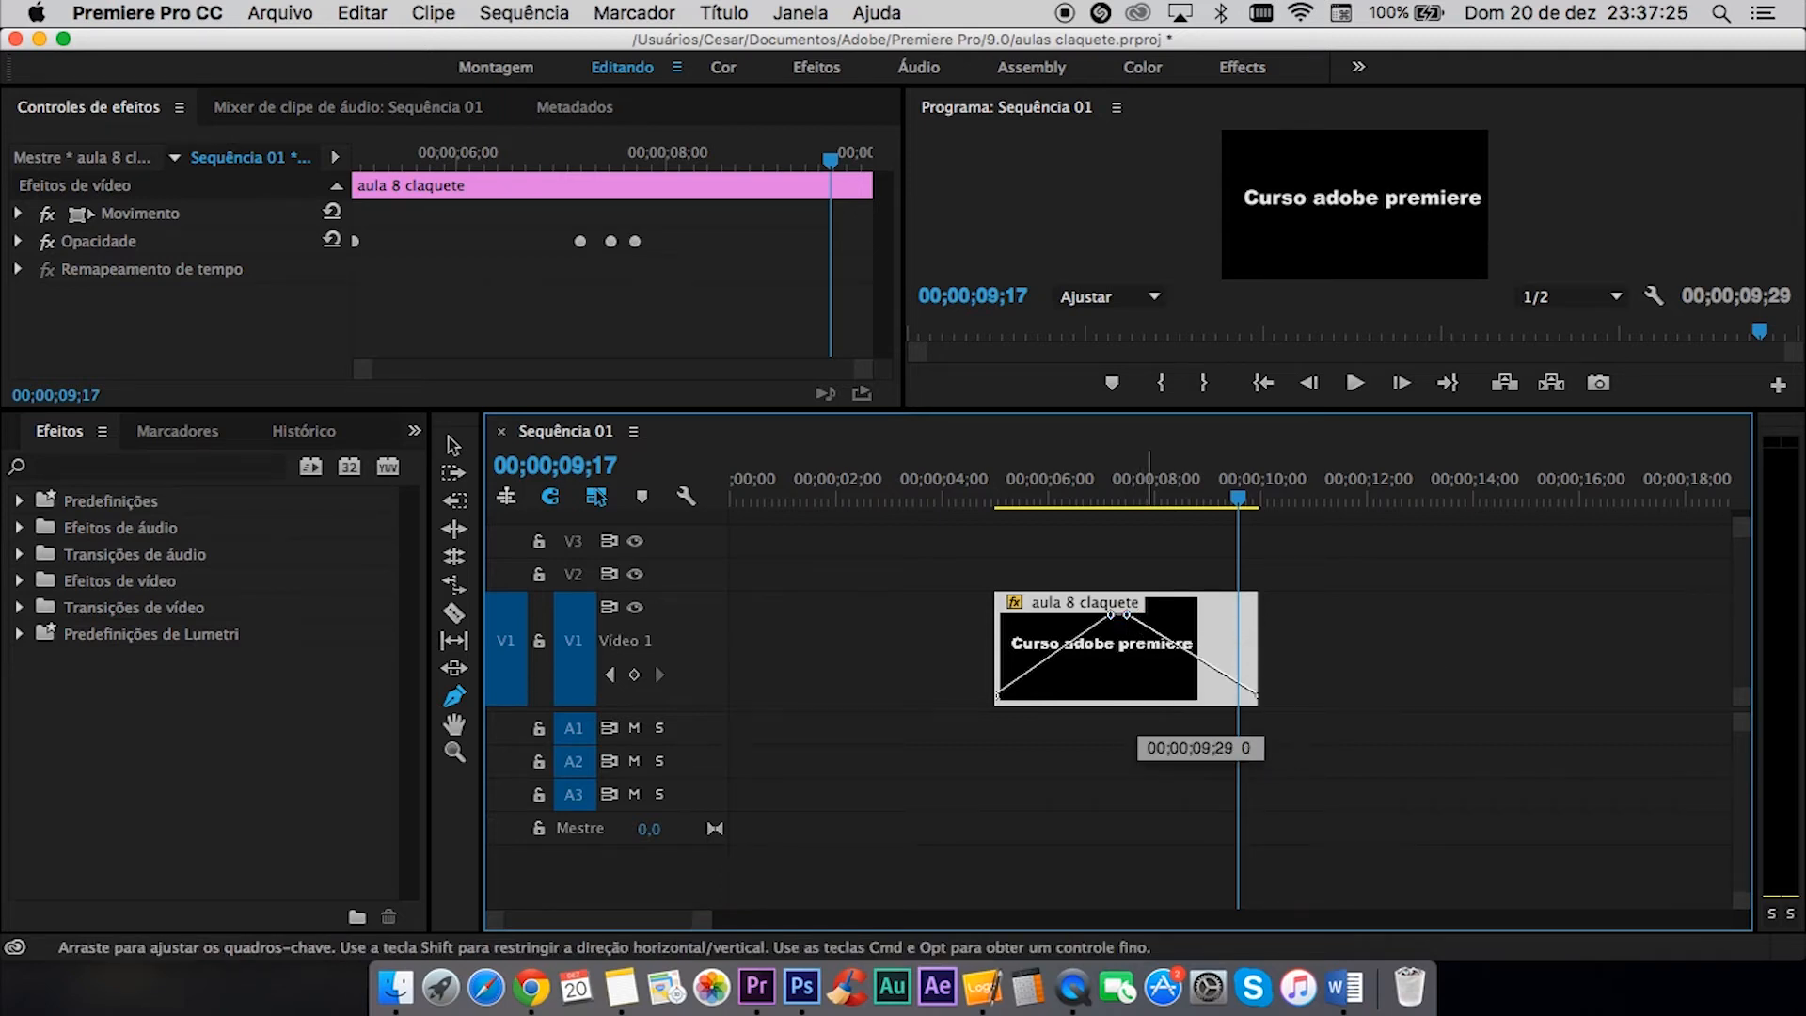
mouse_move(1128, 616)
mouse_down()
mouse_move(1091, 615)
mouse_move(1153, 616)
mouse_up()
- Preview both fades and shift the fade-in's full-opacity keyframe slightly later, leaving the playhead at 00;00;06;04
click(990, 481)
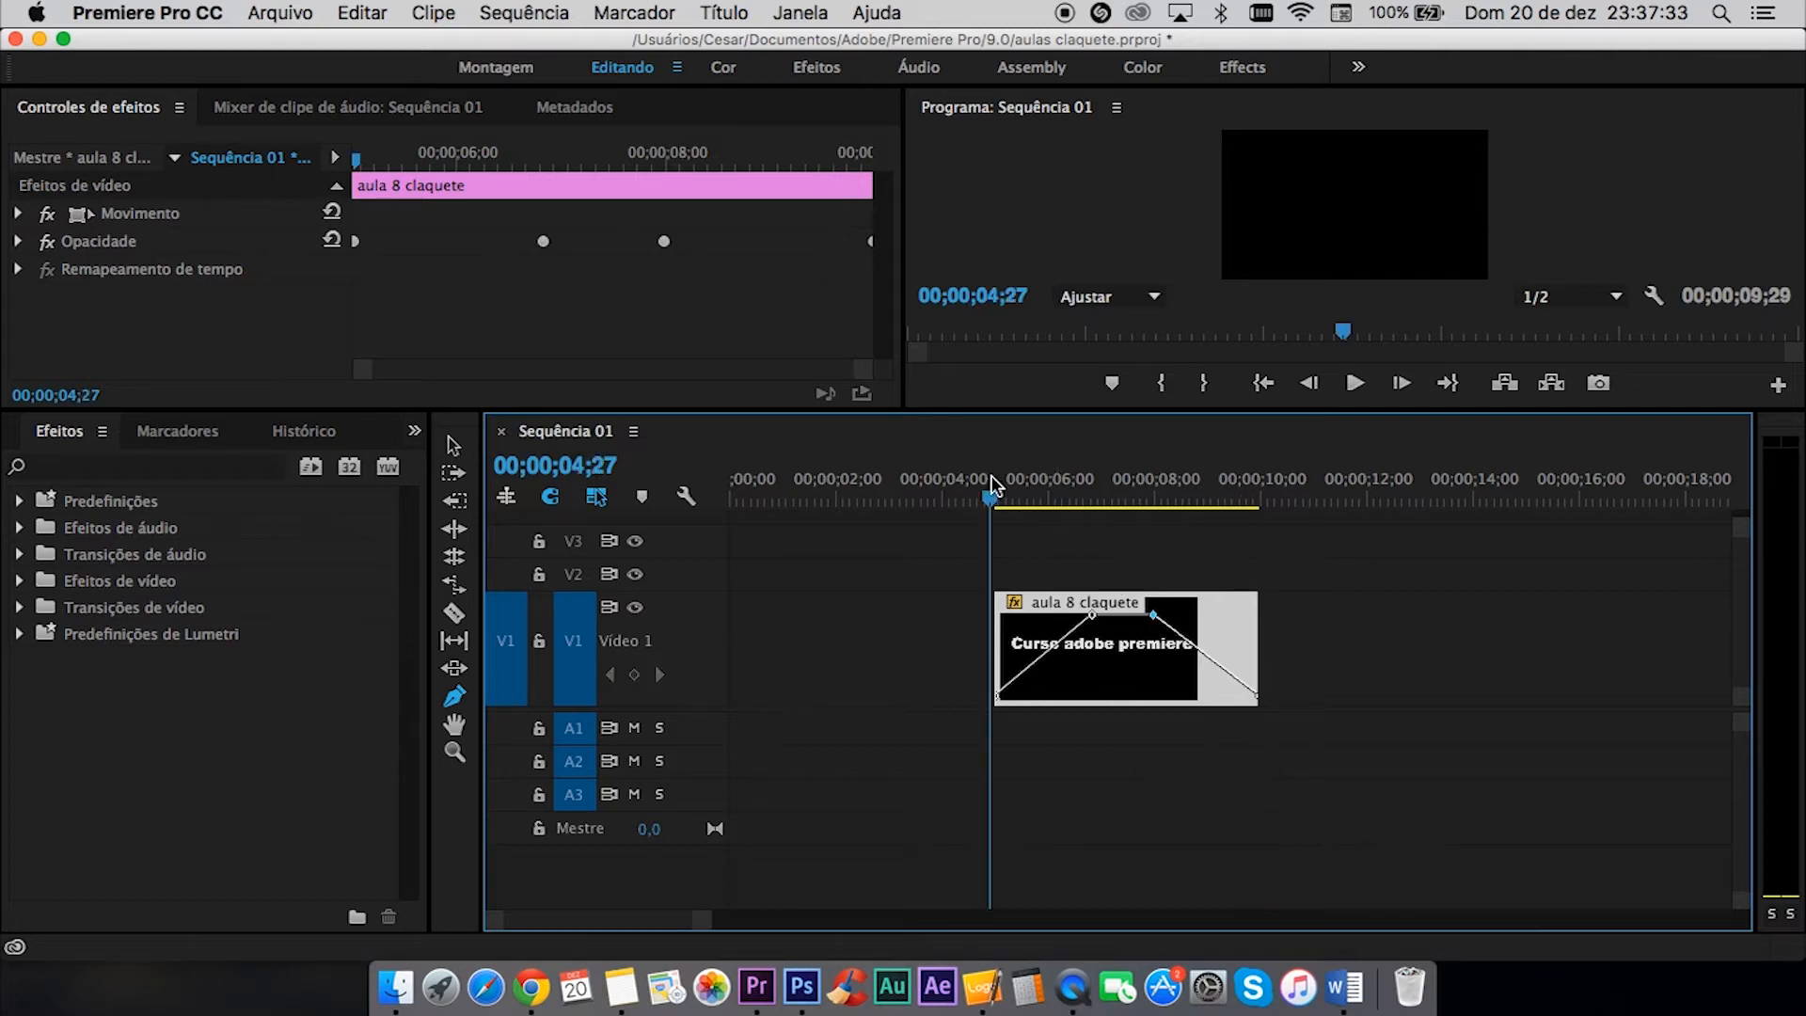
key(space)
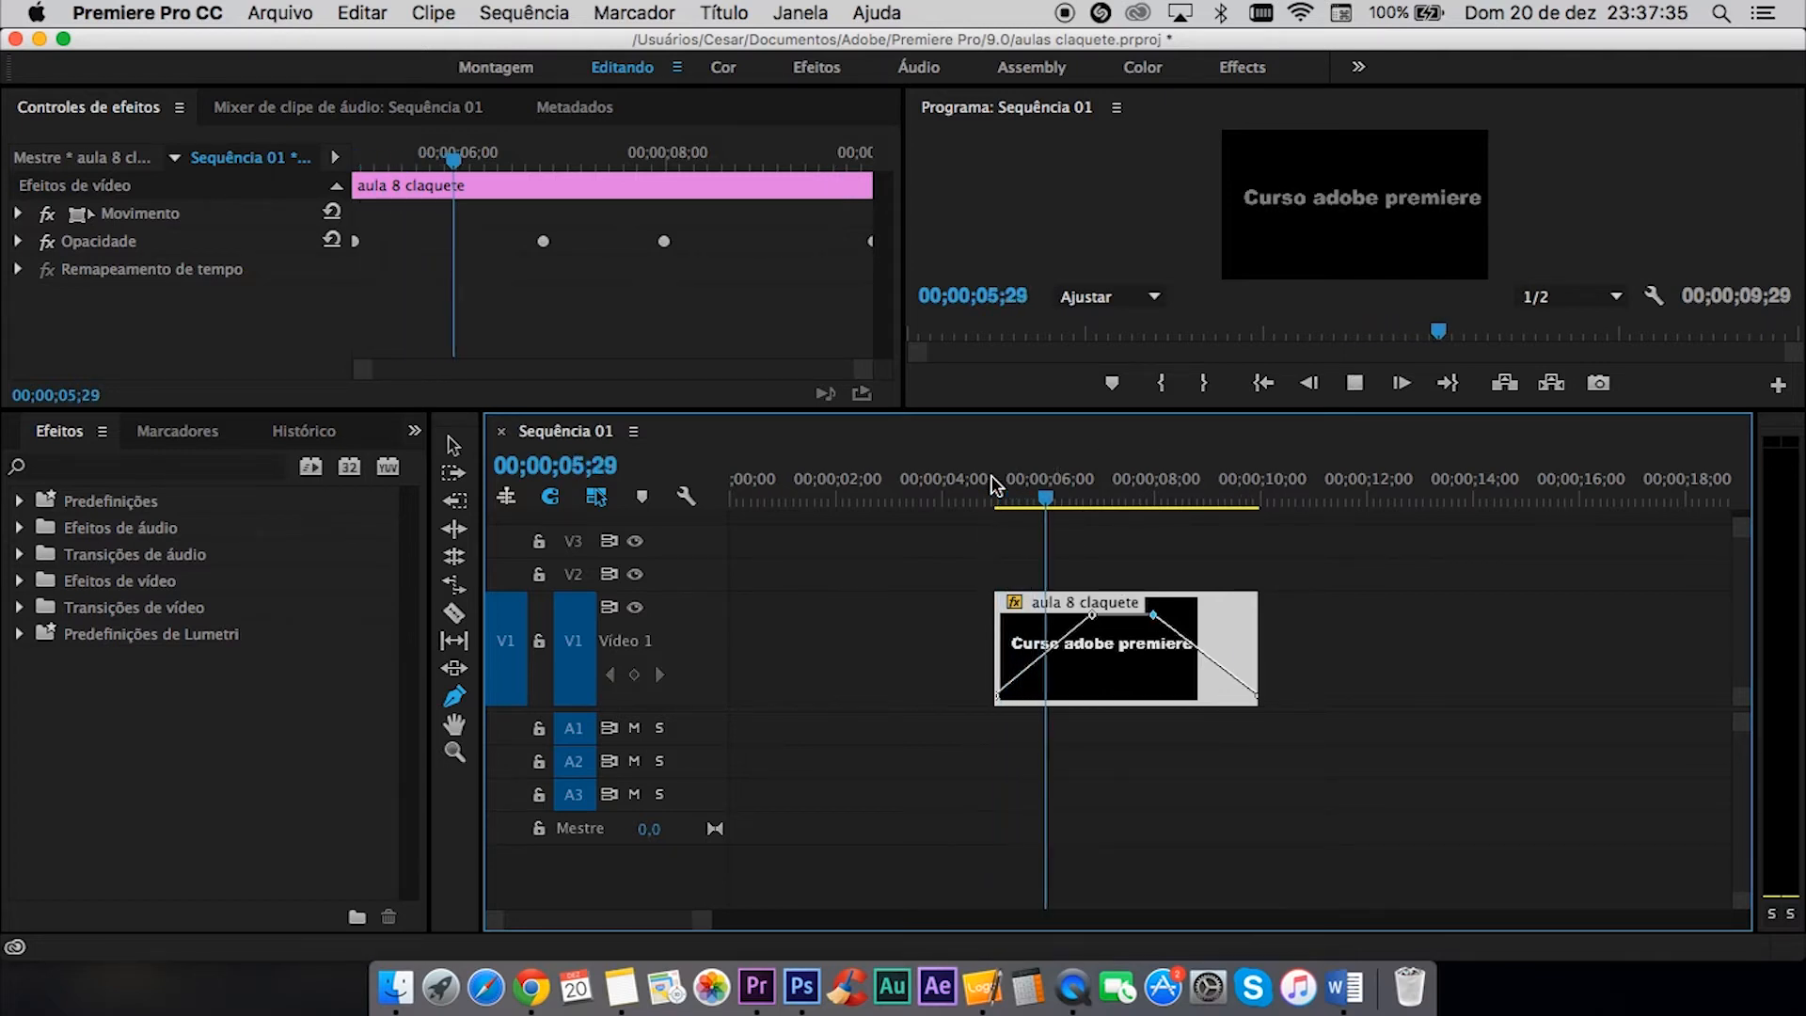
click(1092, 614)
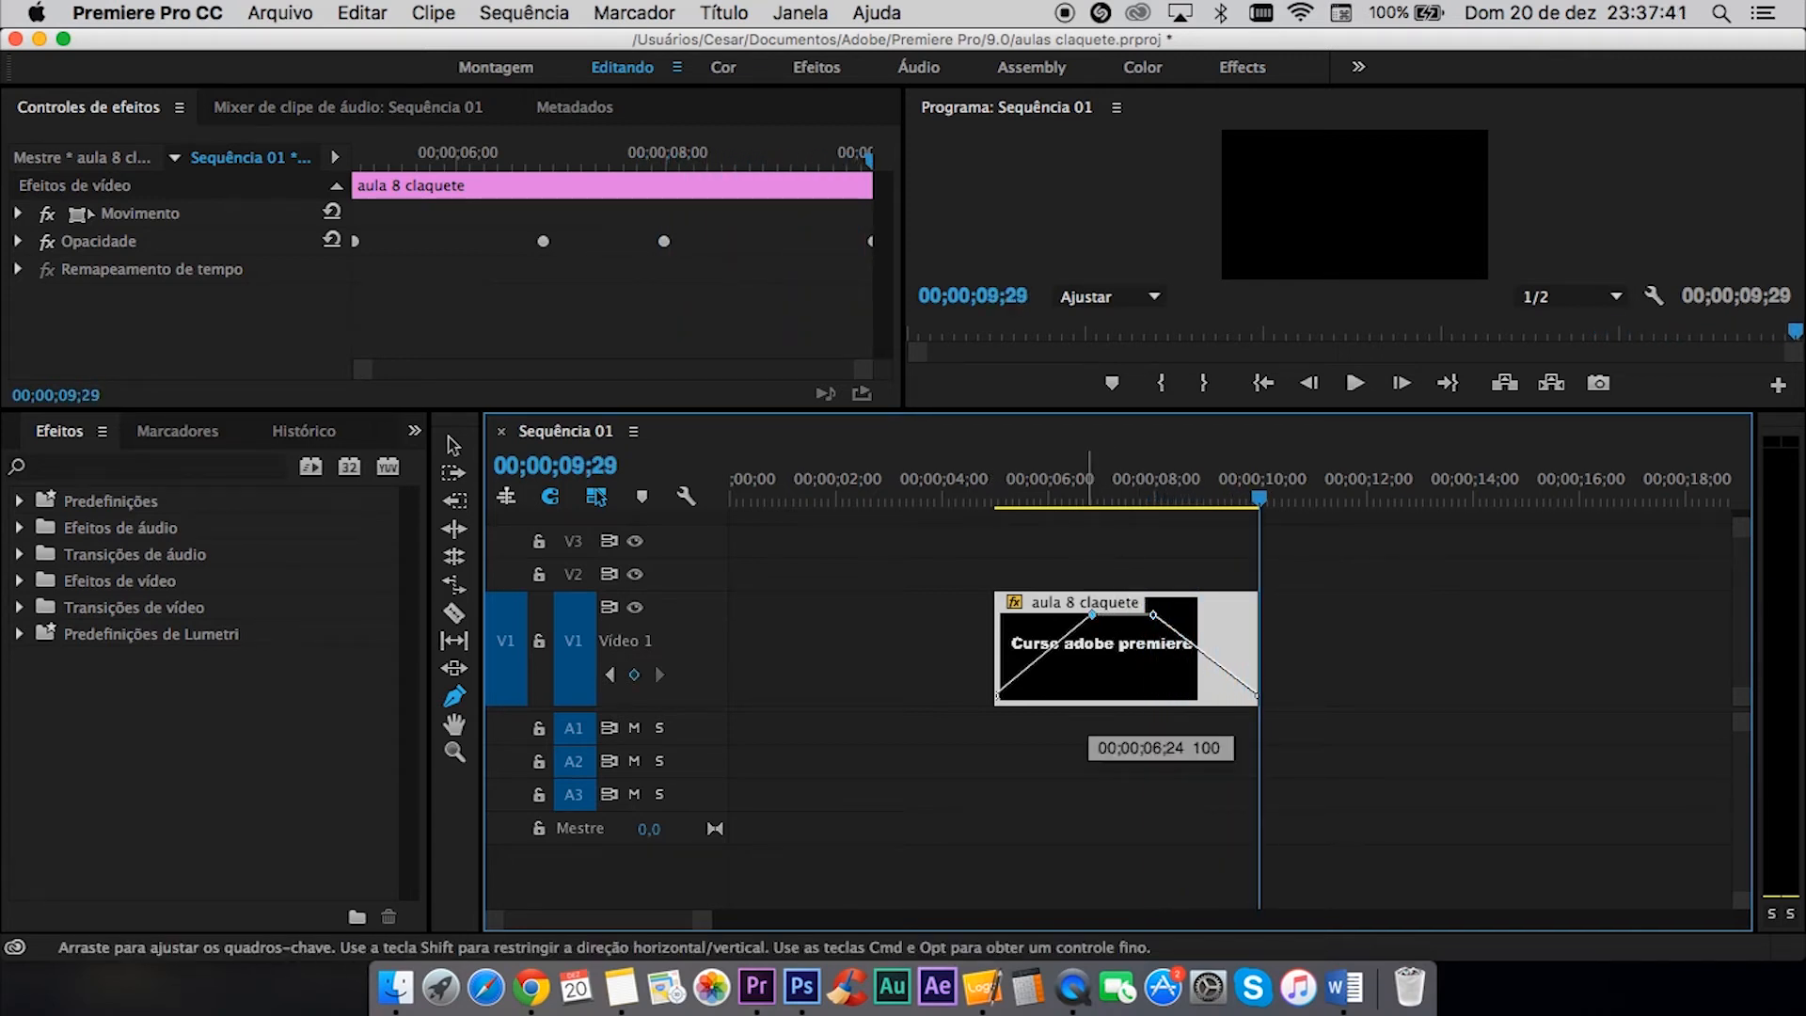
click(1055, 455)
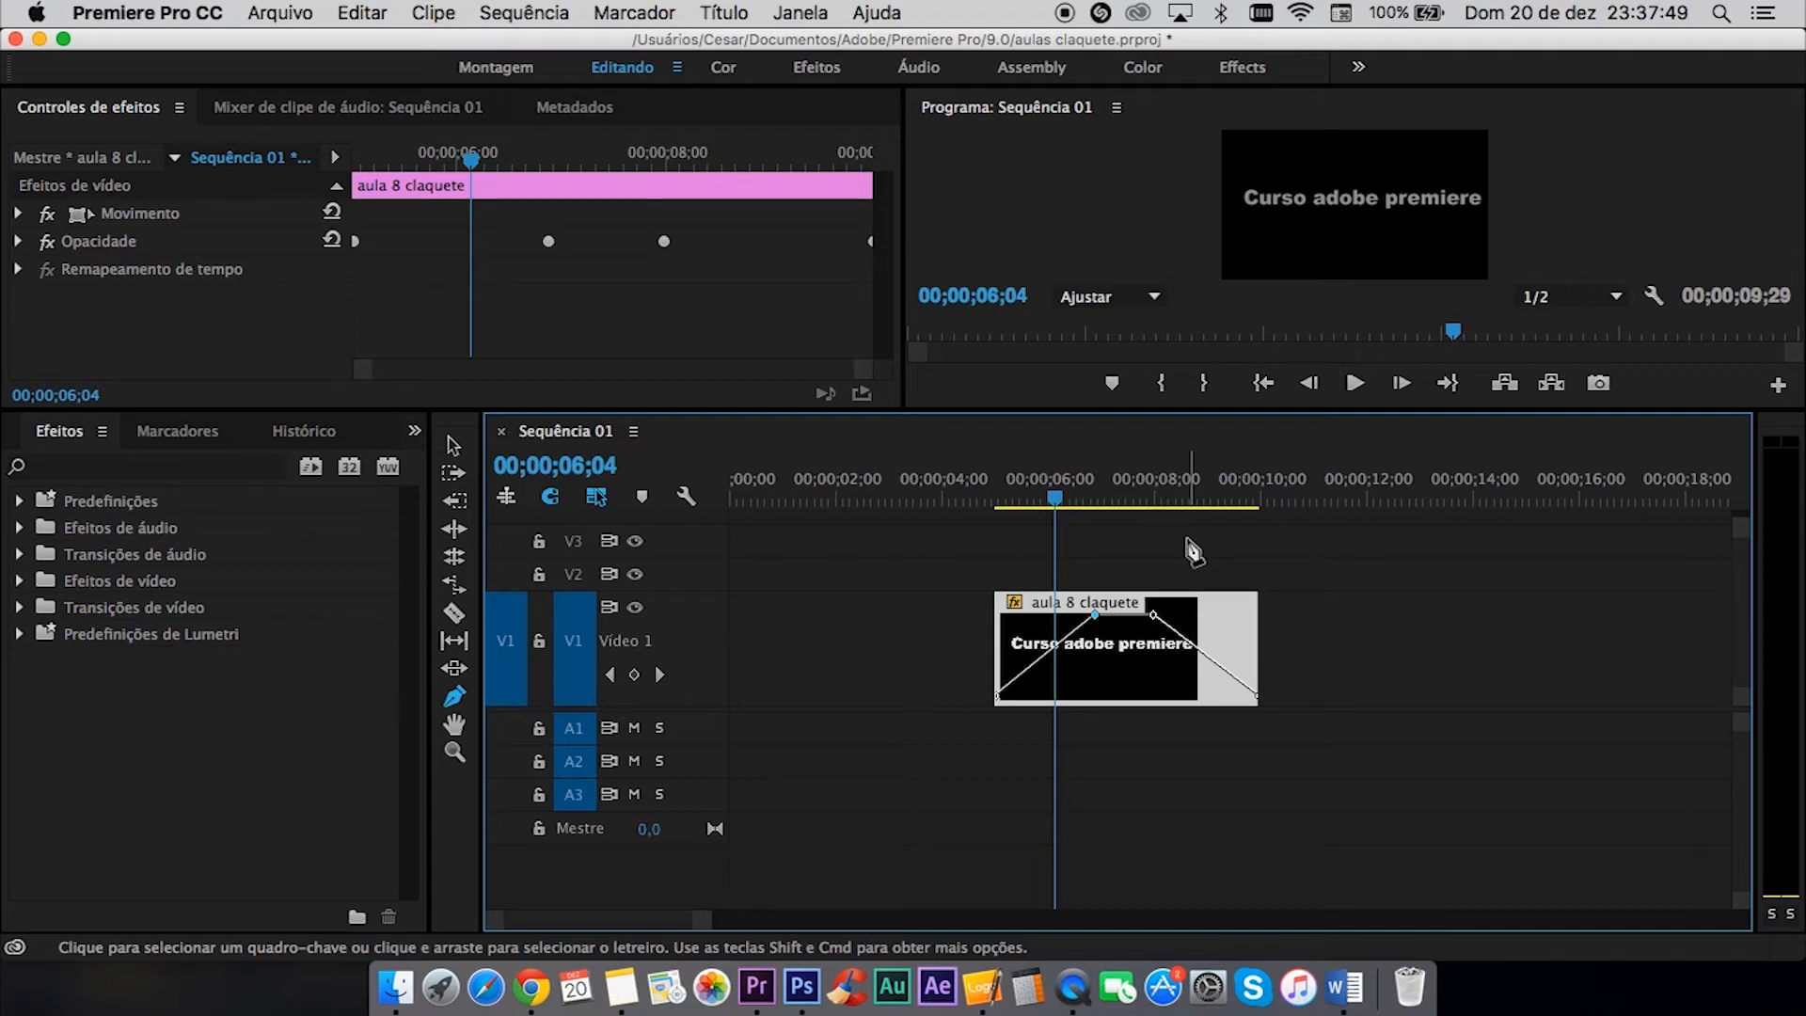
- Switch to the Montagem workspace and open the file import dialog, repositioning it over the timeline
click(467, 68)
double_click(329, 410)
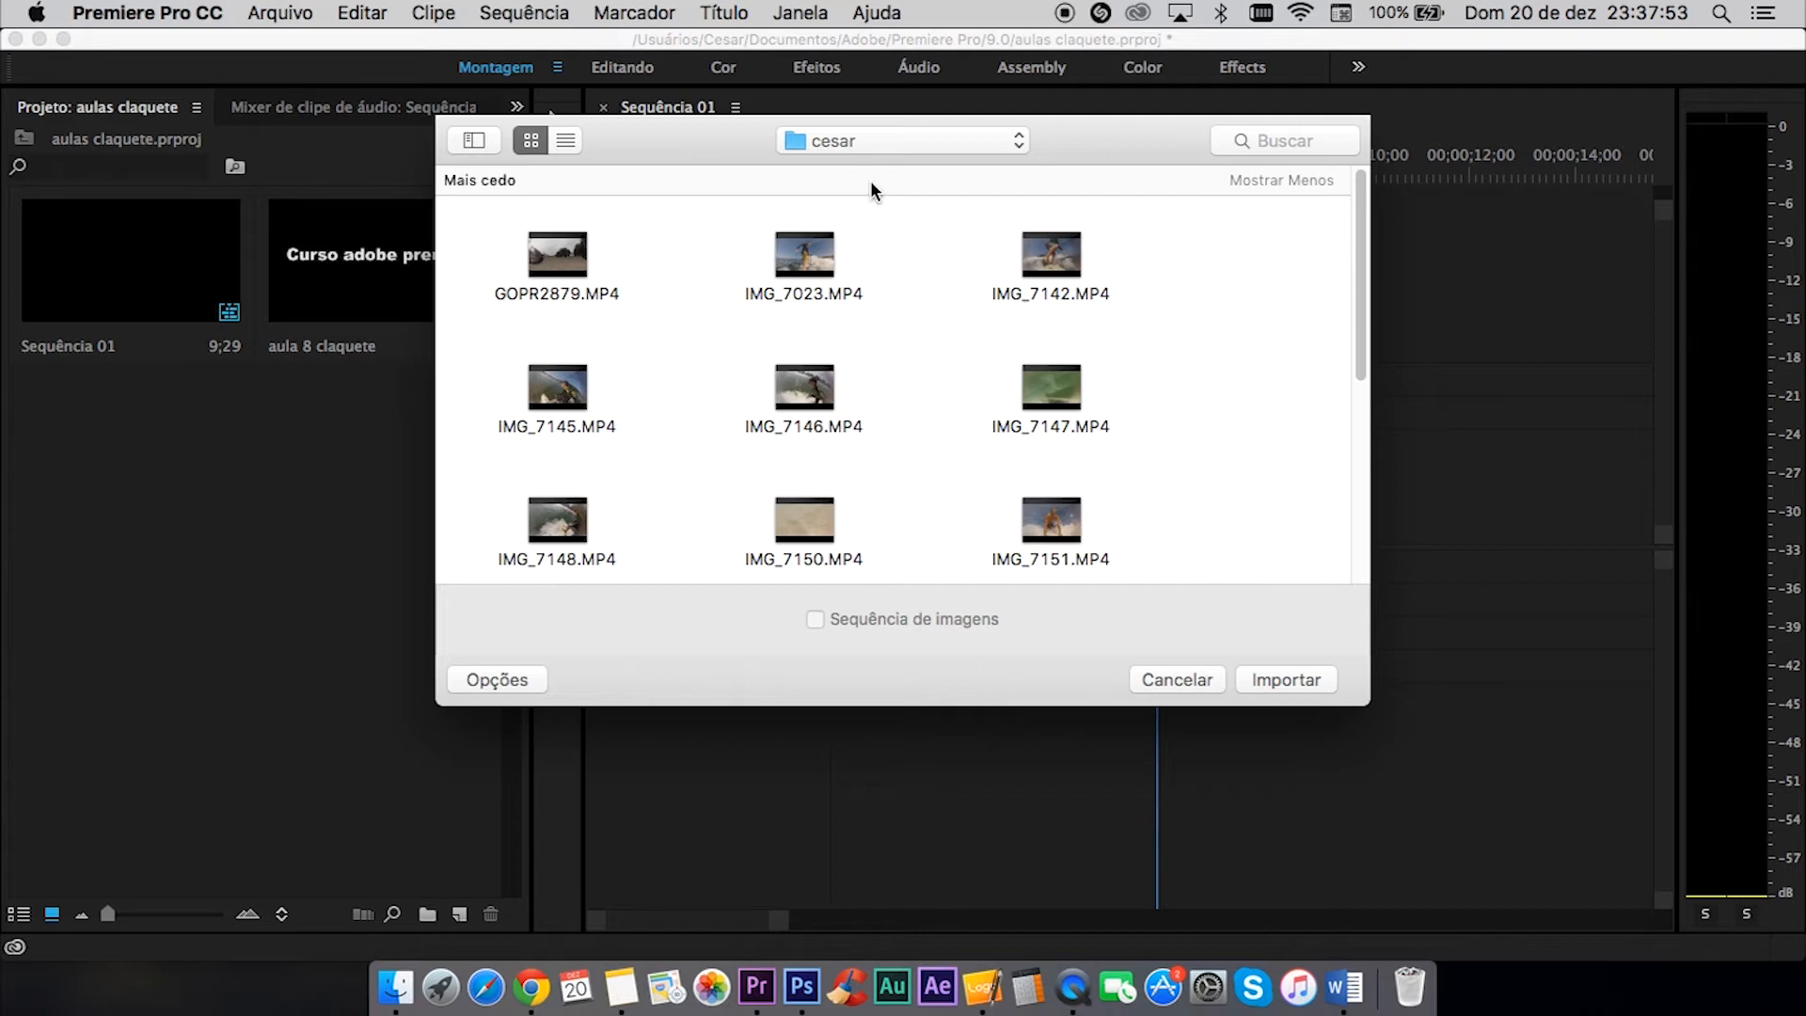
drag(842, 122, 1805, 131)
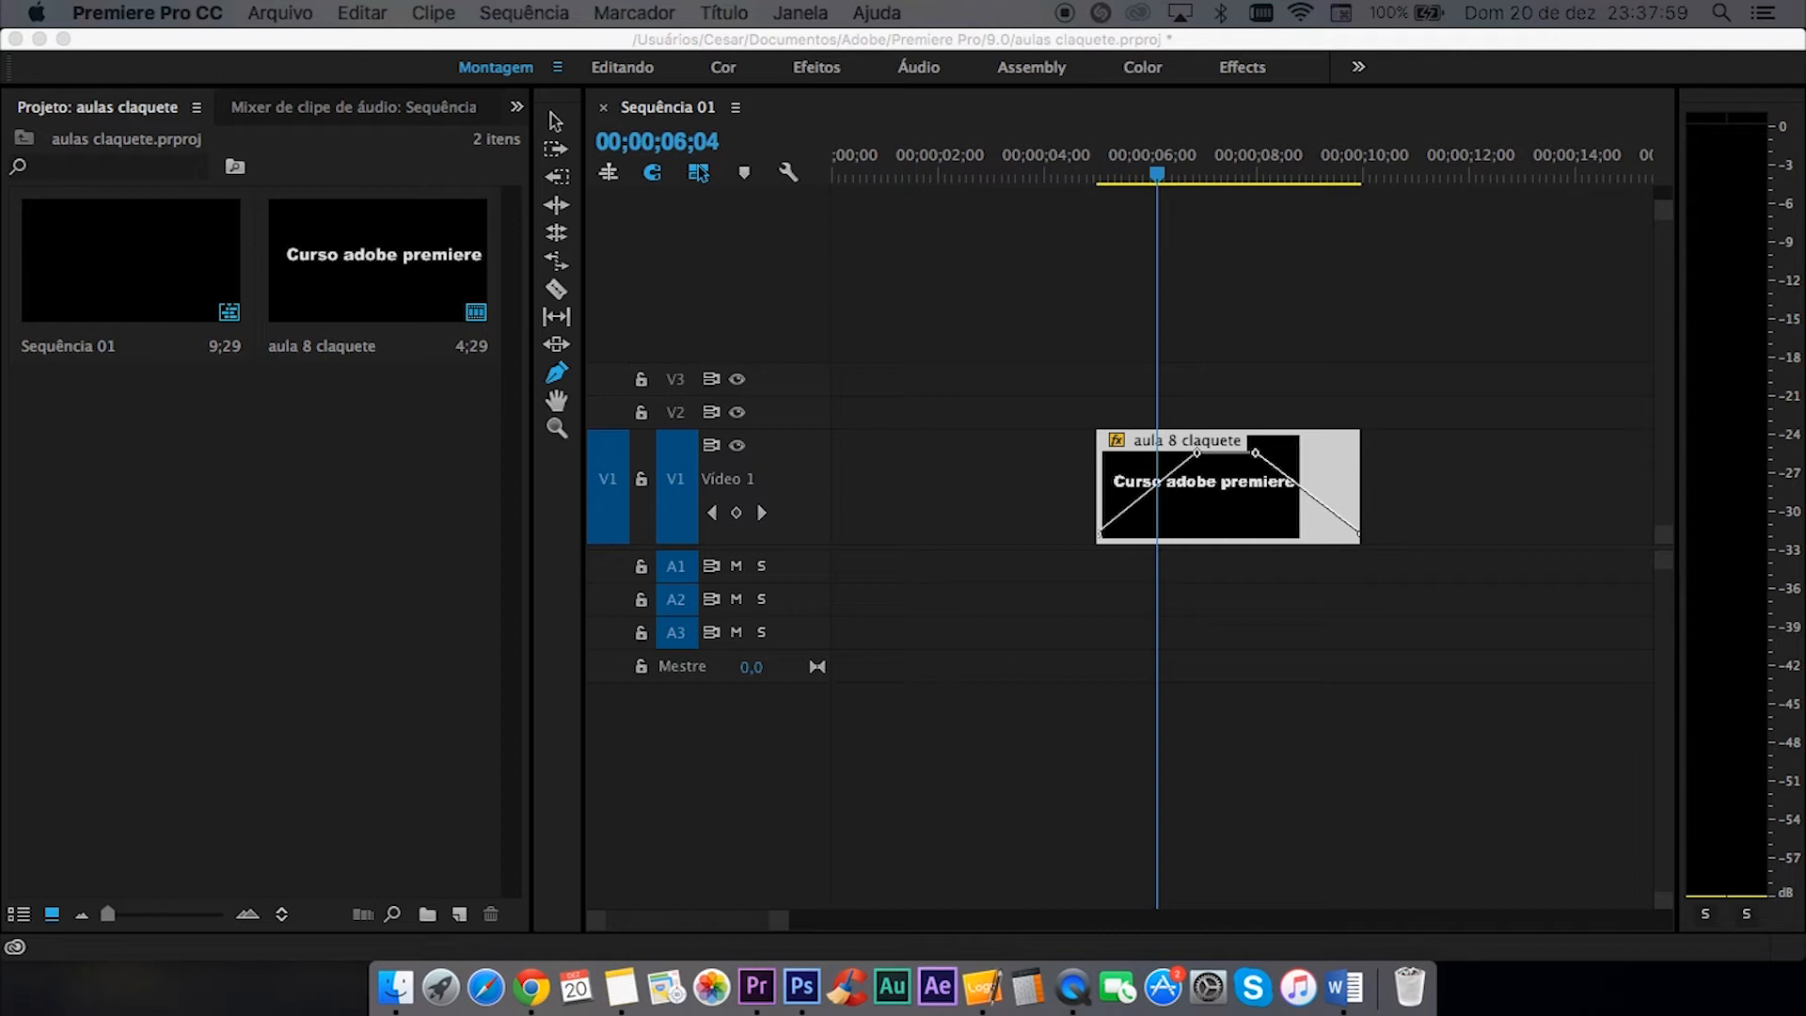
drag(1593, 455, 820, 418)
- Browse the Seagate Expansion Drive through "travel today" to the "t3 i teste 1 canal" folder, and return to the starting folder
click(1007, 421)
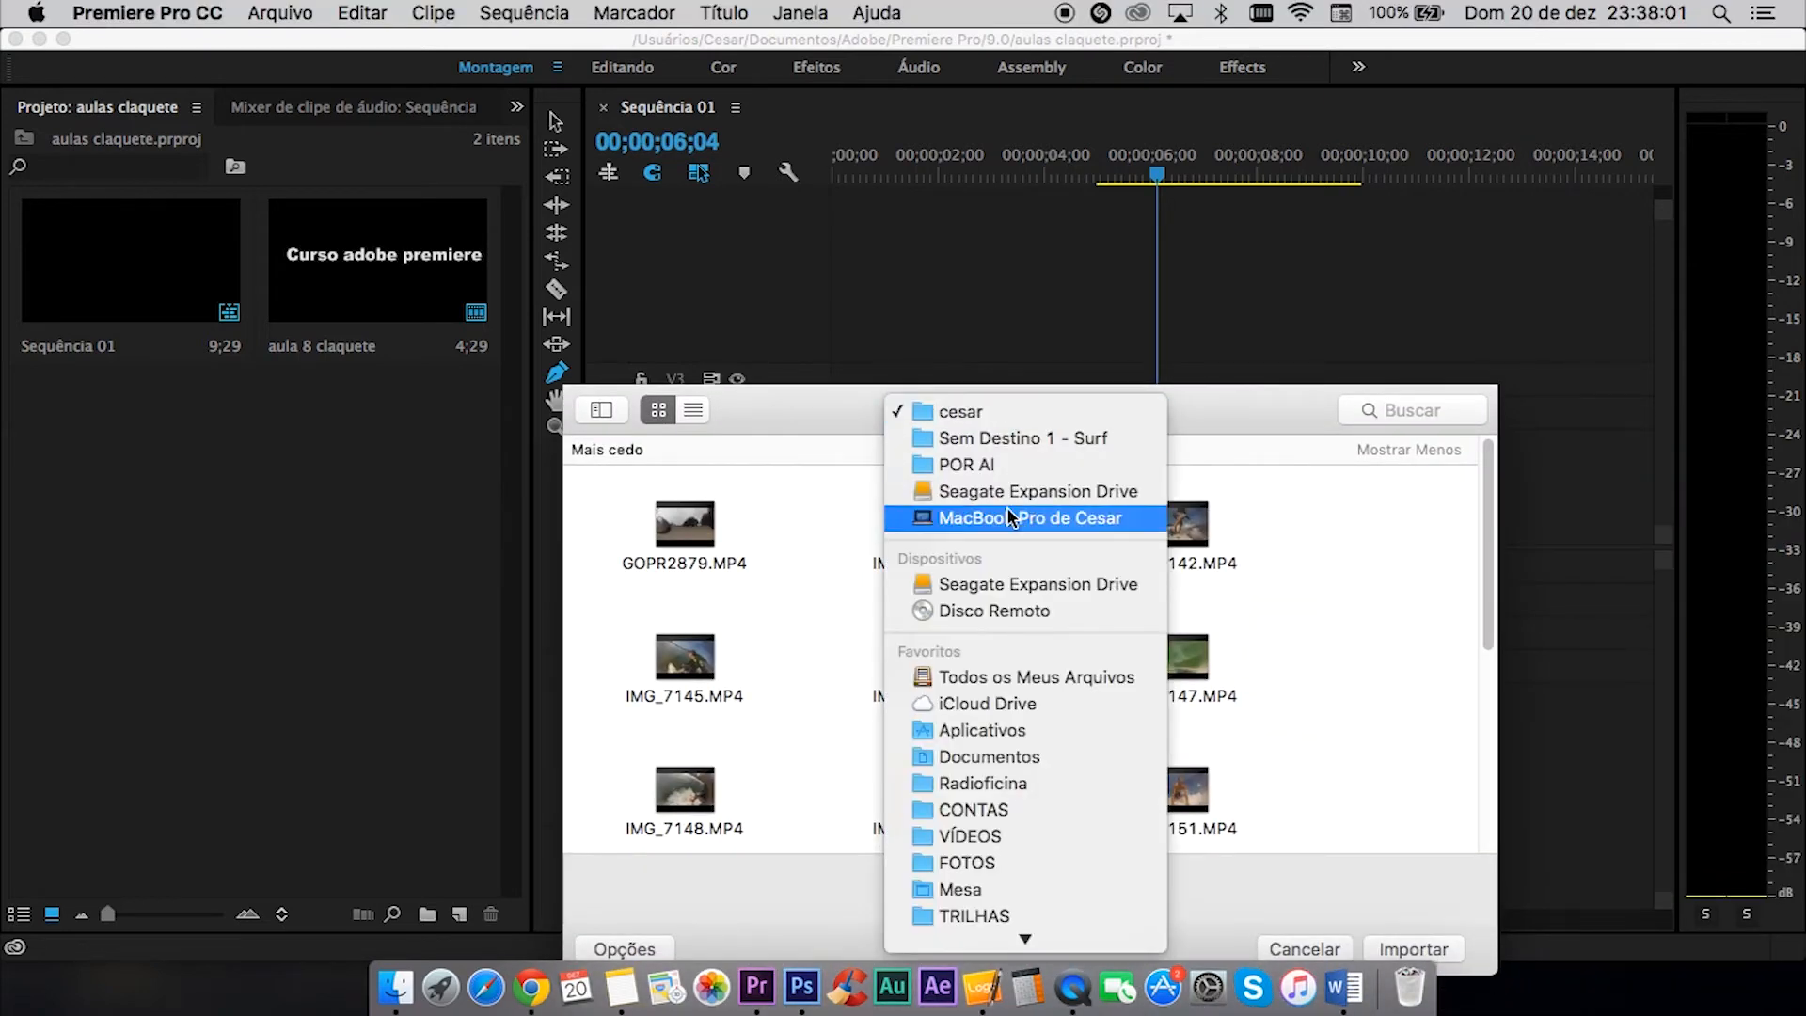
click(985, 491)
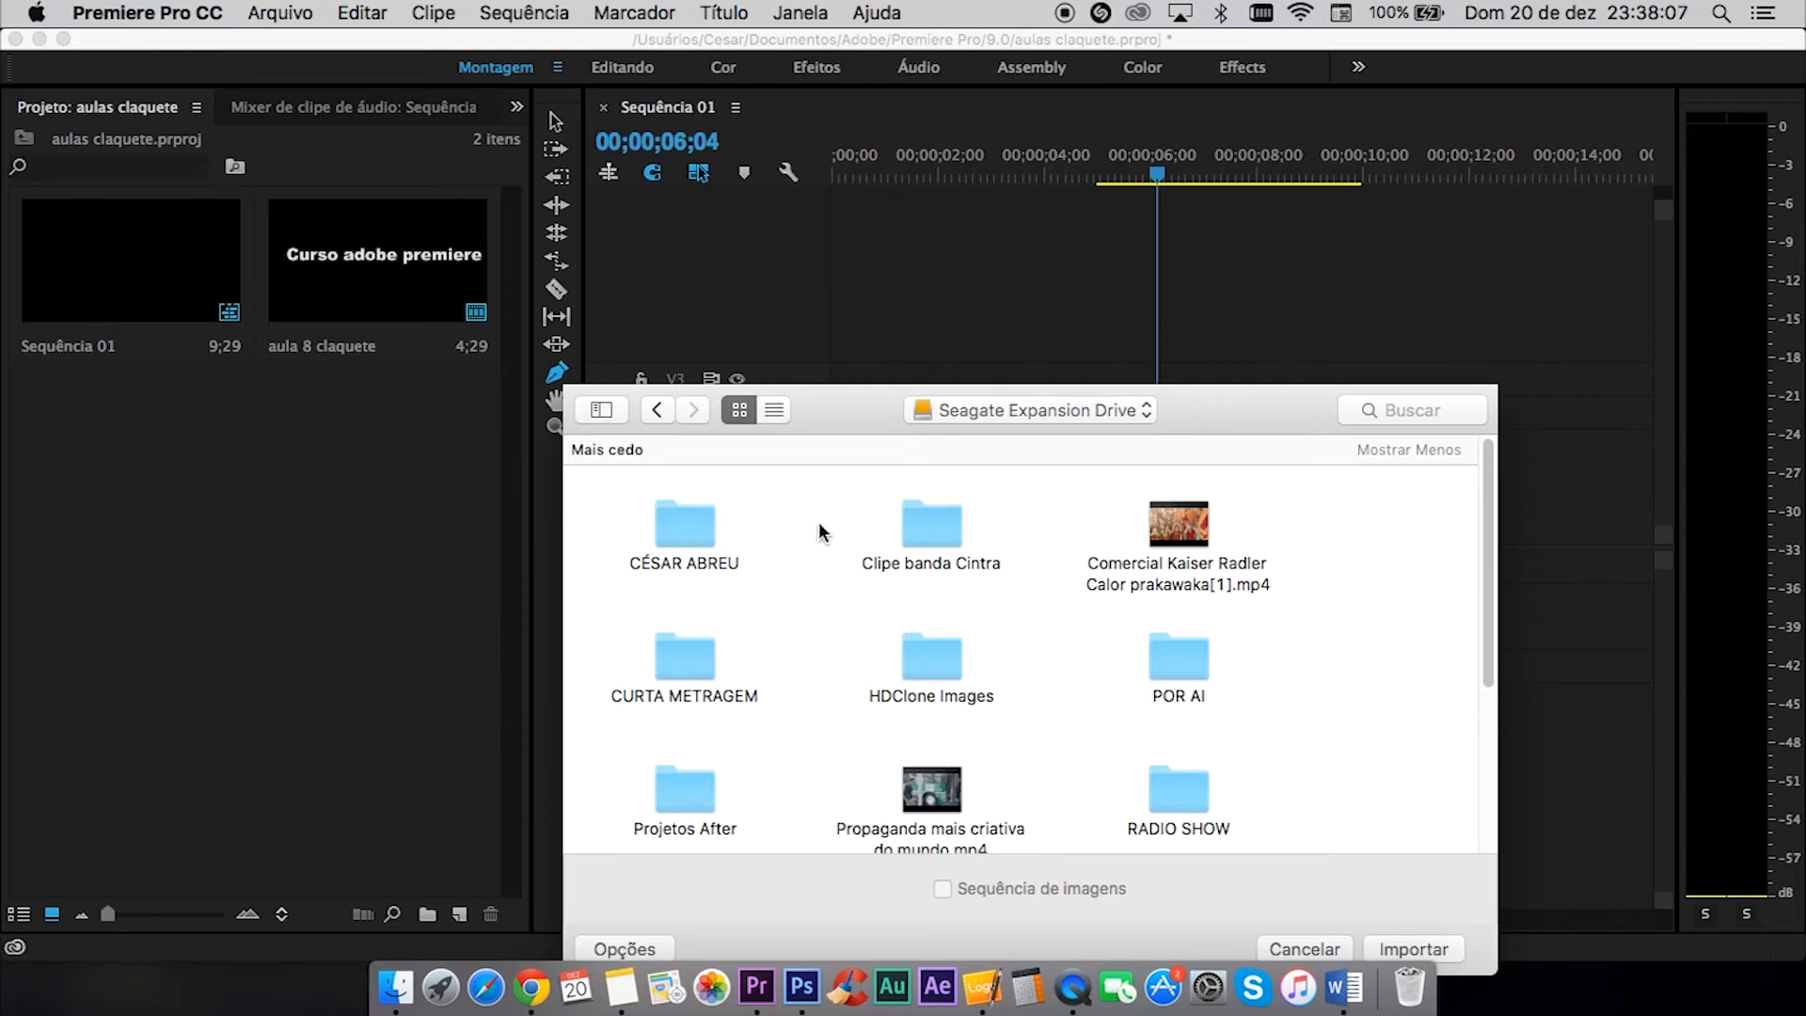
double_click(712, 531)
scroll(863, 618, down, 5)
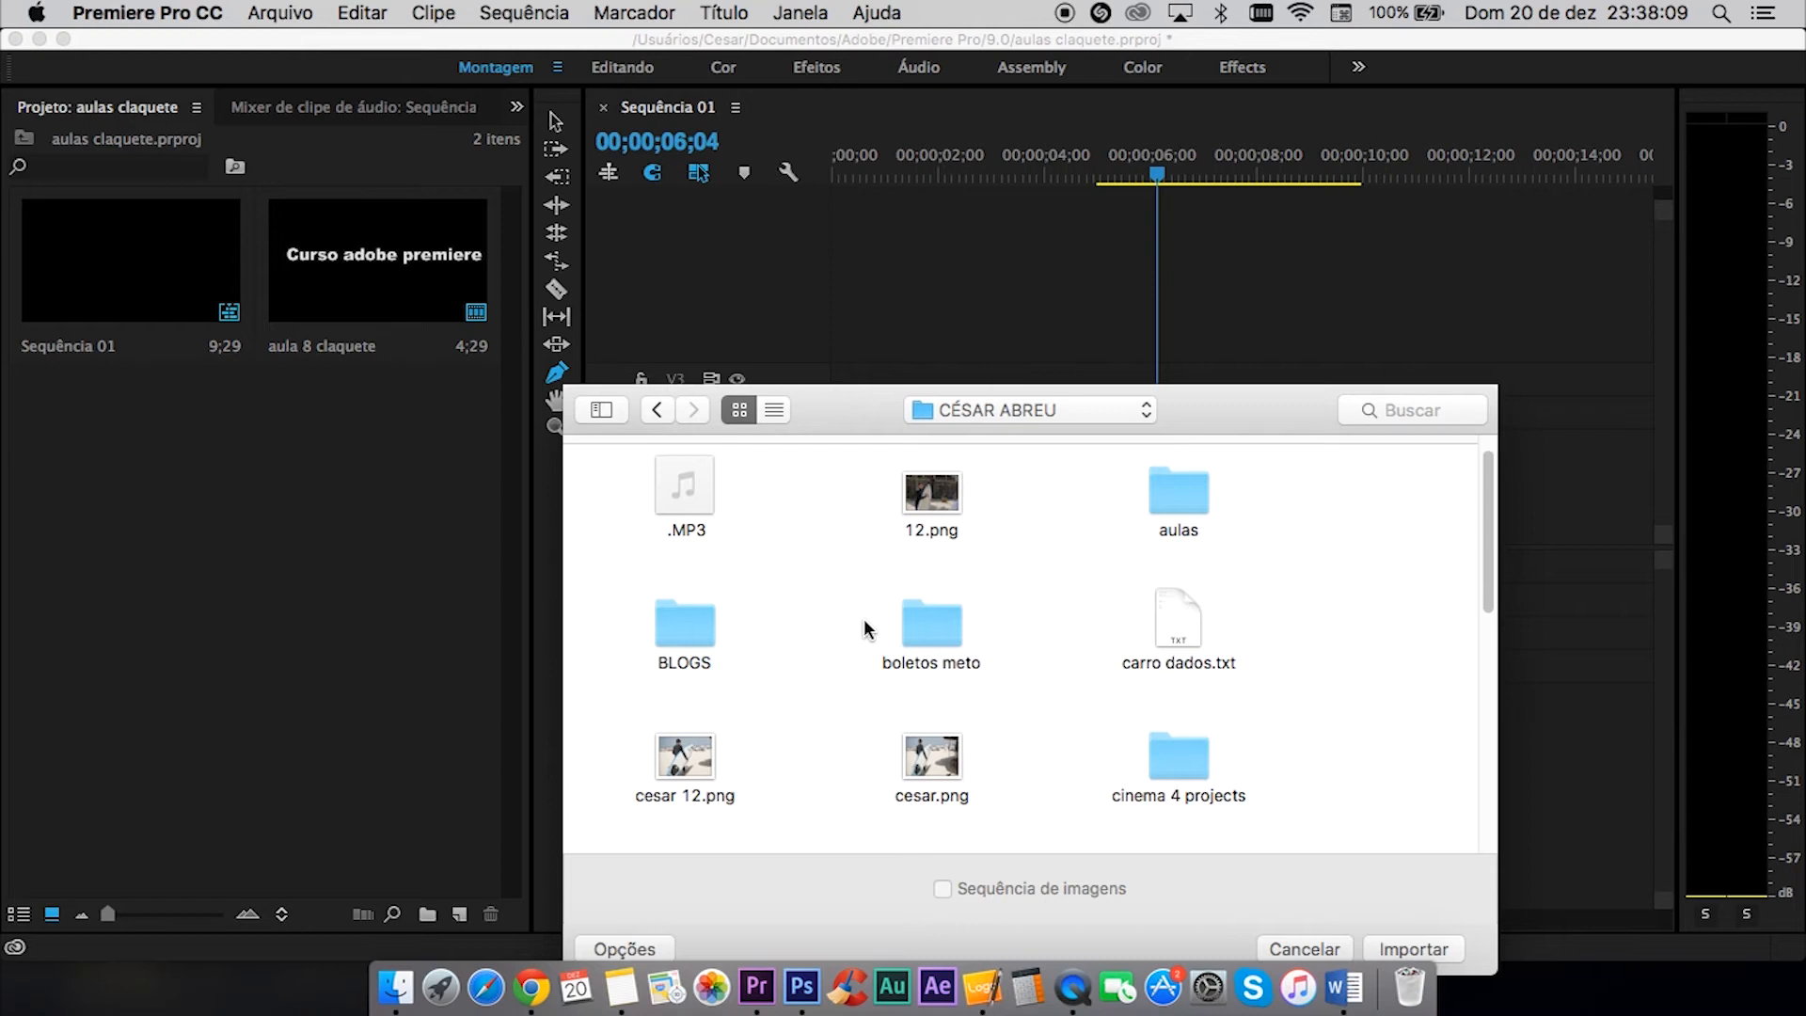
scroll(864, 617, down, 4)
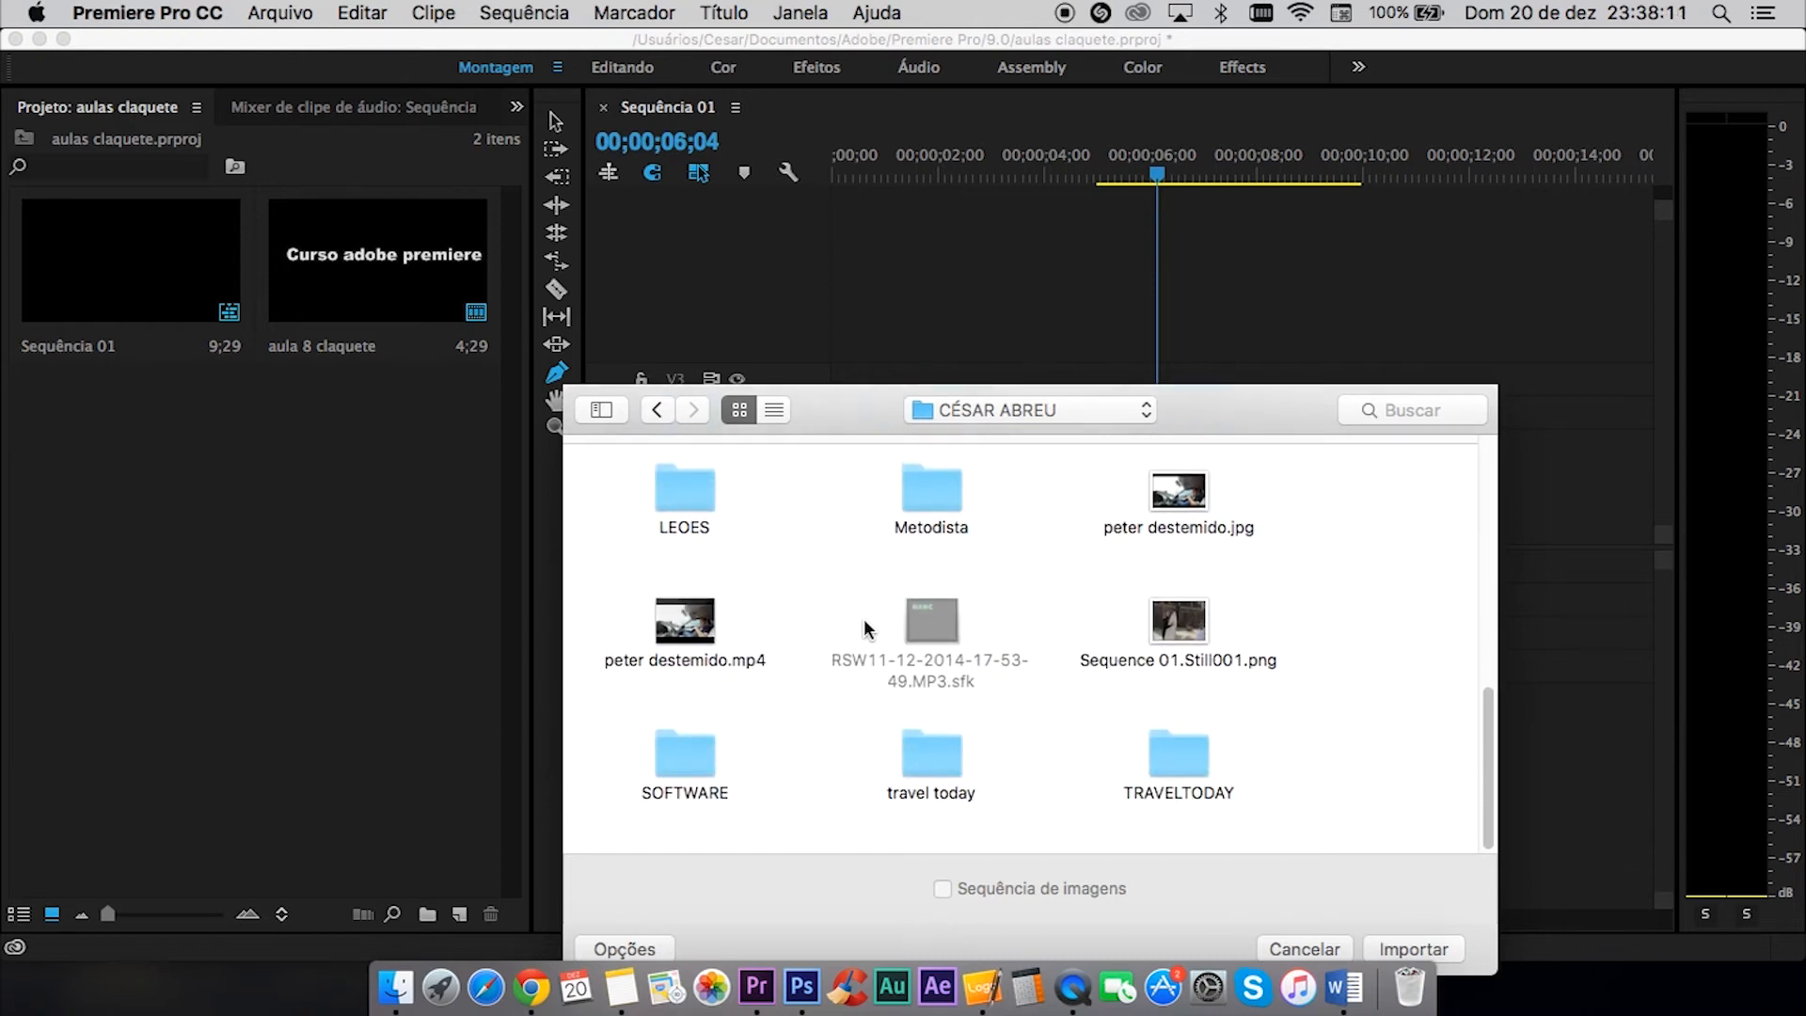
double_click(929, 757)
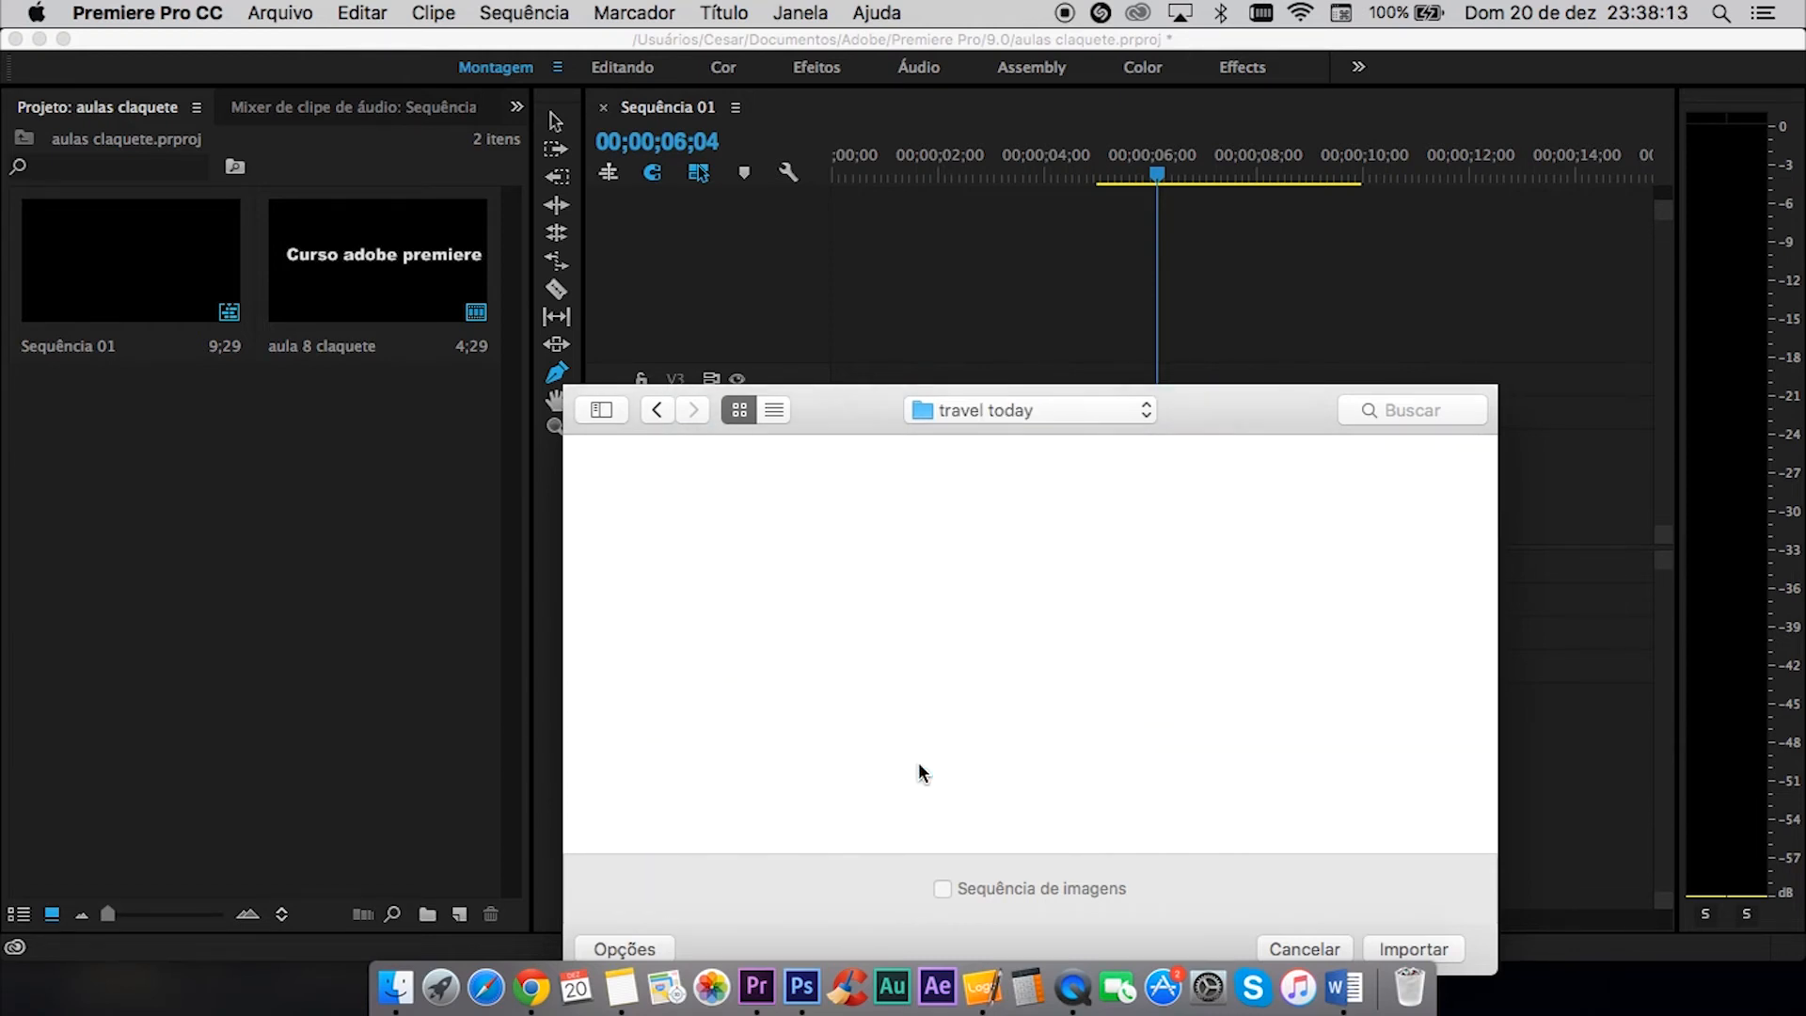
double_click(668, 525)
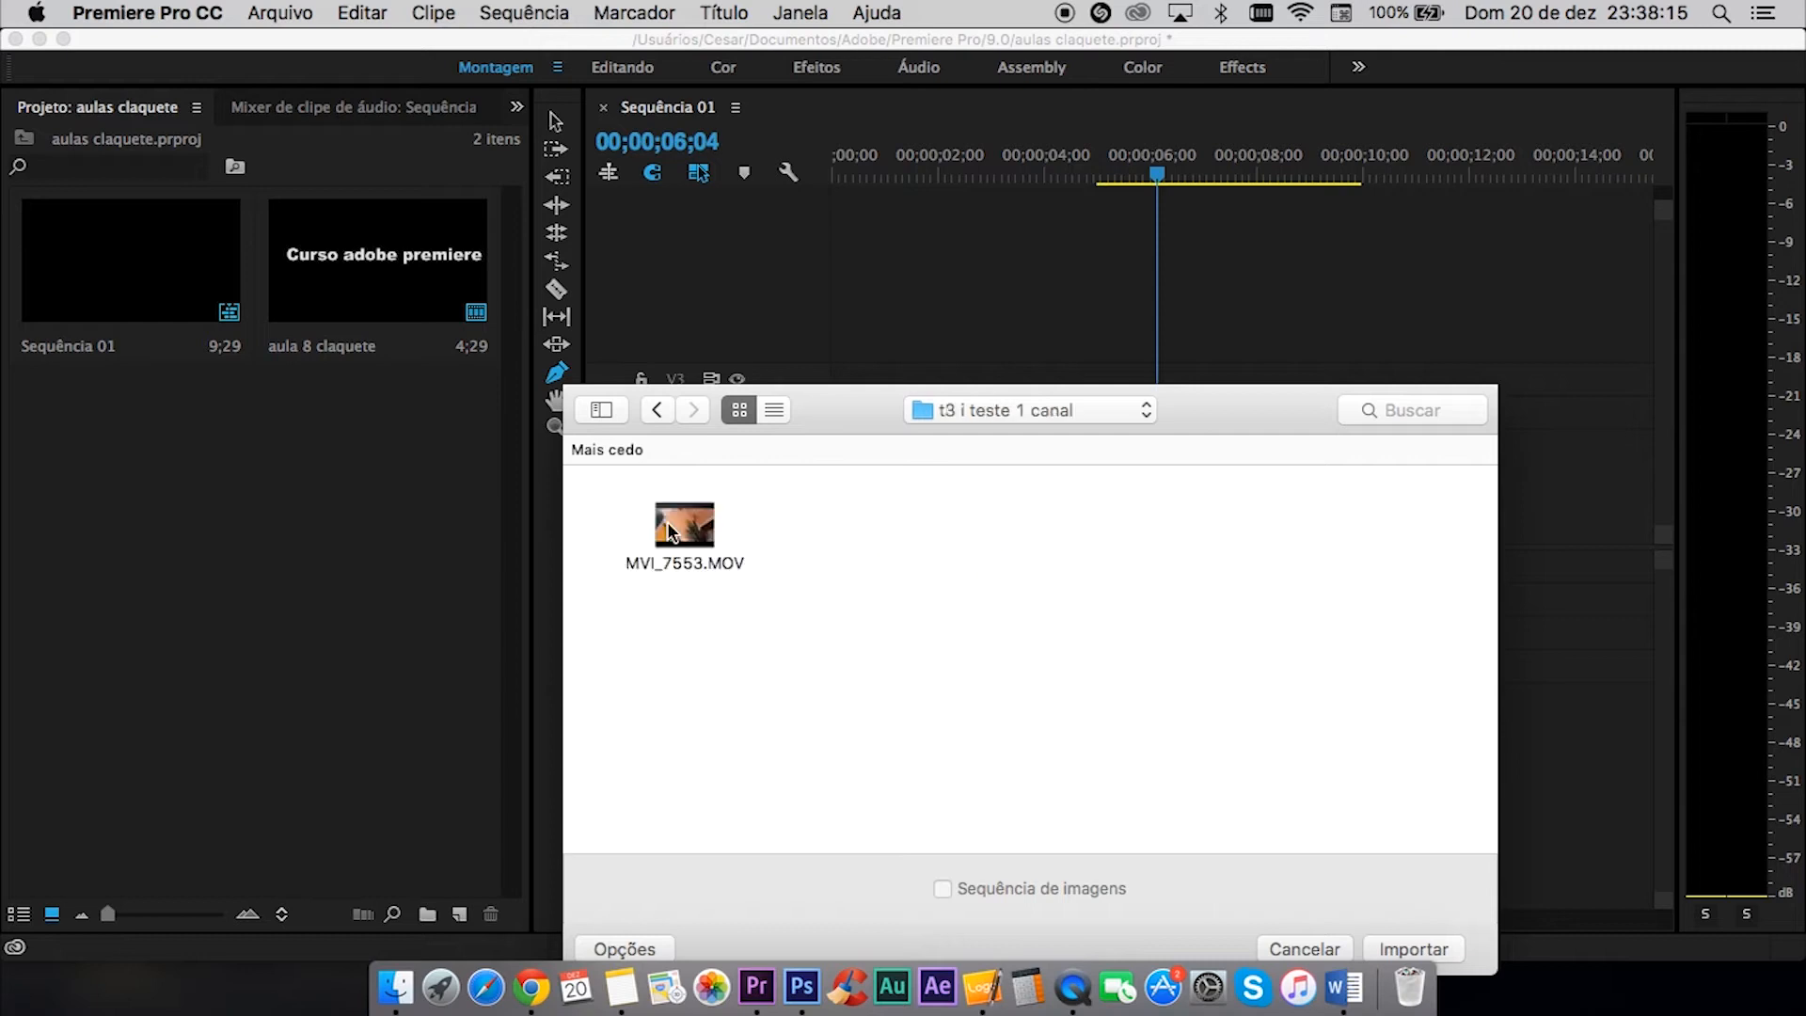
click(657, 410)
click(657, 410)
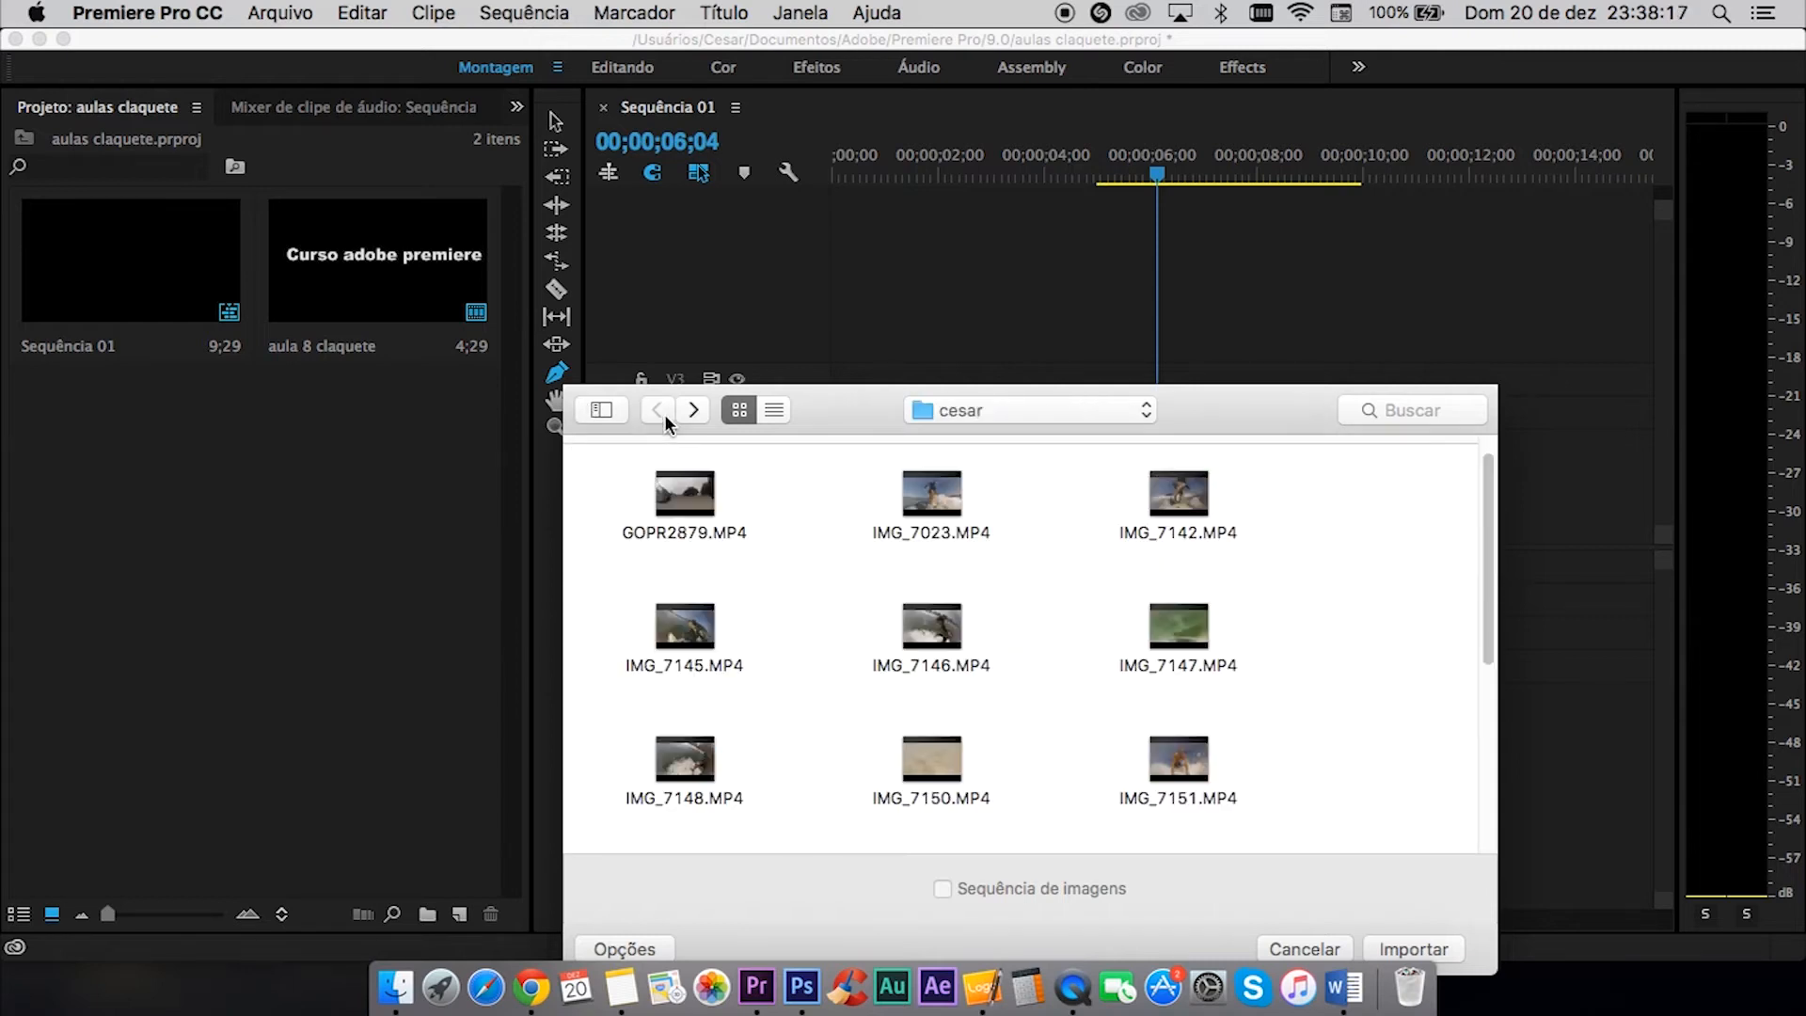
- Show the sidebar in the import dialog, trying the list view and returning to the icon view
click(769, 410)
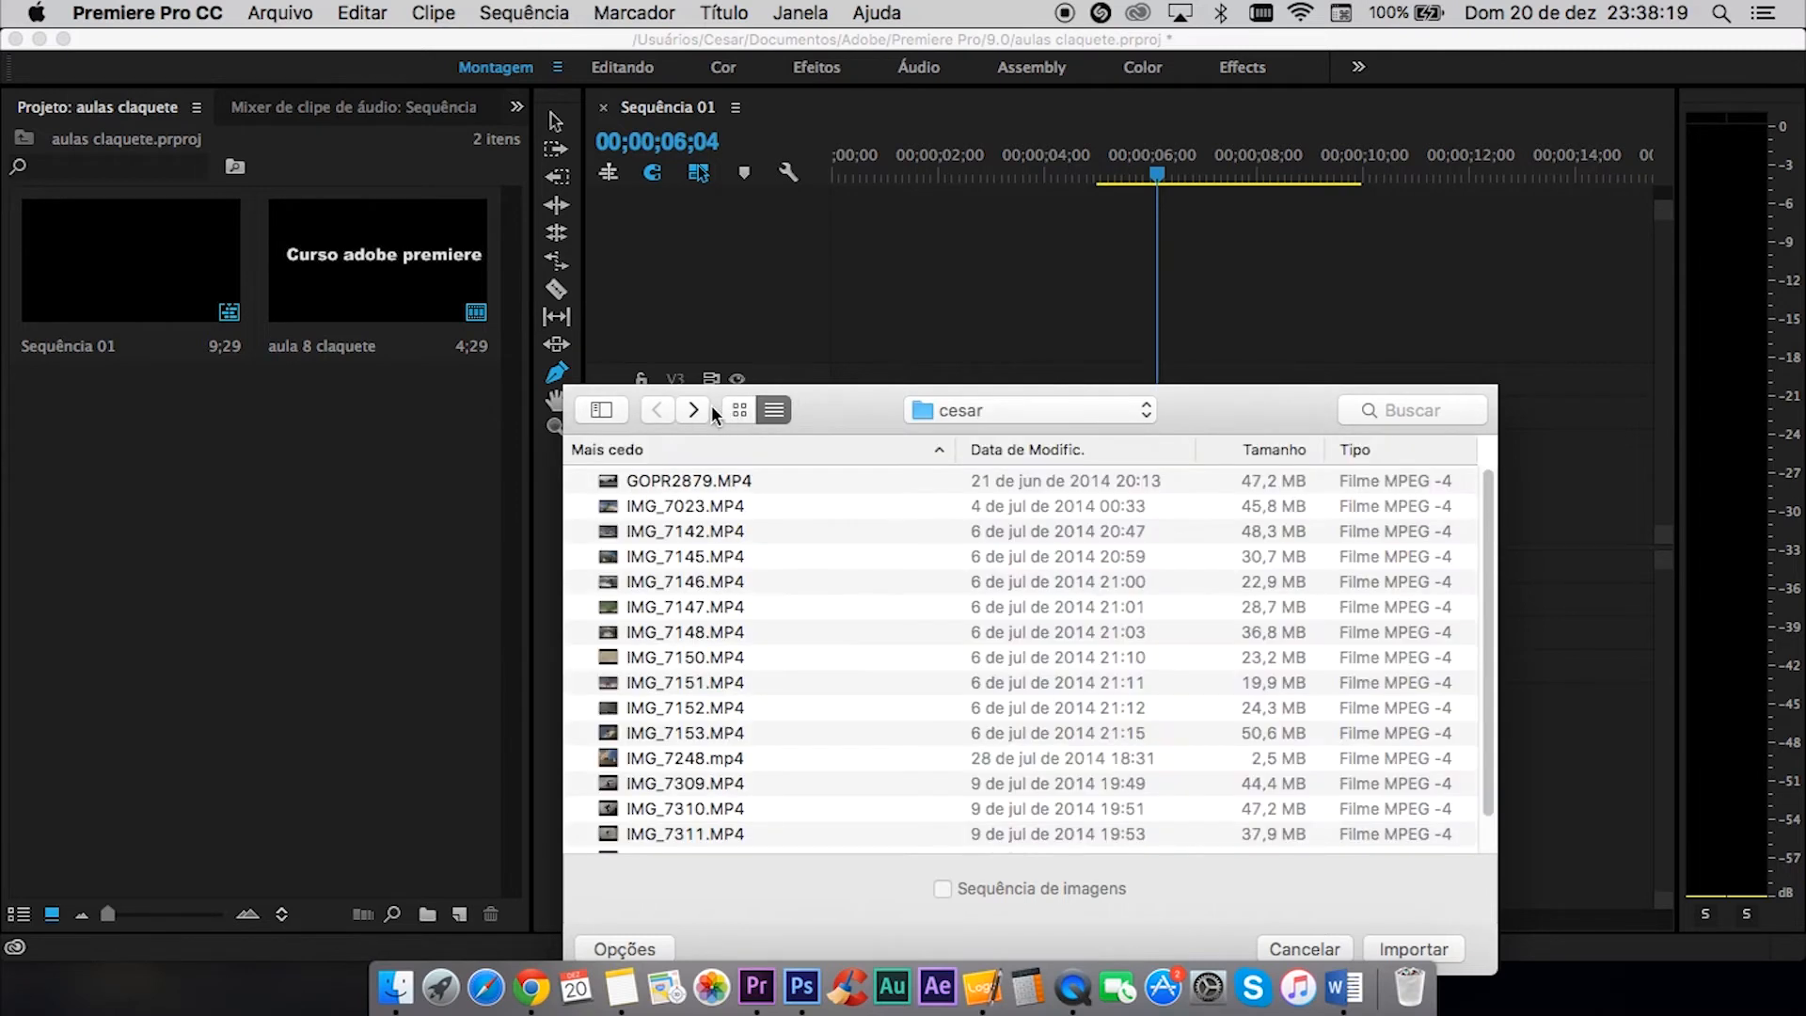
click(601, 410)
click(487, 410)
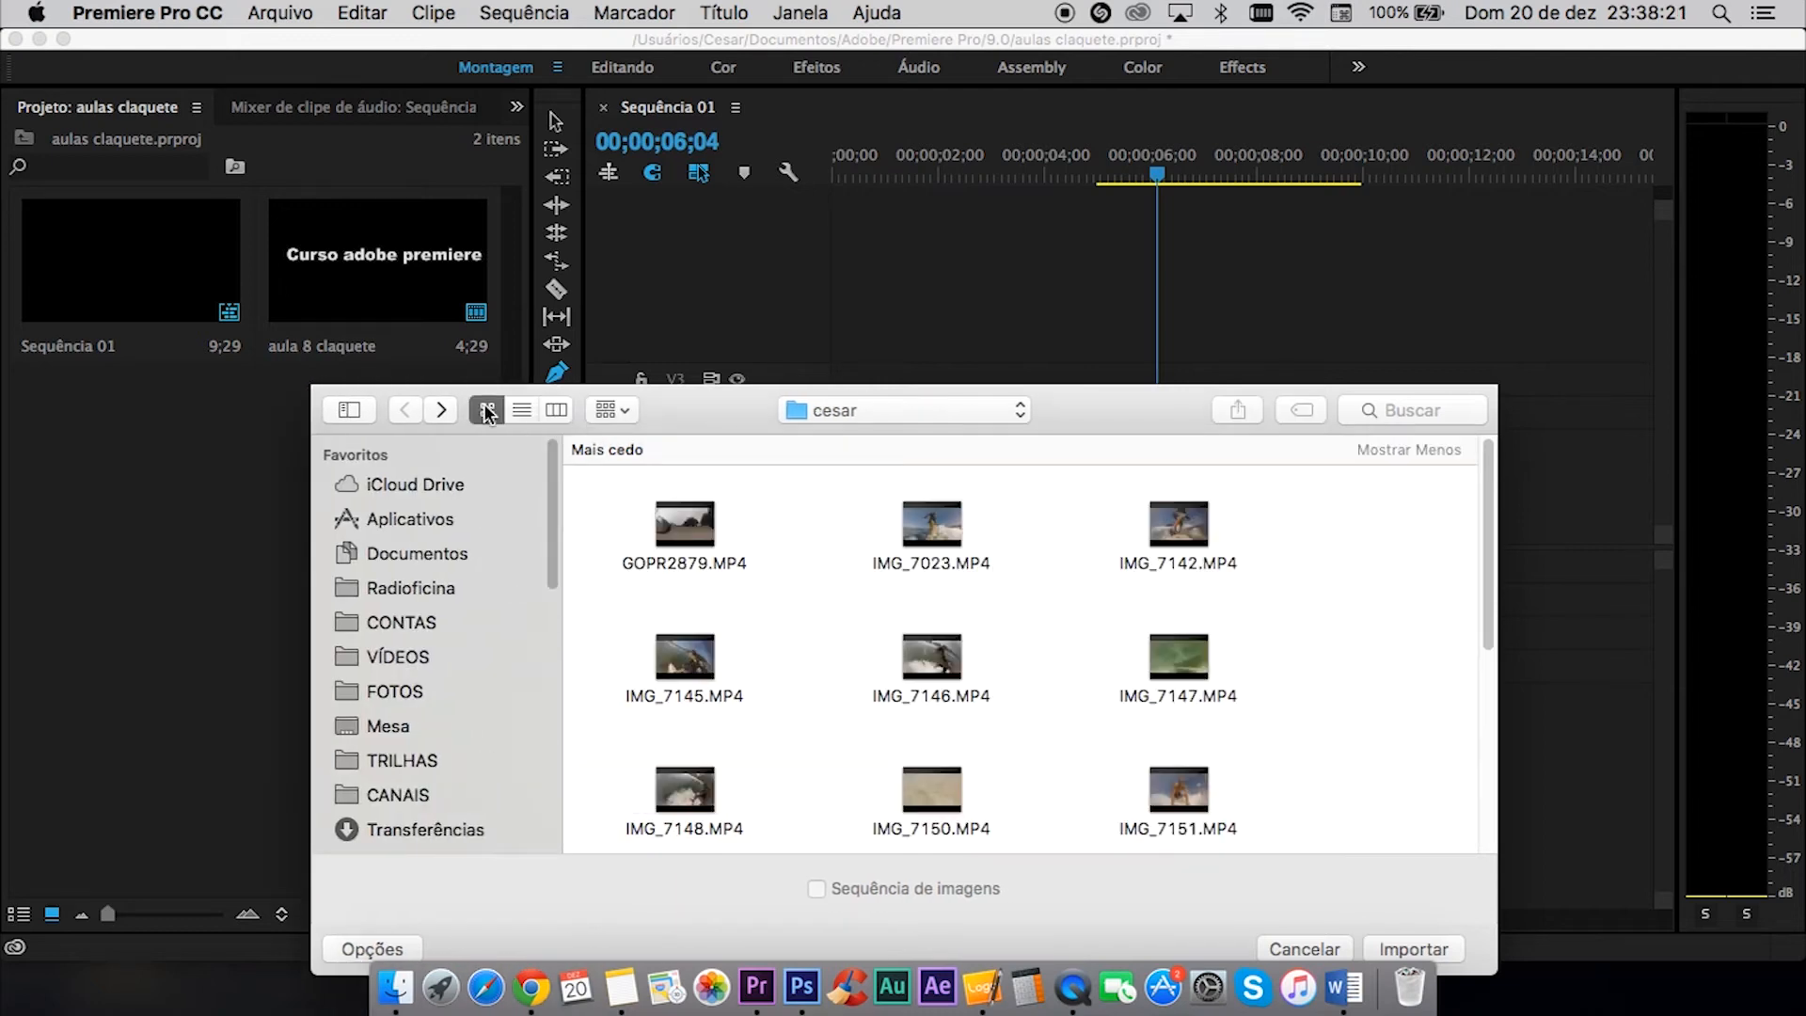
- Import the "Blitzen Trapper - Black River Killer" MP3 from the TRILHA folder inside "Sem Destino 1 - Surf"
click(831, 414)
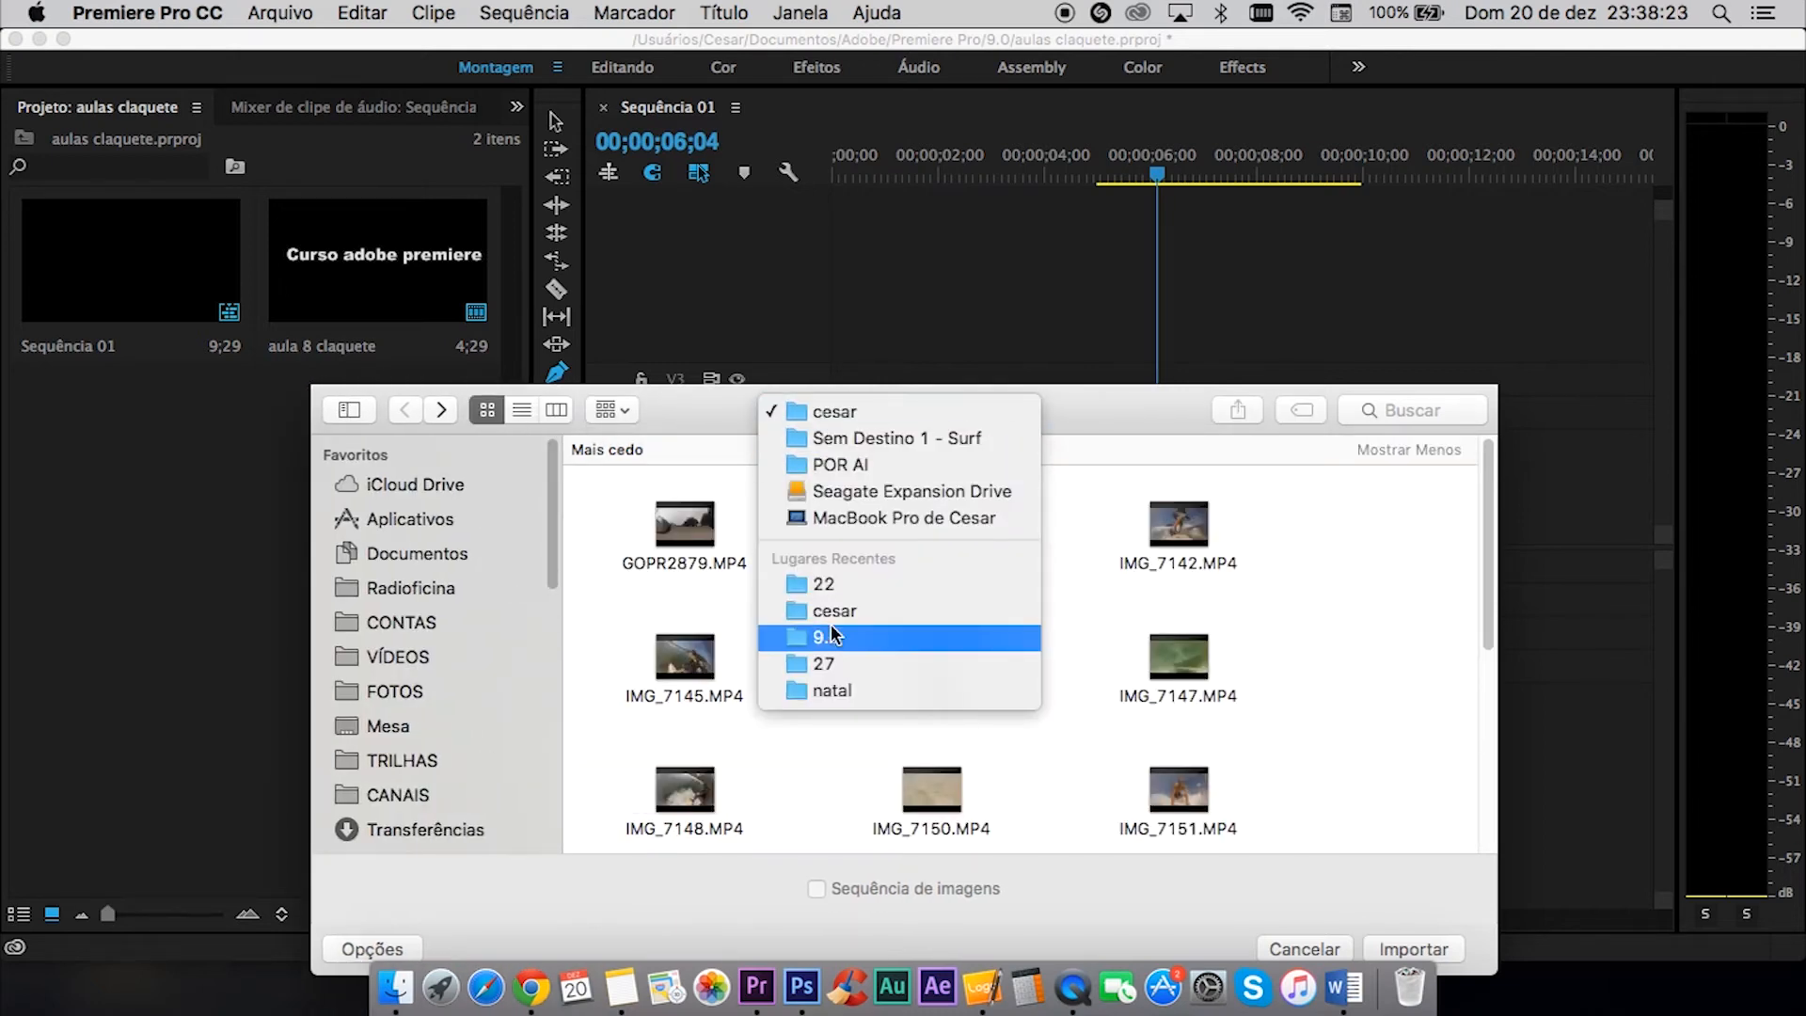
click(851, 438)
scroll(1021, 679, down, 10)
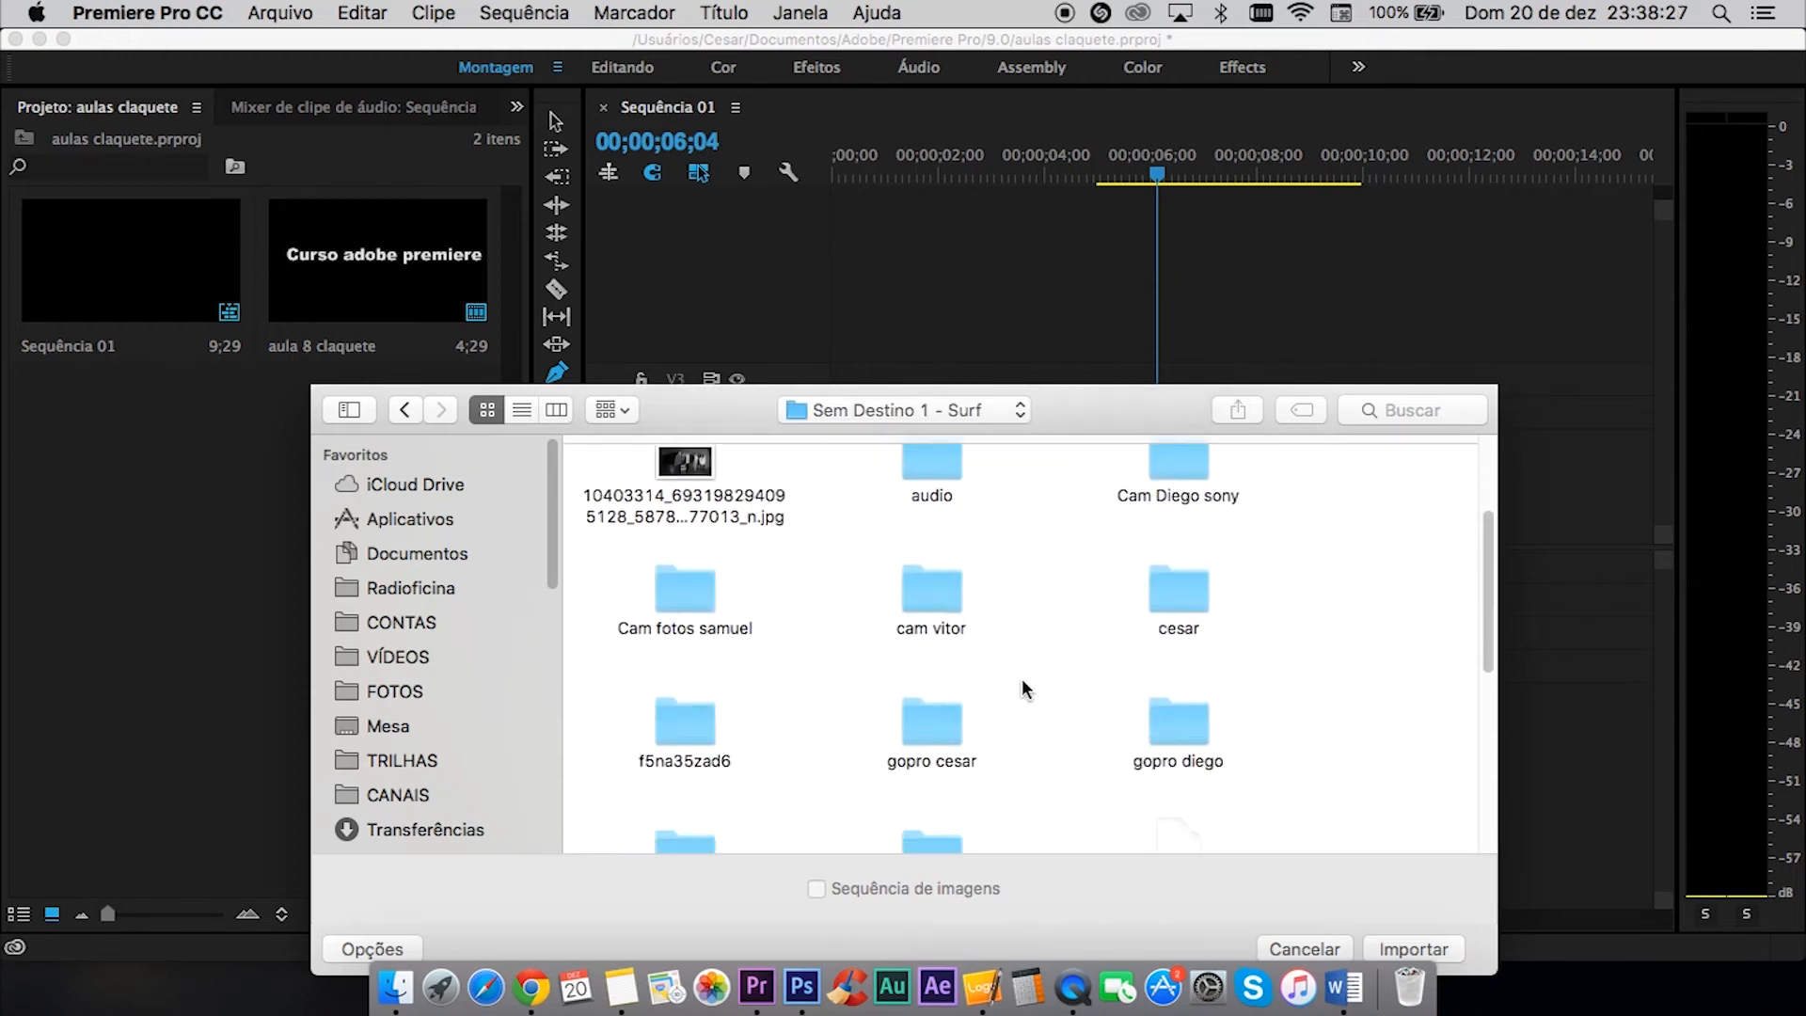
scroll(1021, 679, up, 3)
click(692, 843)
double_click(691, 843)
click(674, 520)
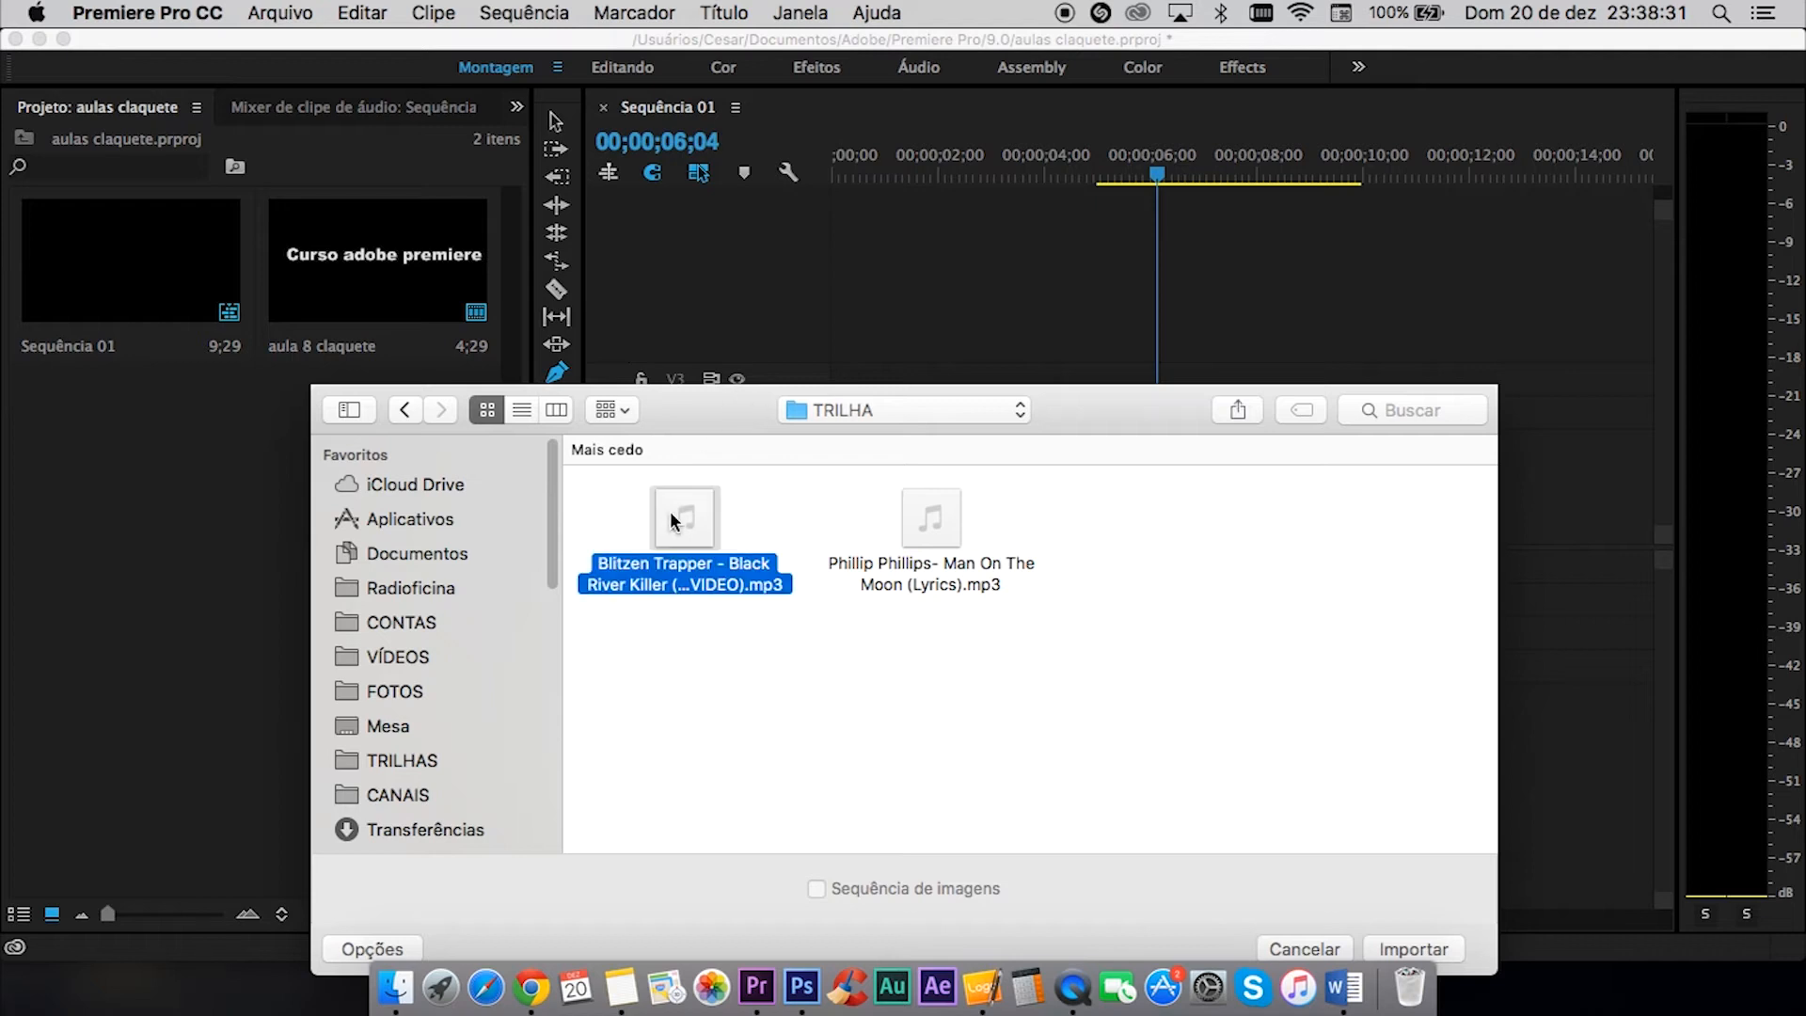
click(1396, 944)
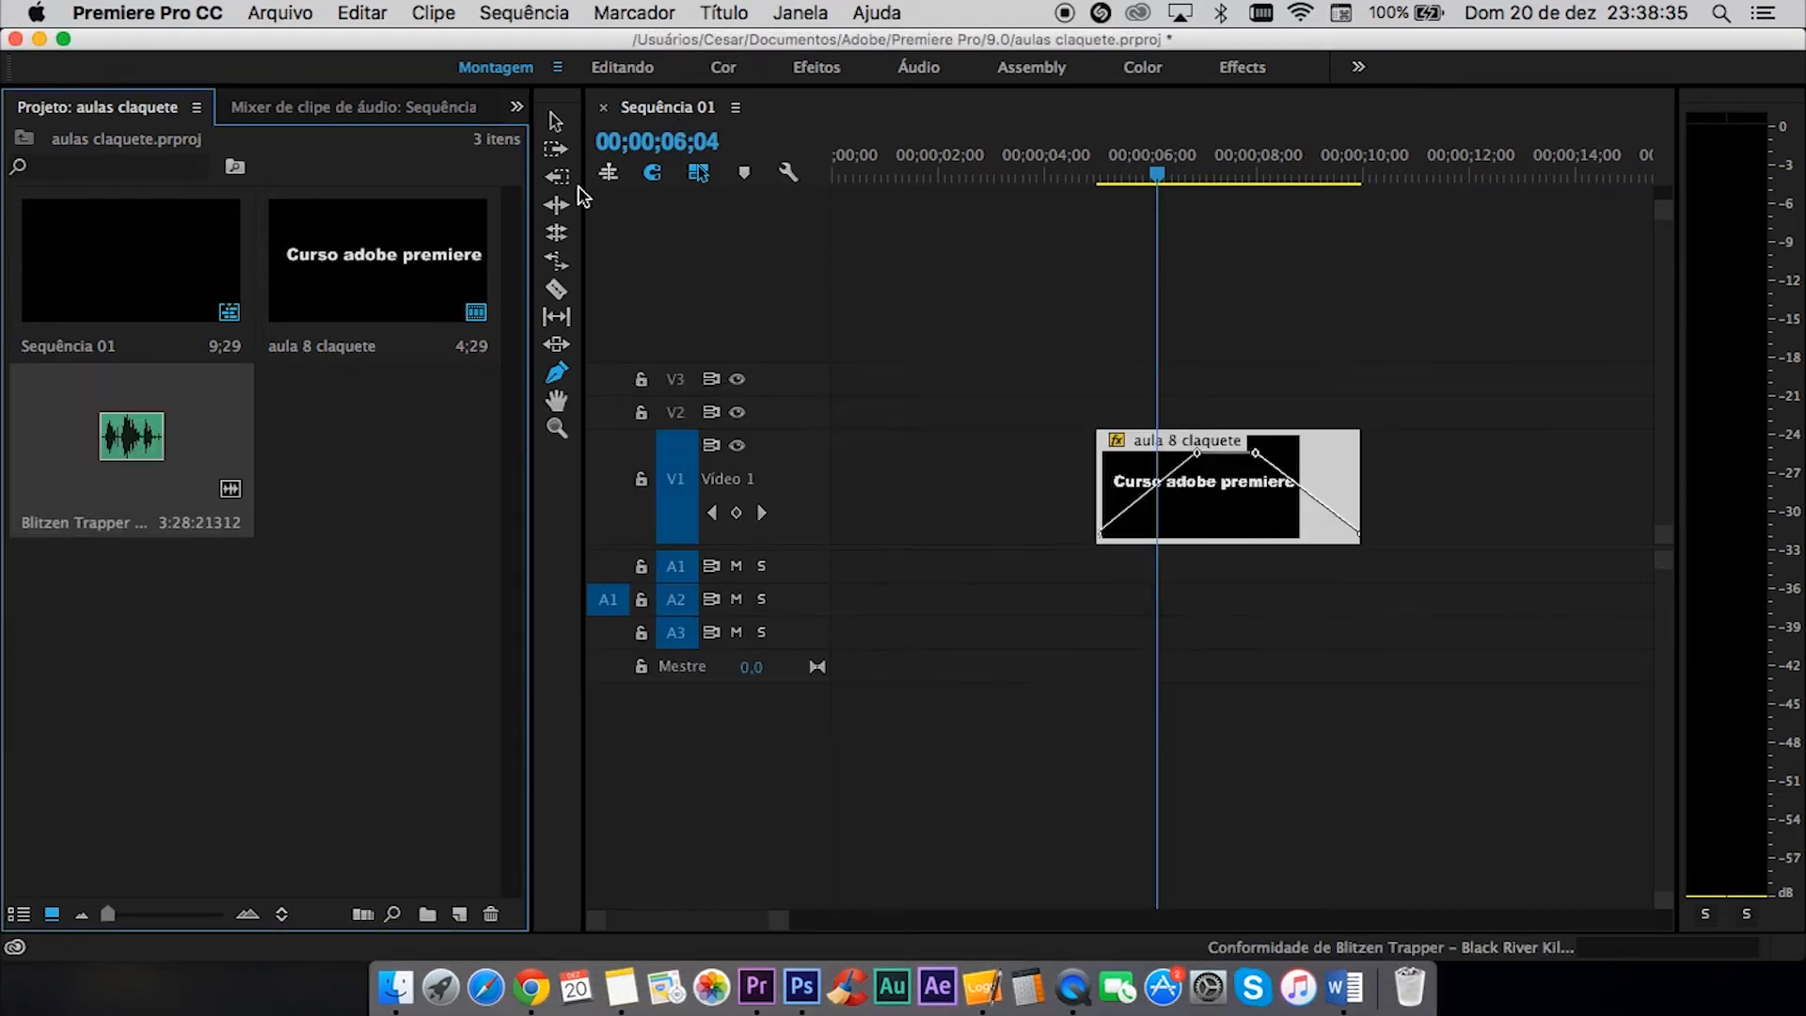
- Place the Blitzen Trapper music on track A1 starting at about 3.5 seconds, and enlarge the track to show the waveform
click(246, 590)
drag(156, 446, 1019, 602)
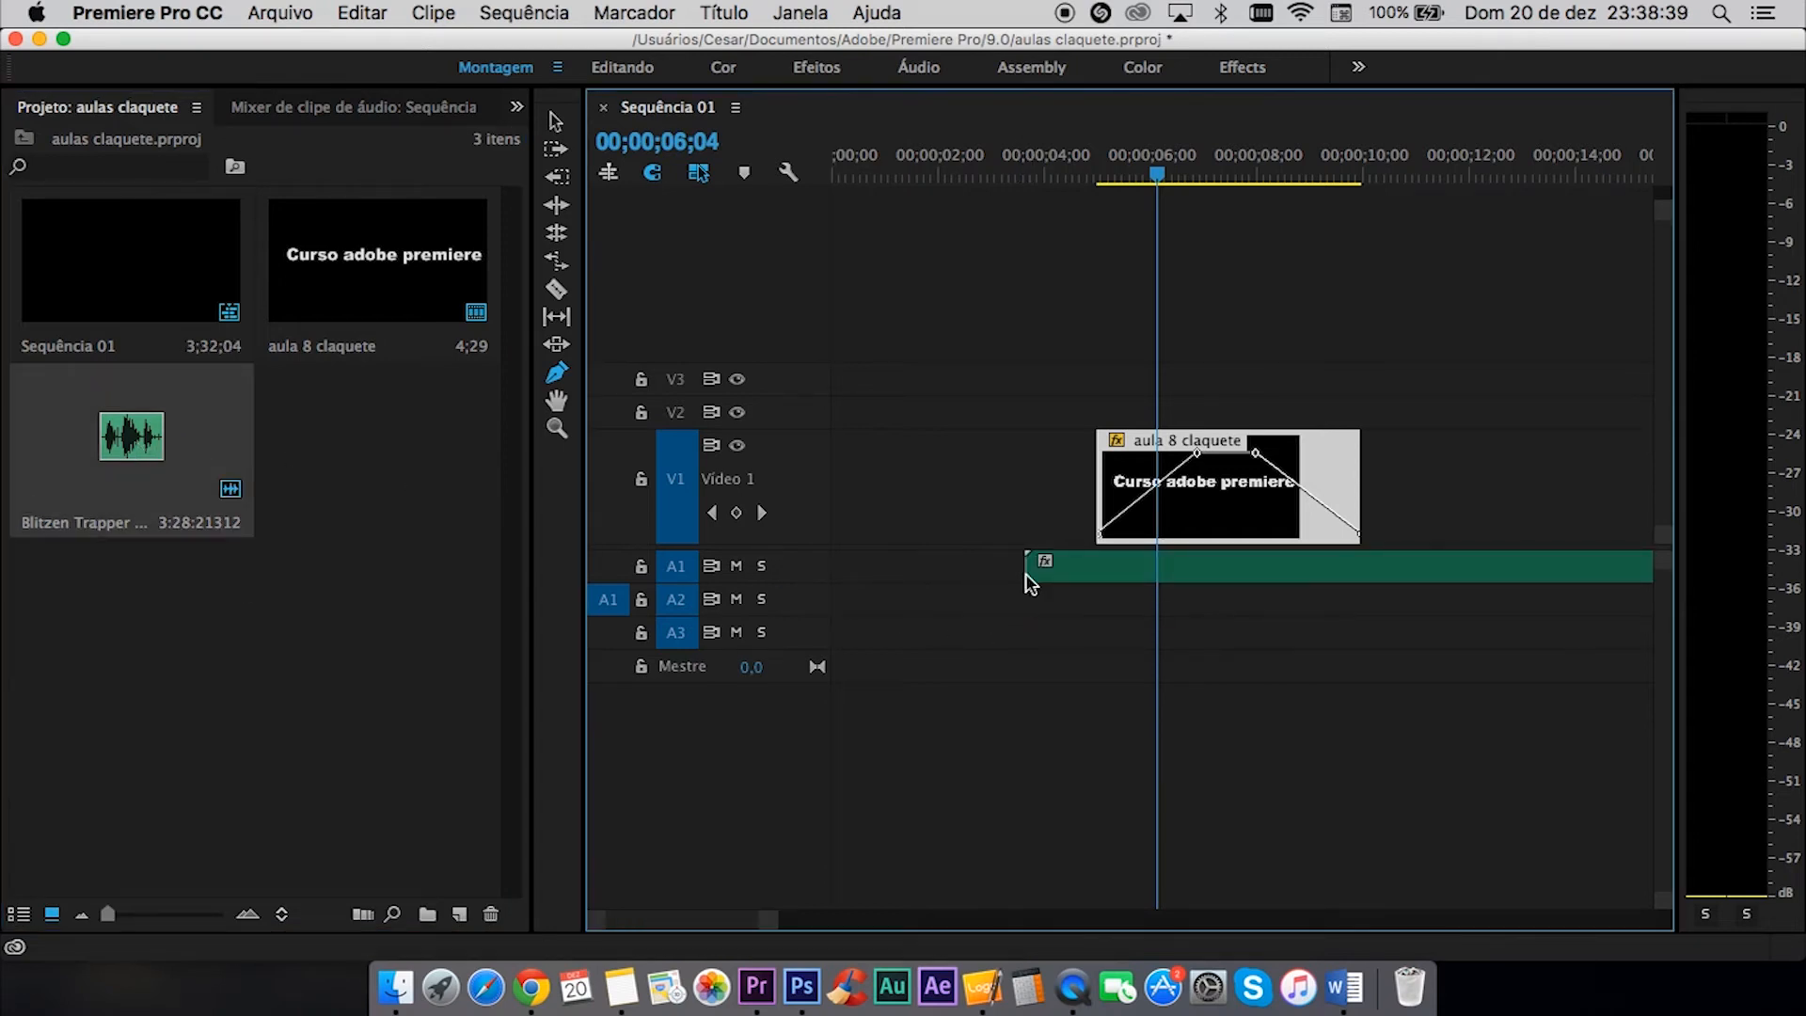
drag(772, 652, 763, 733)
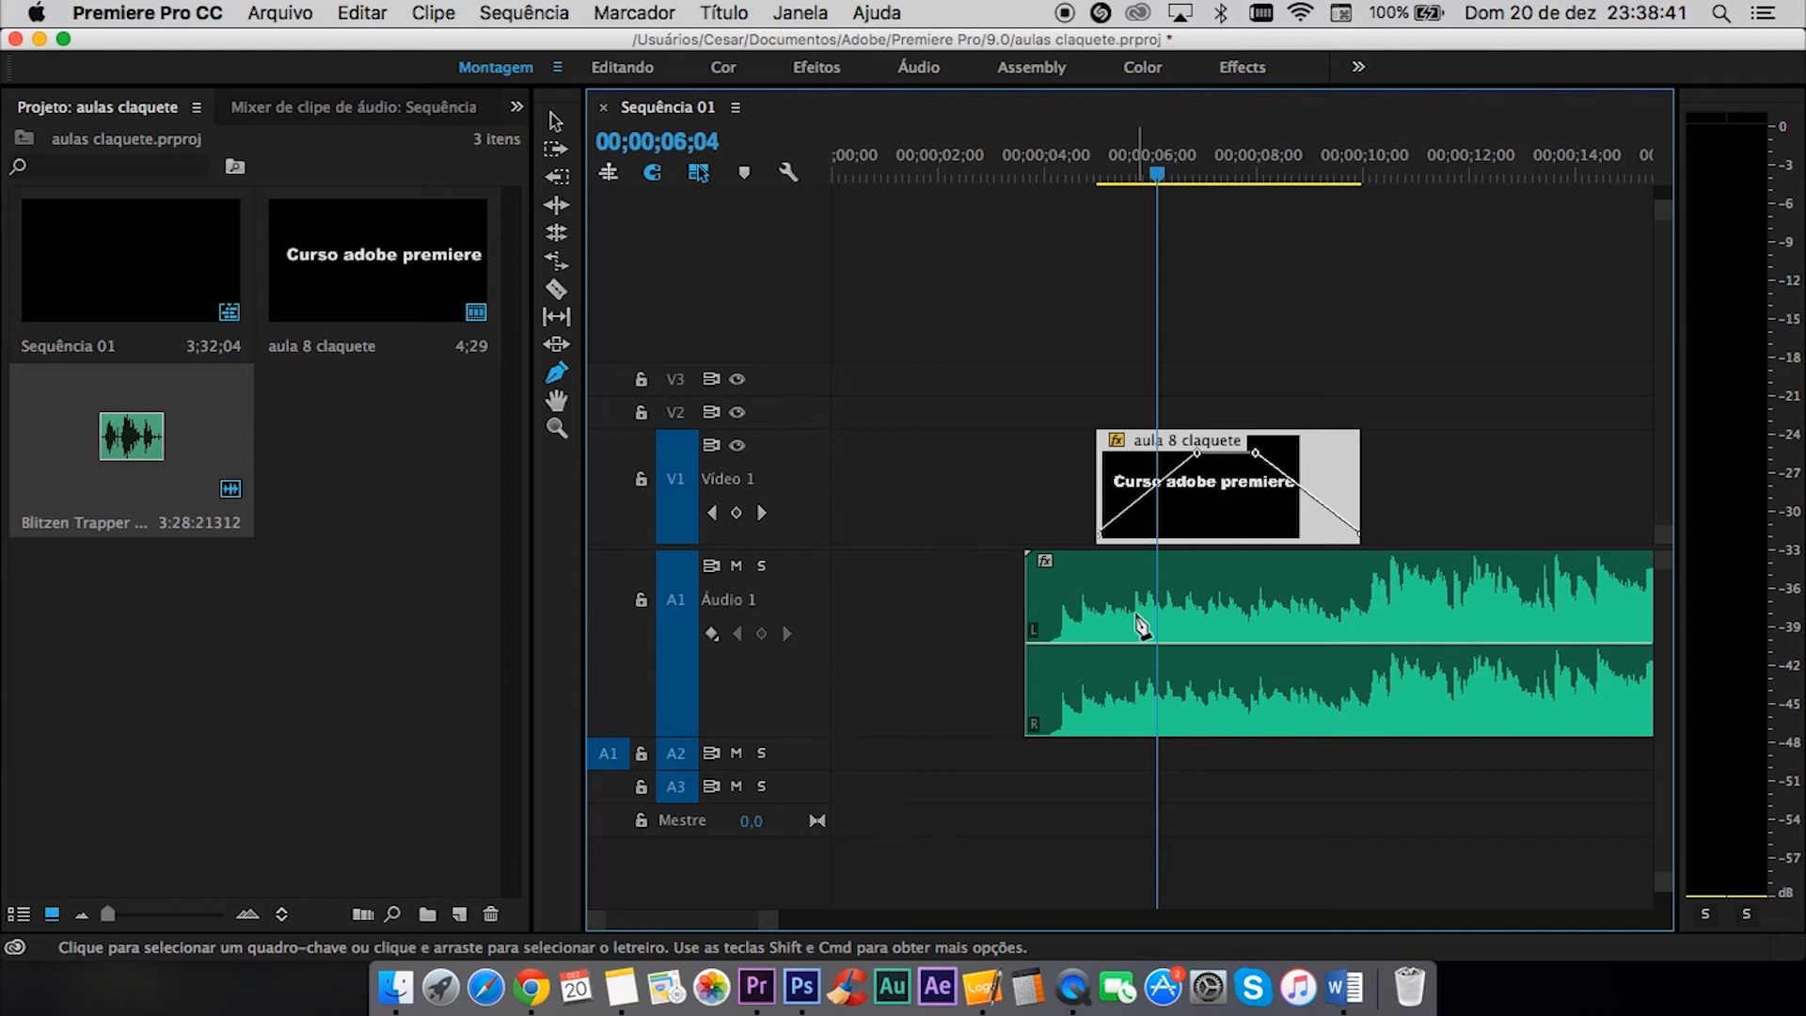
- Add volume keyframes with the Pen tool to fade the music in from the clip's start to about 6.5 seconds
click(1102, 647)
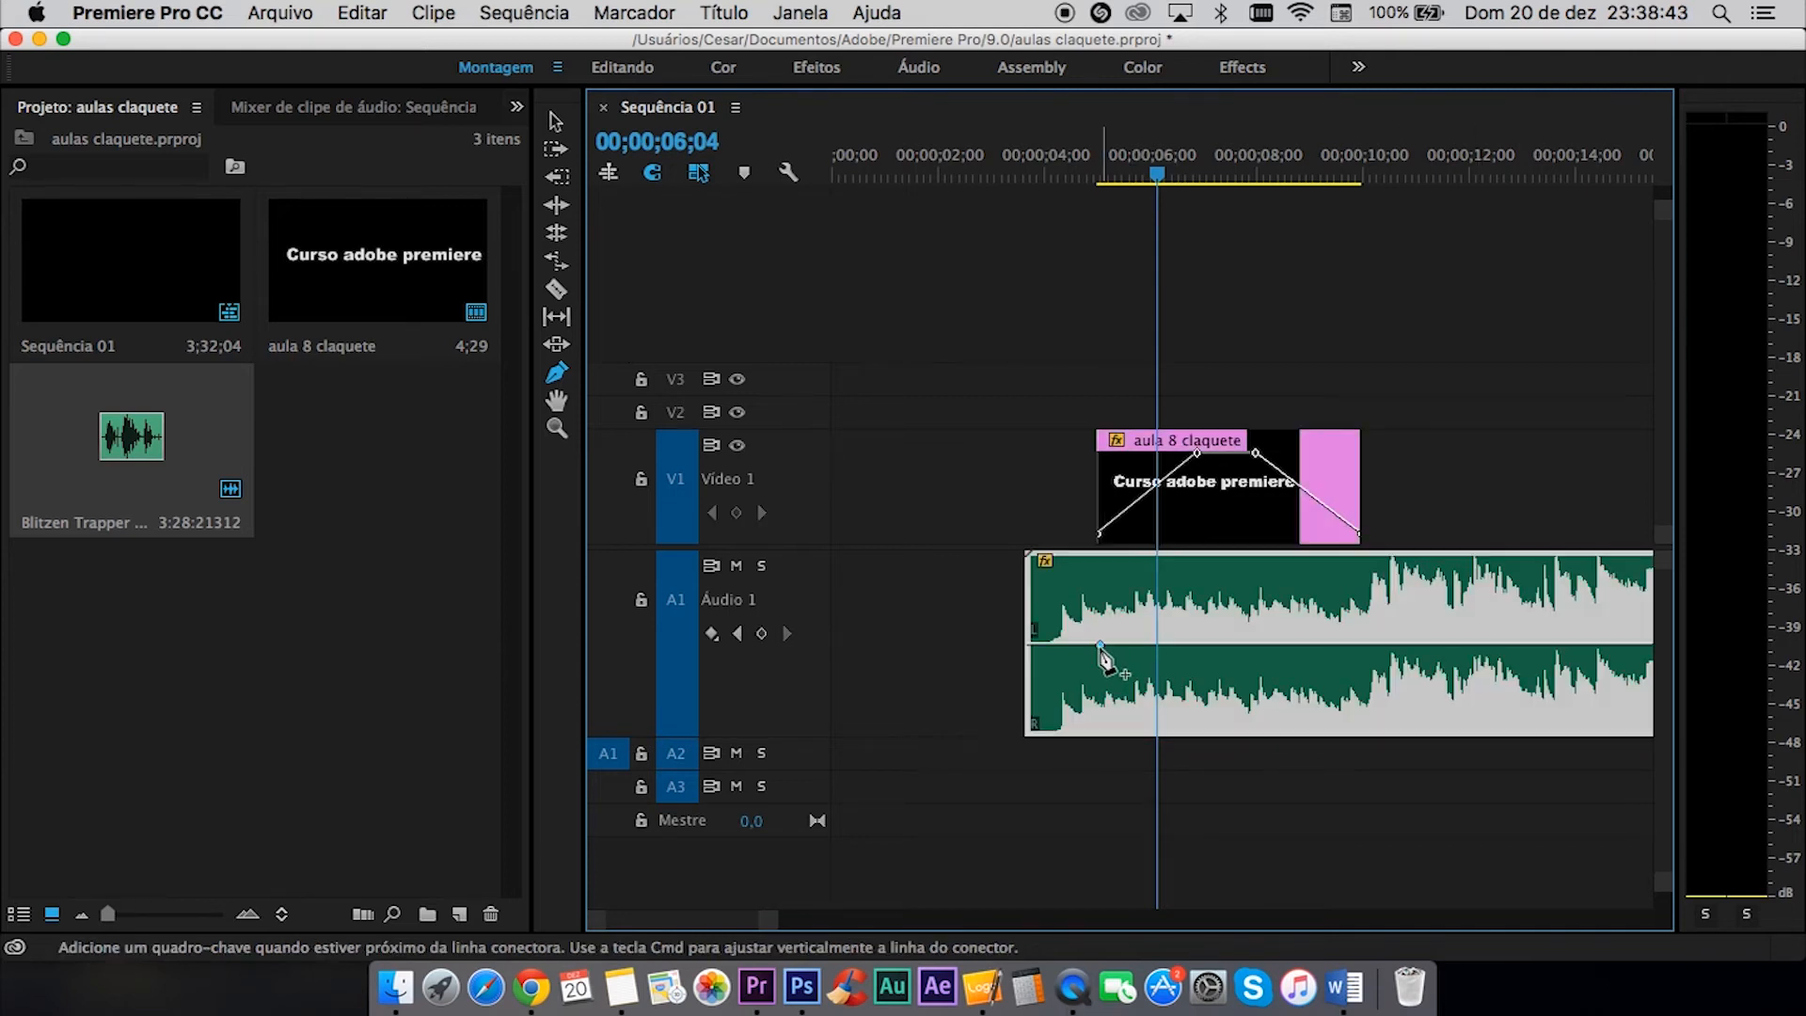
click(1080, 646)
drag(1081, 646, 1028, 725)
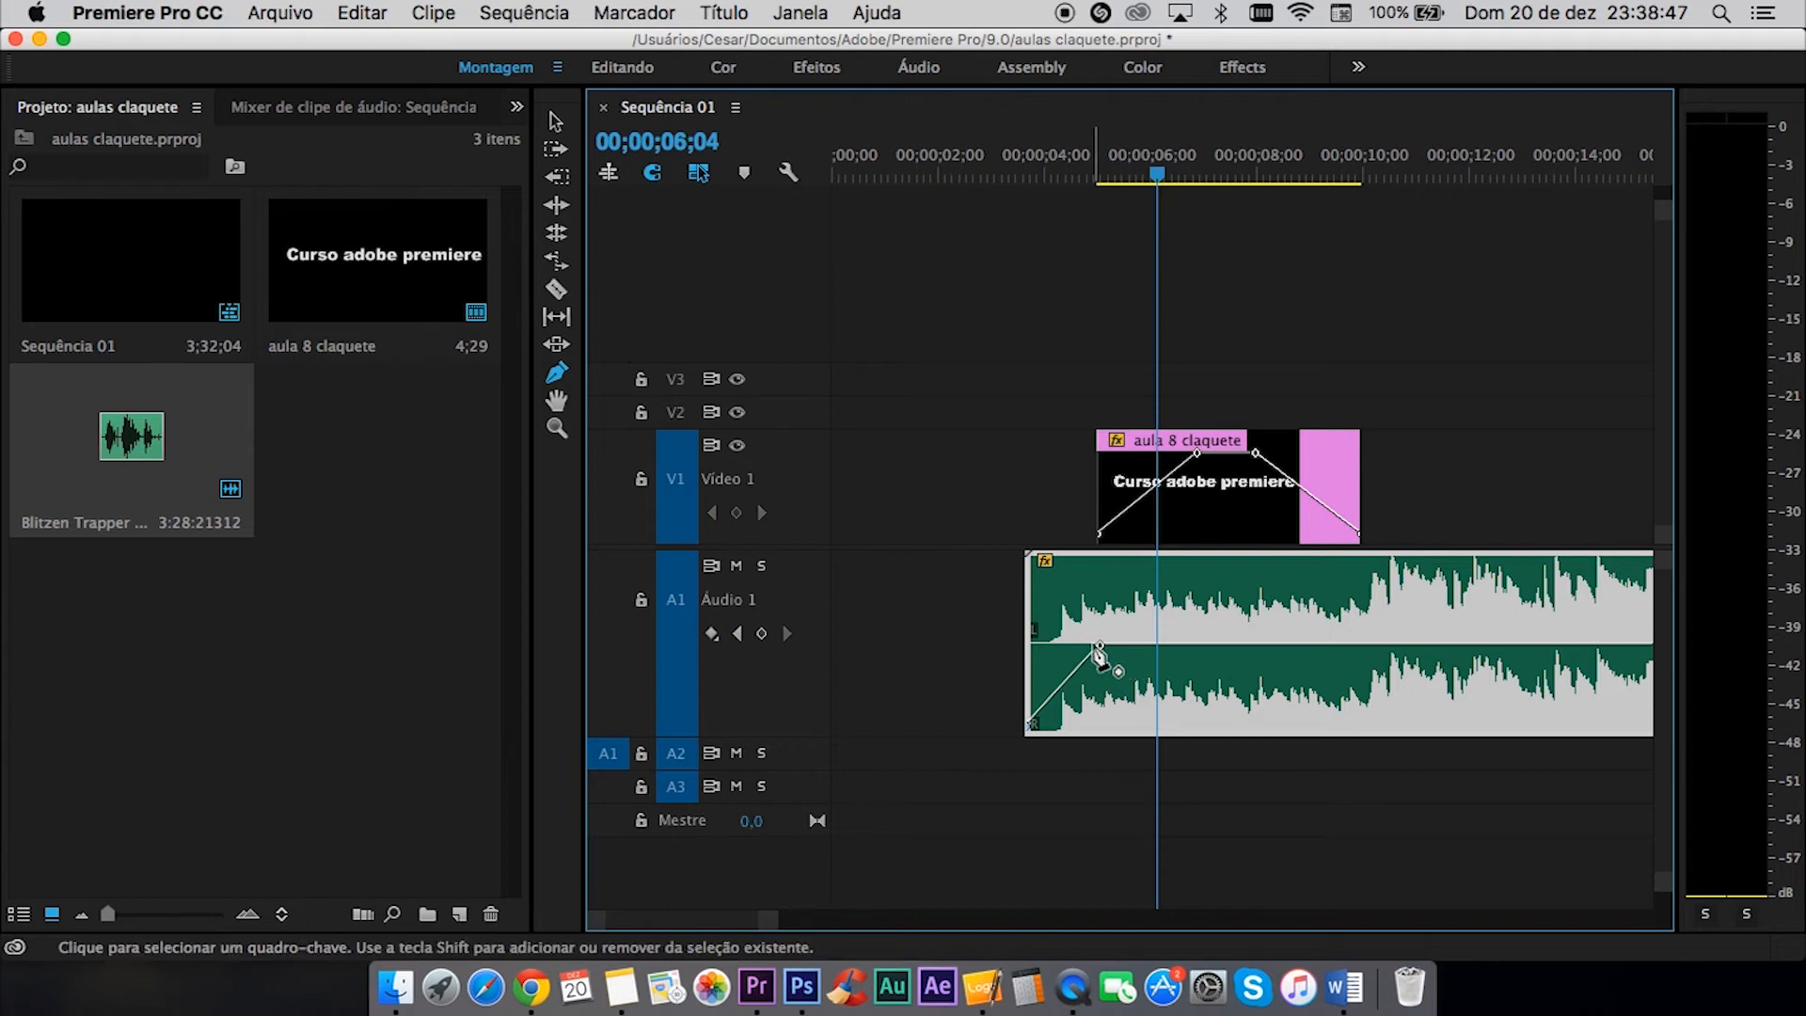
drag(1100, 649, 1182, 649)
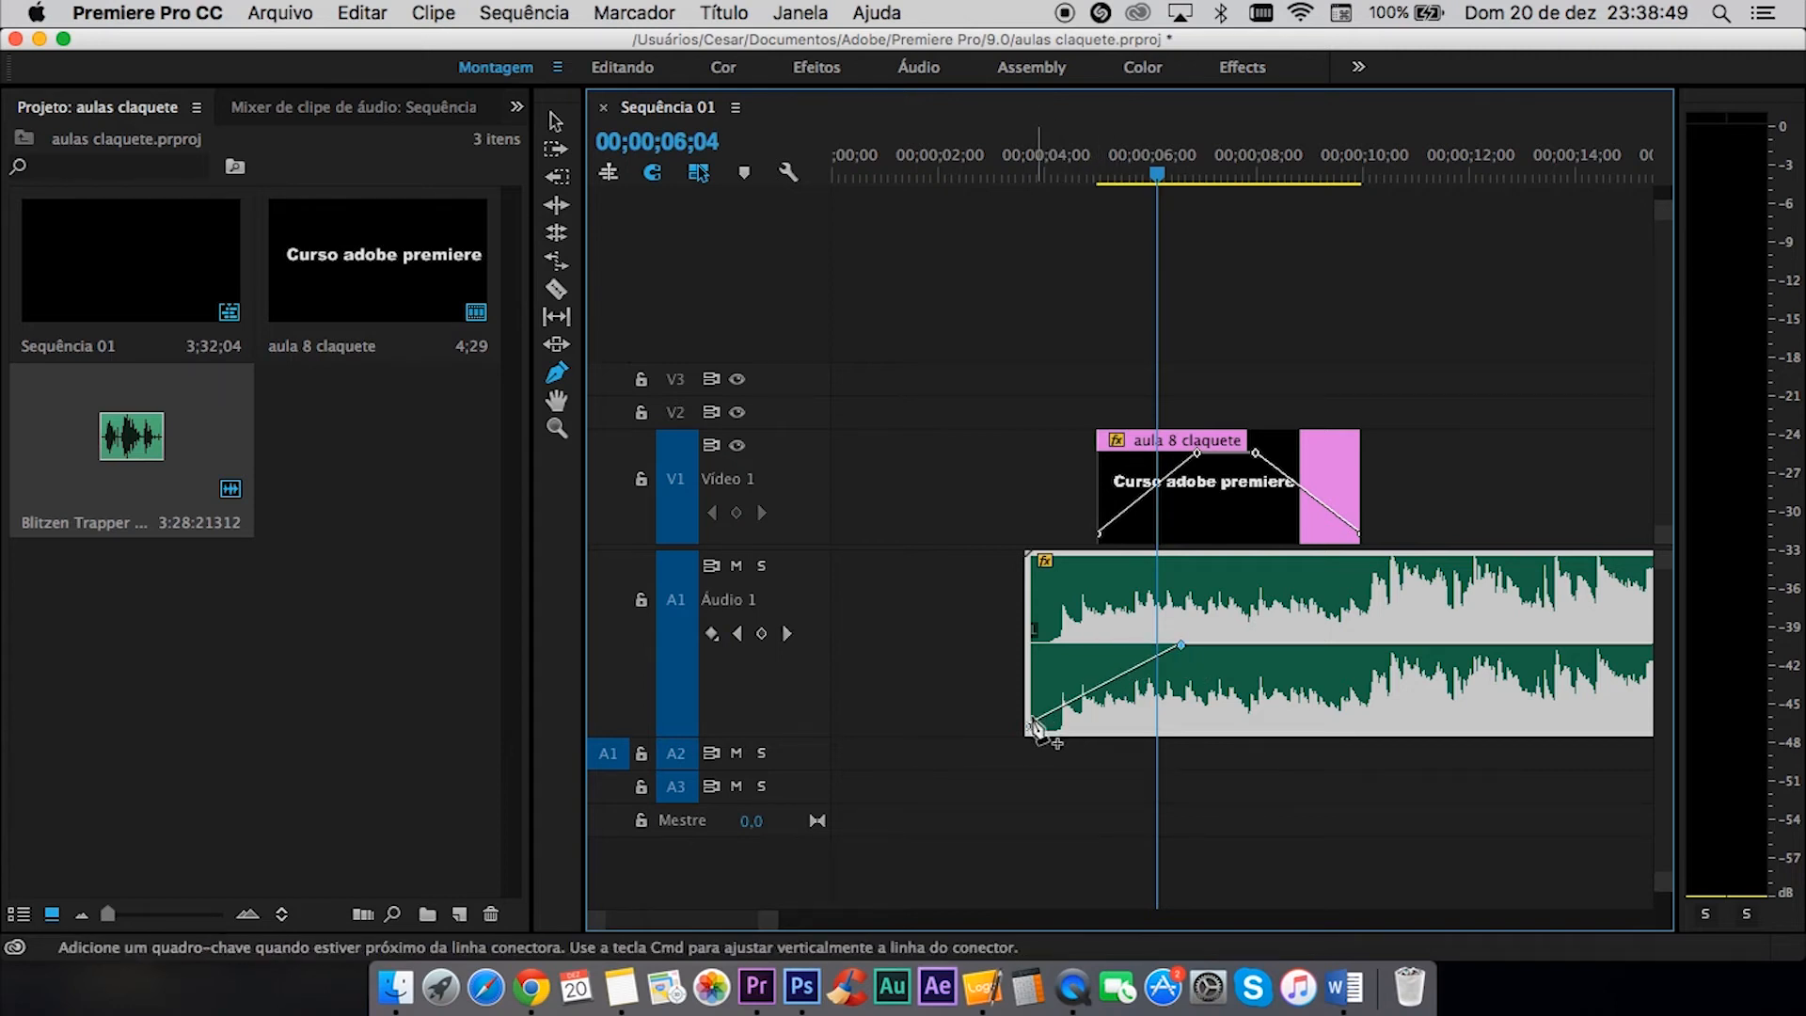
- Play the sequence from just before the music starts to hear the fade-in
click(1037, 157)
key(space)
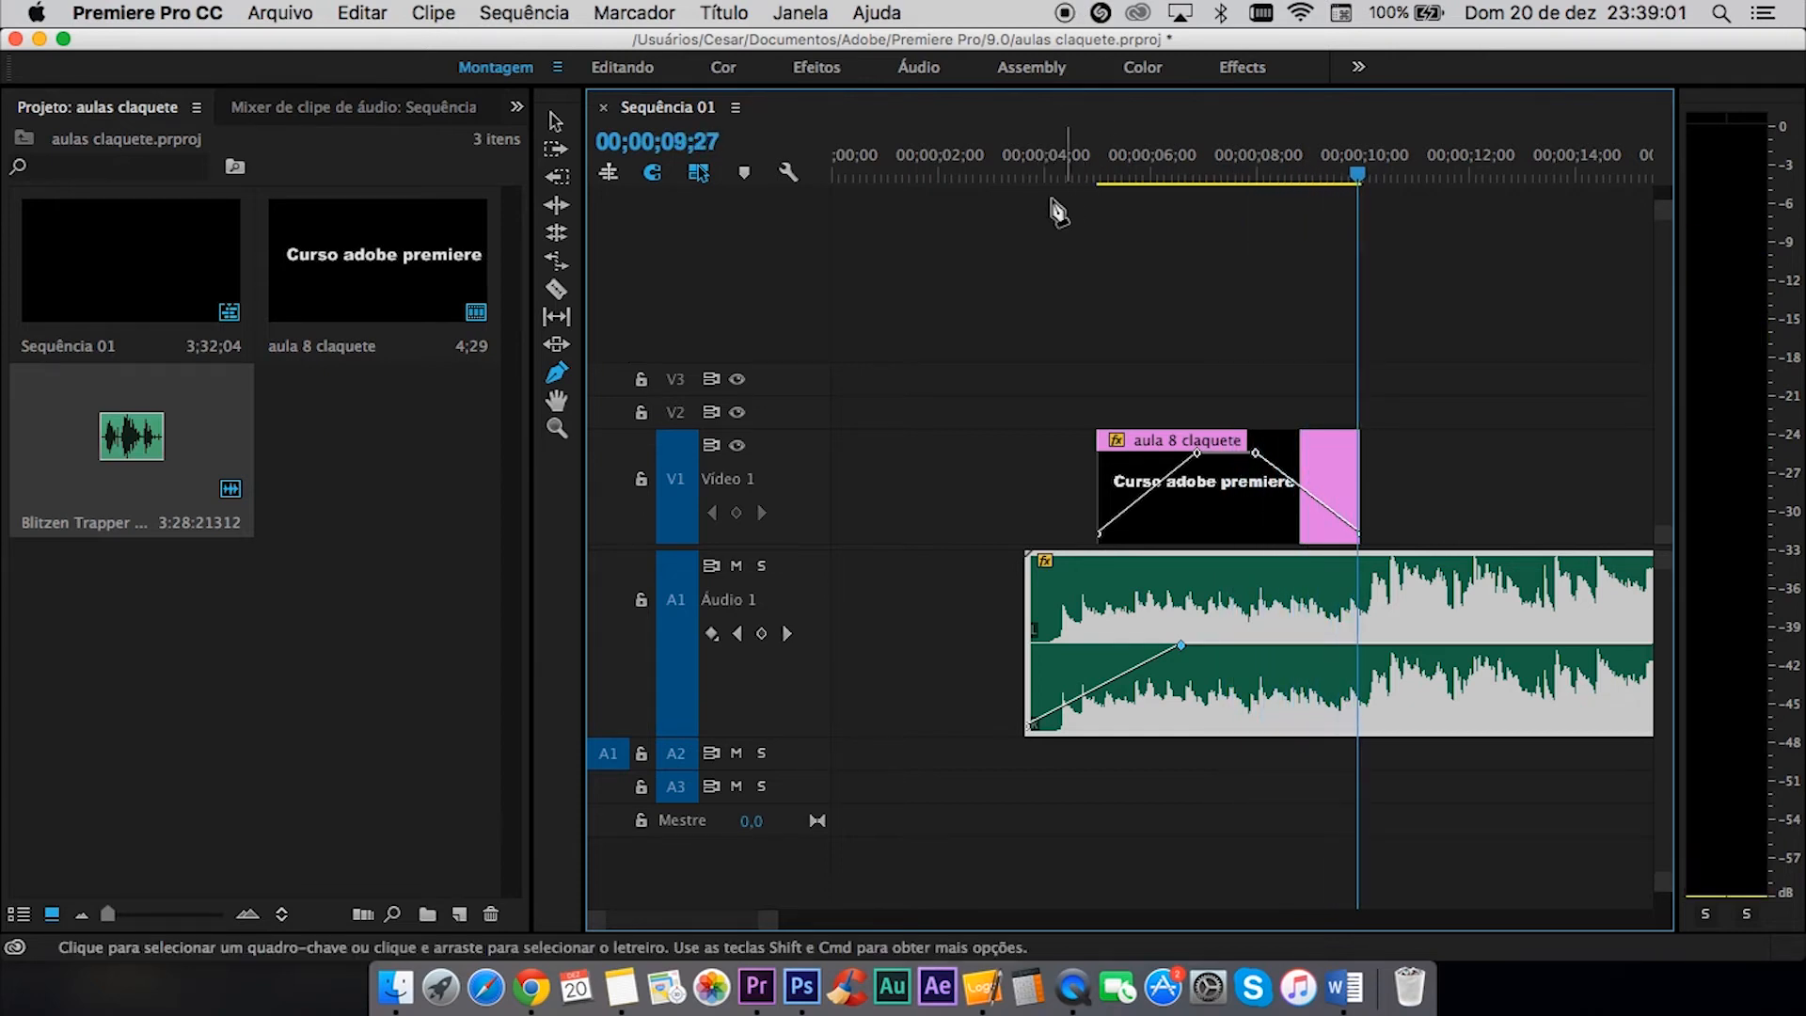
click(1022, 183)
key(space)
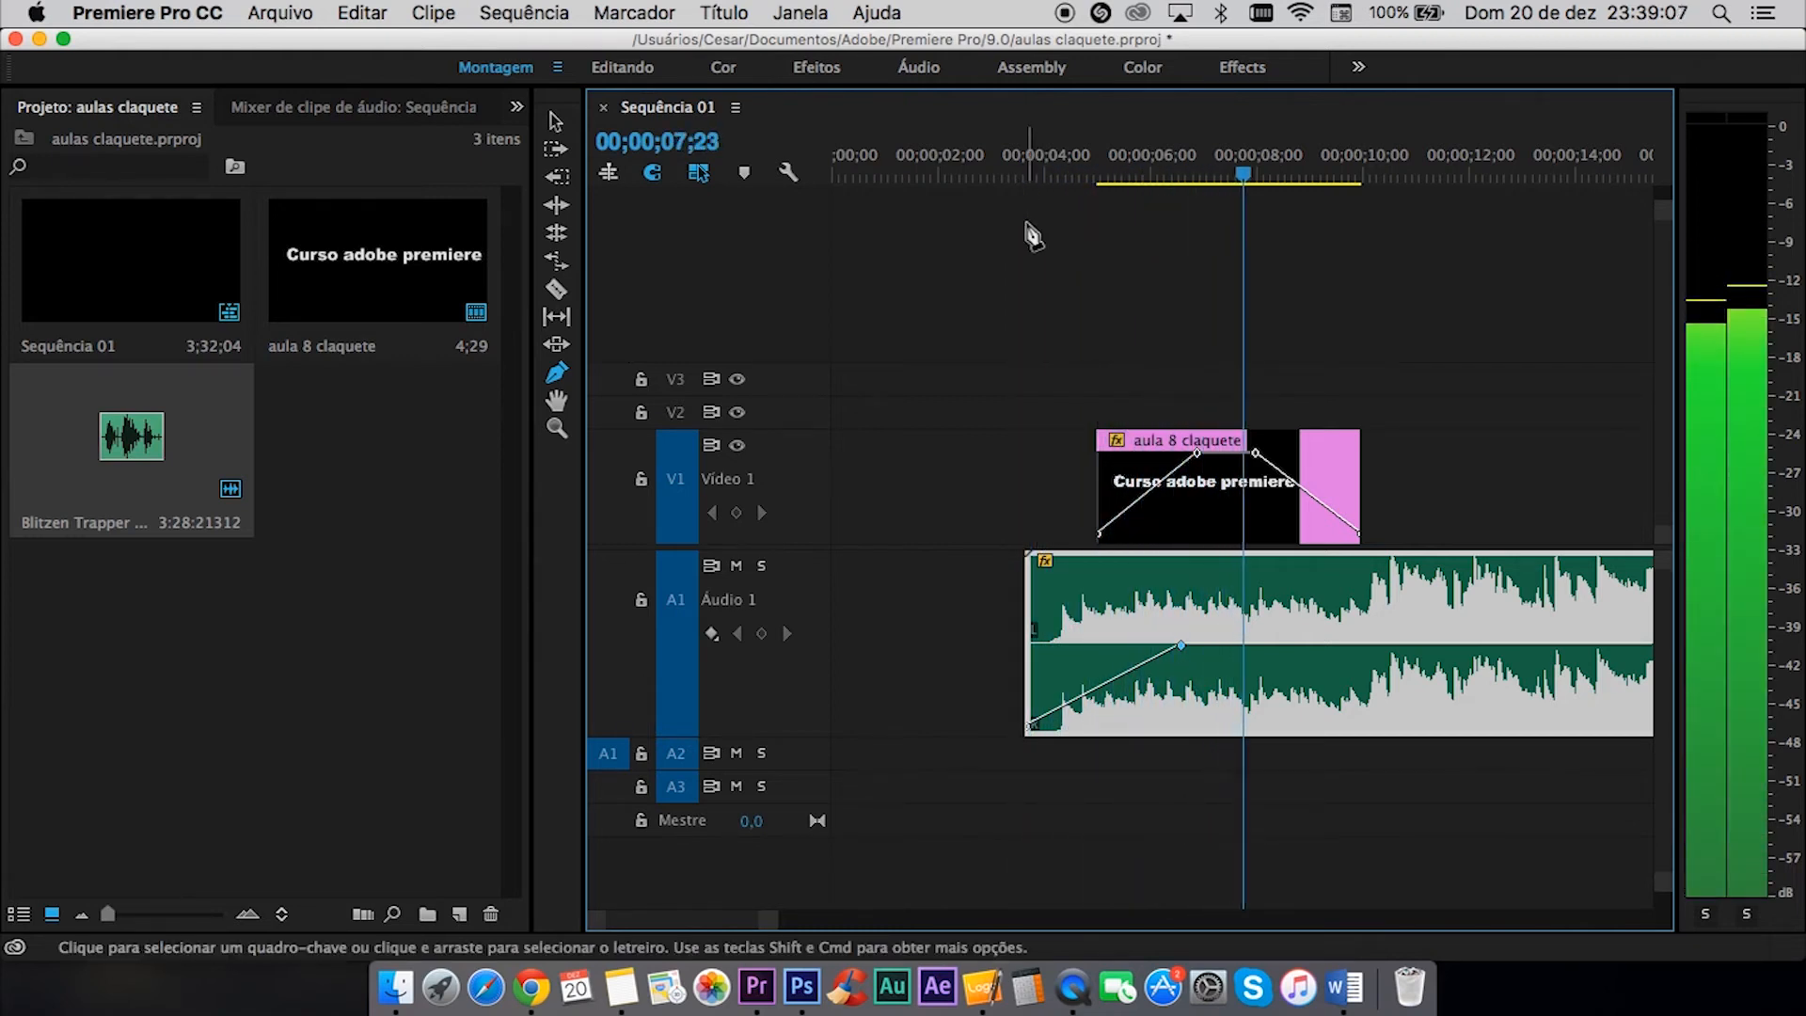
key(space)
- Extend the music's fade-in to about 13 seconds and play it from 00;00;03;22
drag(1182, 645, 1525, 645)
click(1031, 174)
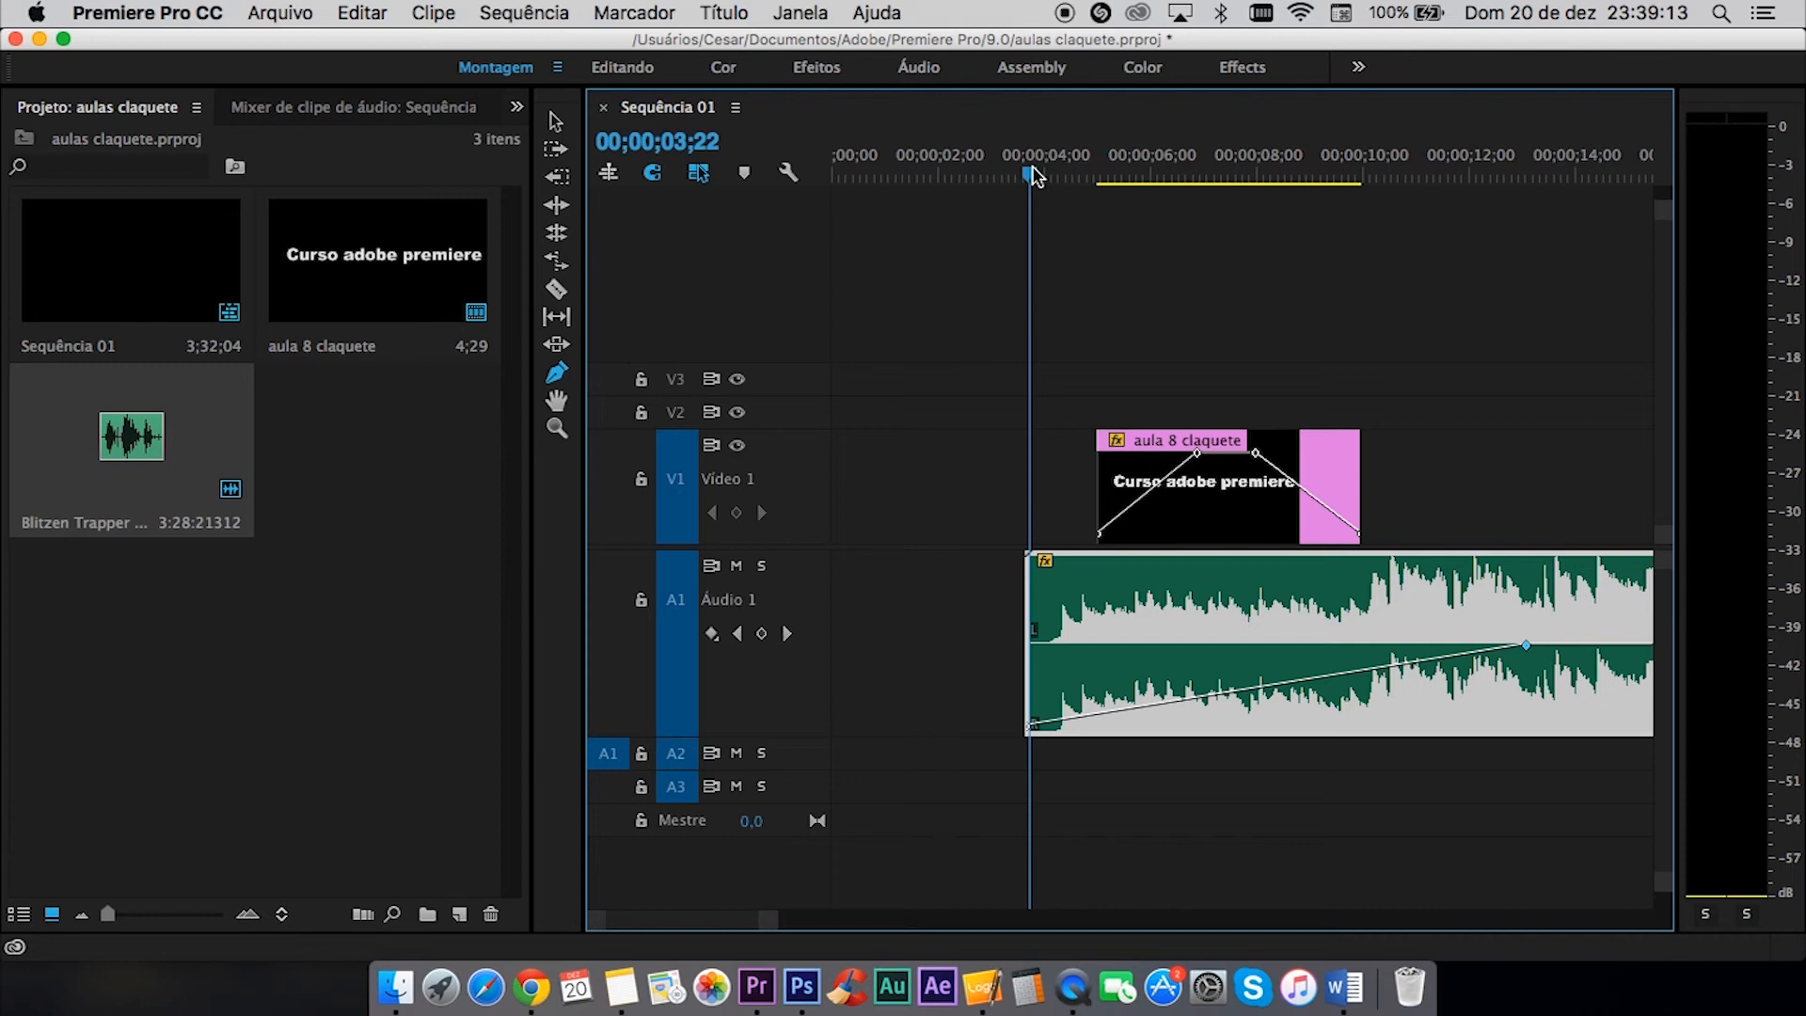
key(space)
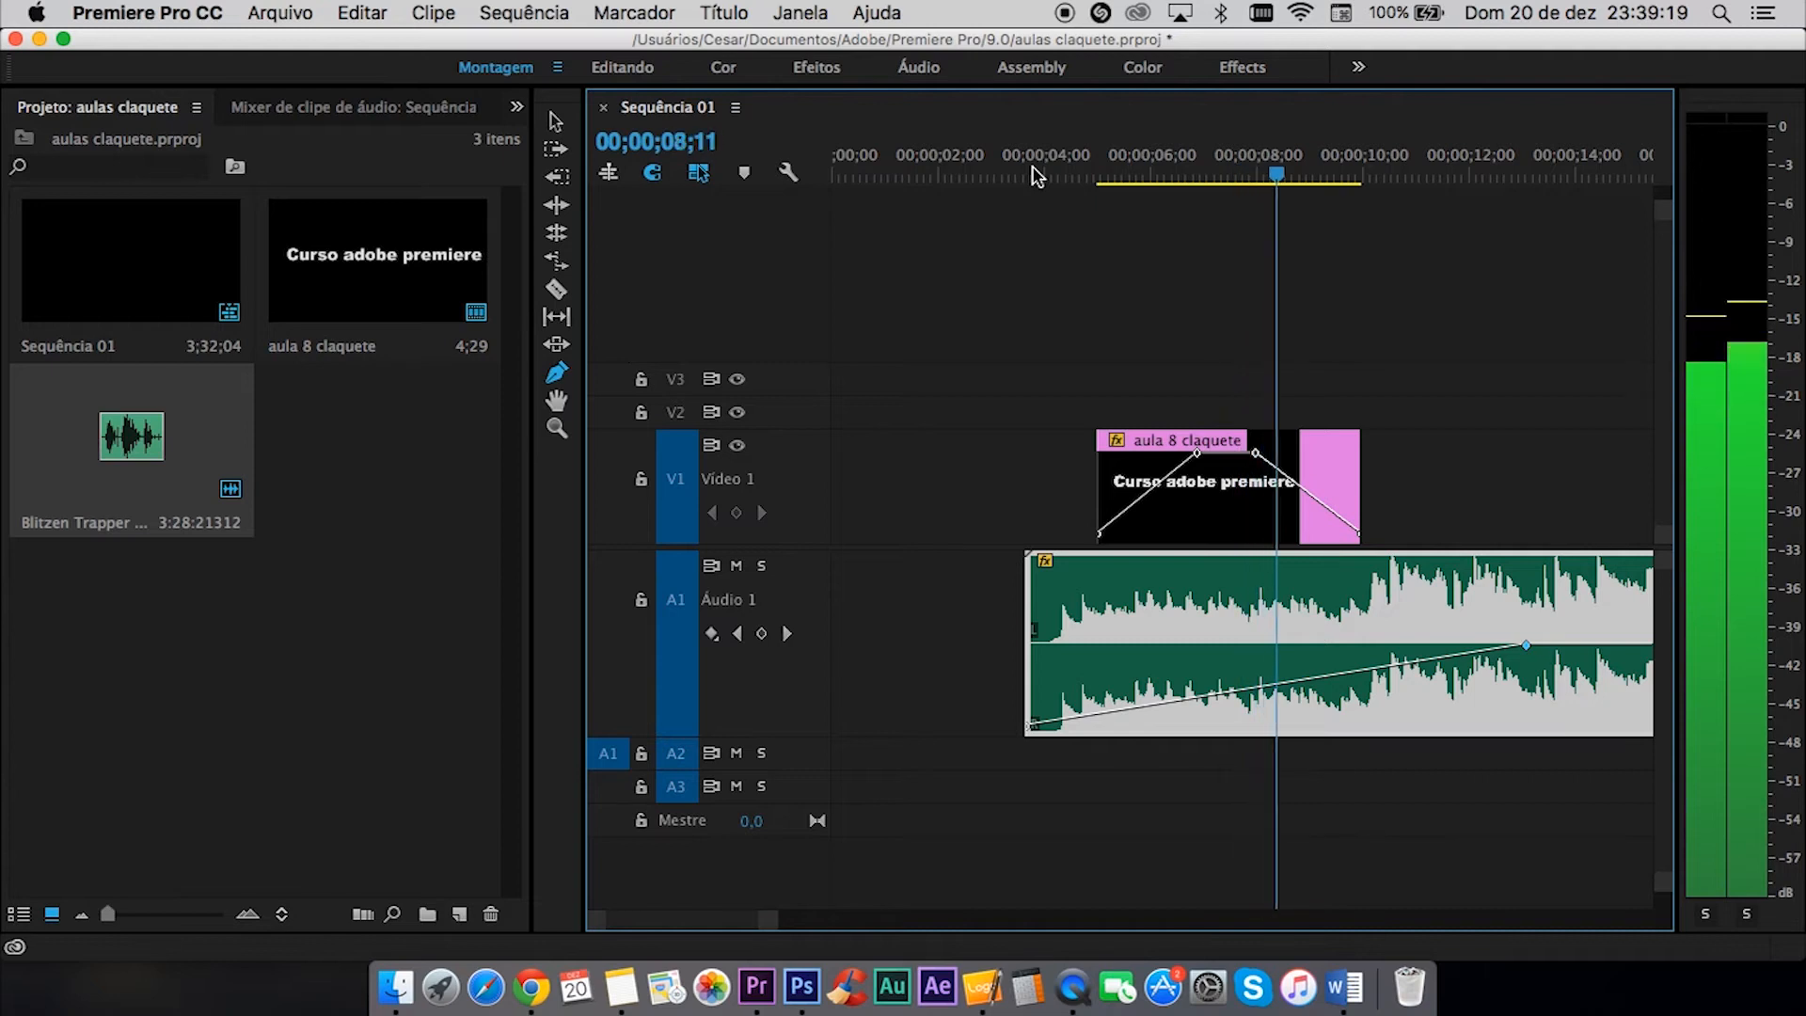
key(space)
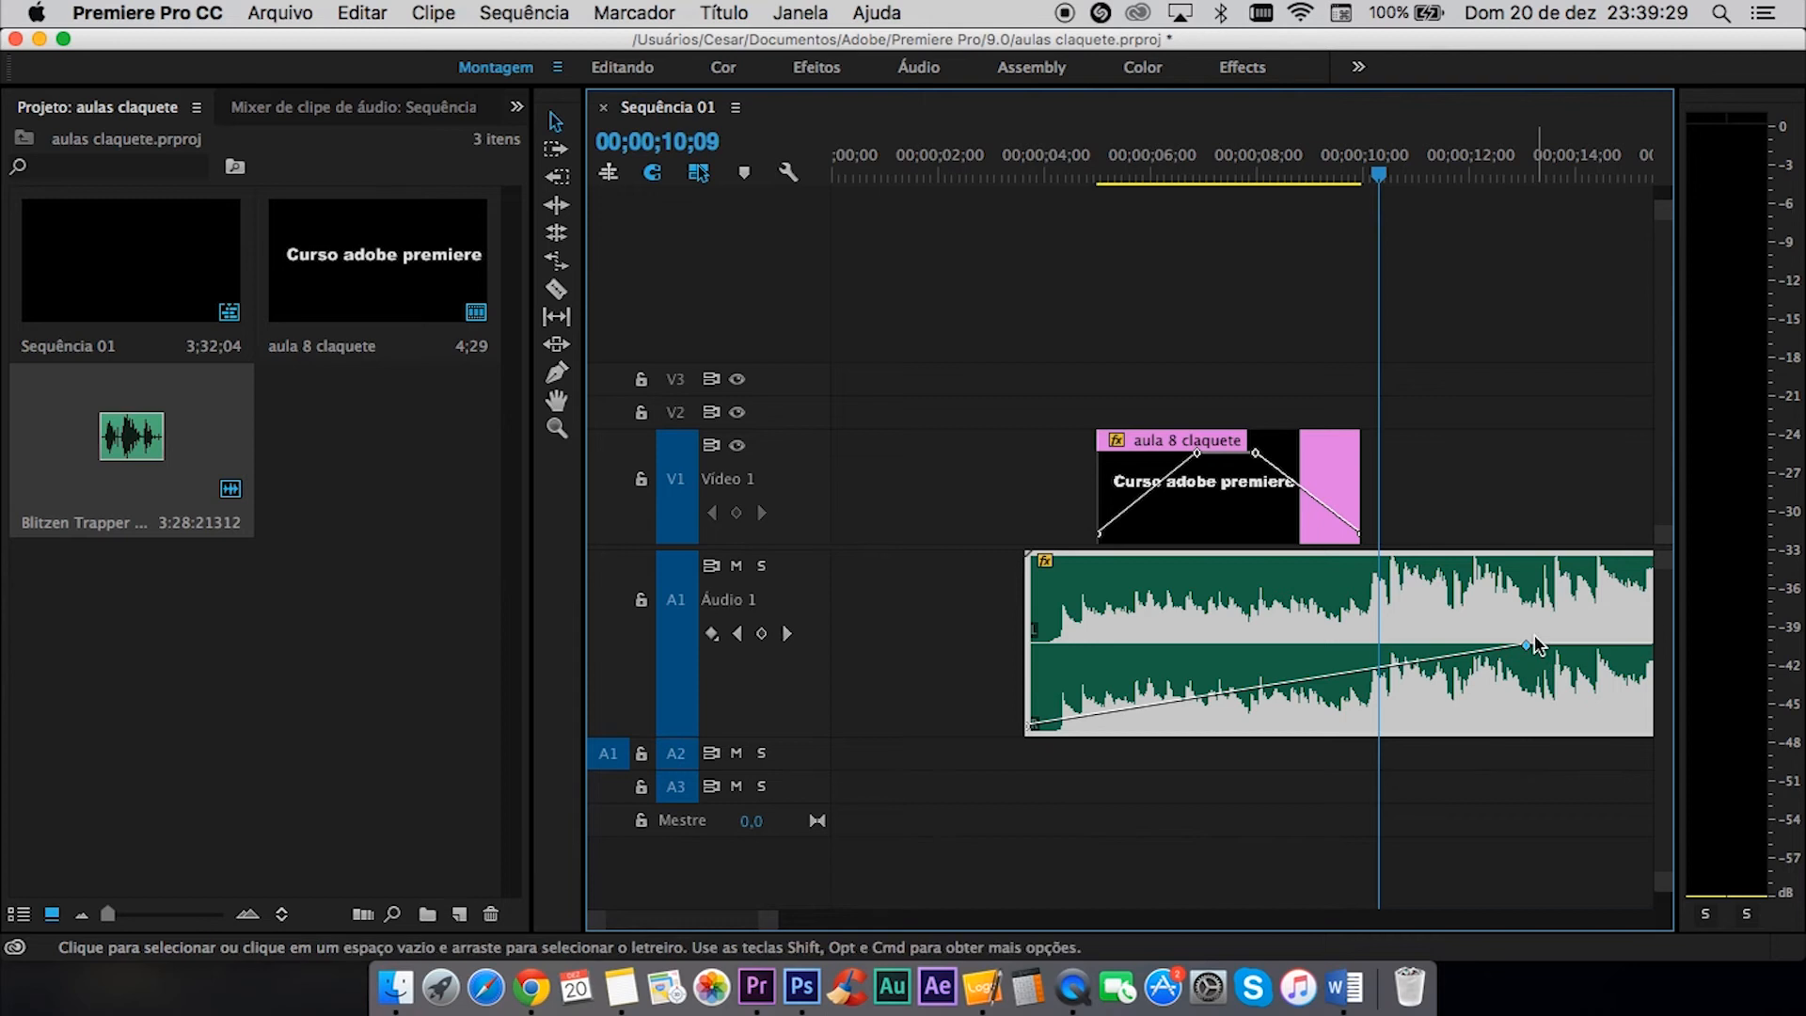
- End the music's fade-in at about 4.6 seconds and add a fade-out from about 9.5 seconds to 00;00;10;09
drag(1527, 645, 1076, 644)
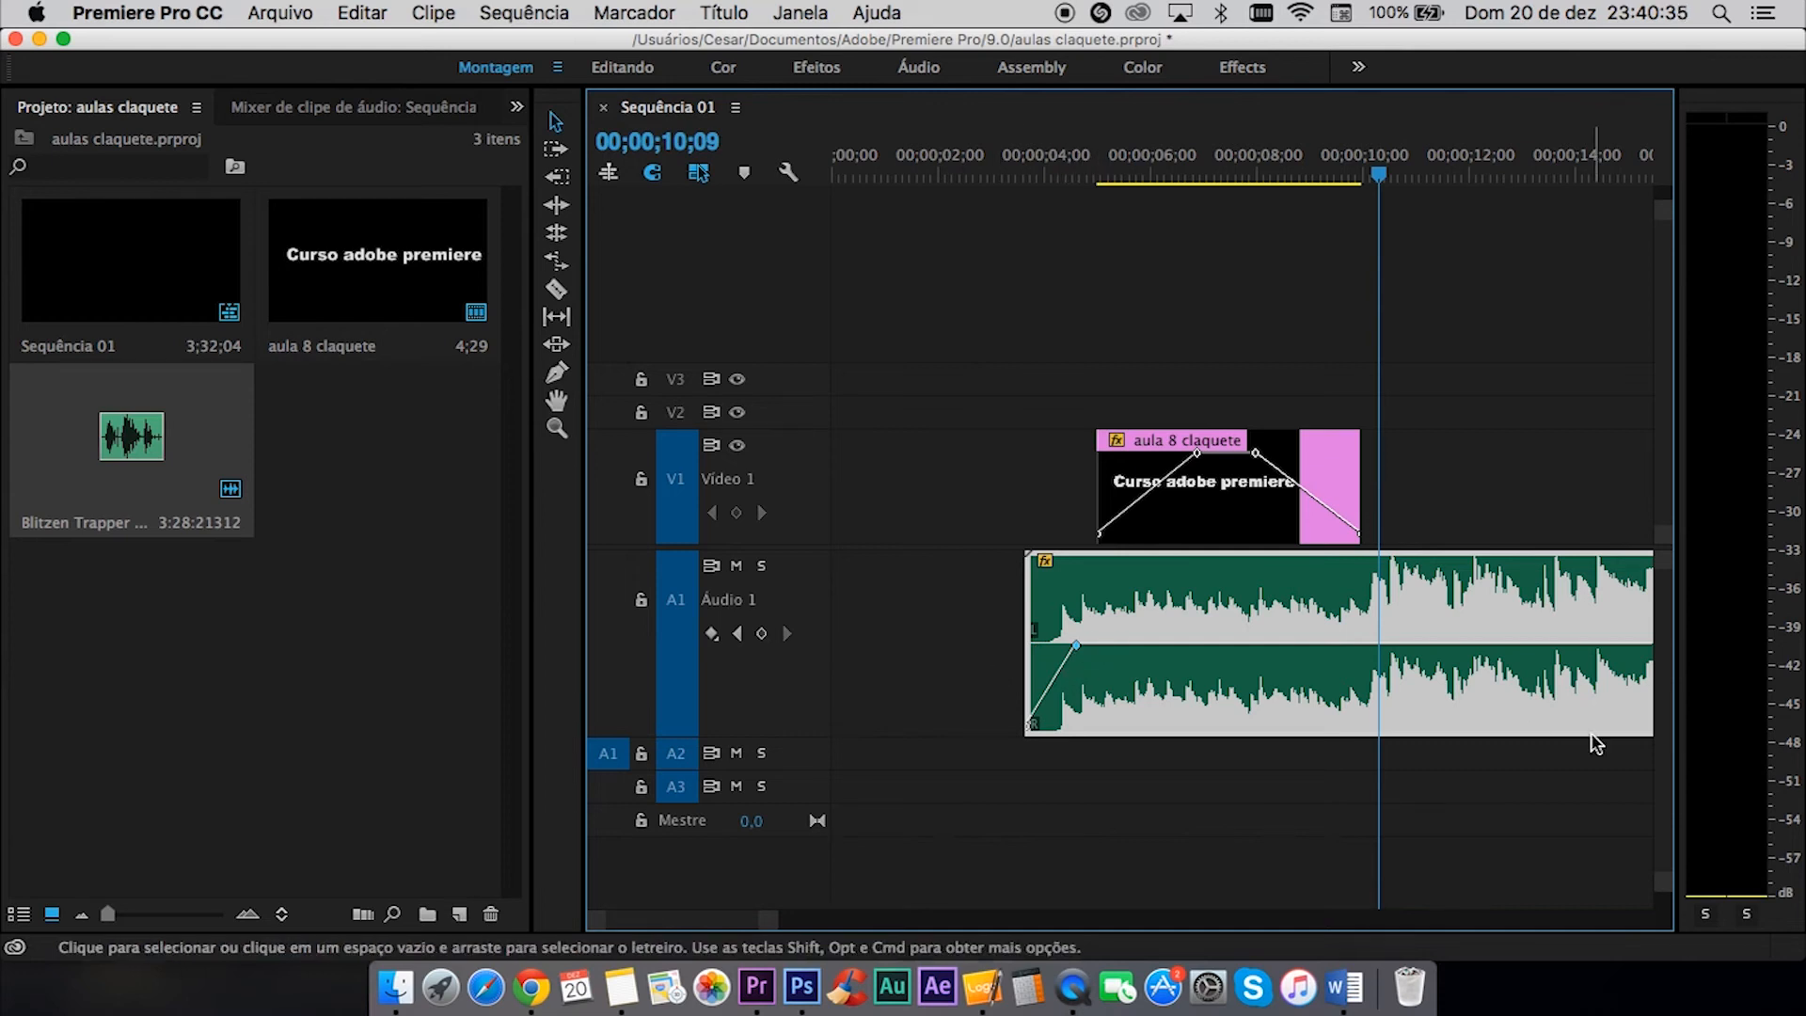
key(p)
click(1333, 645)
drag(1359, 649, 1382, 778)
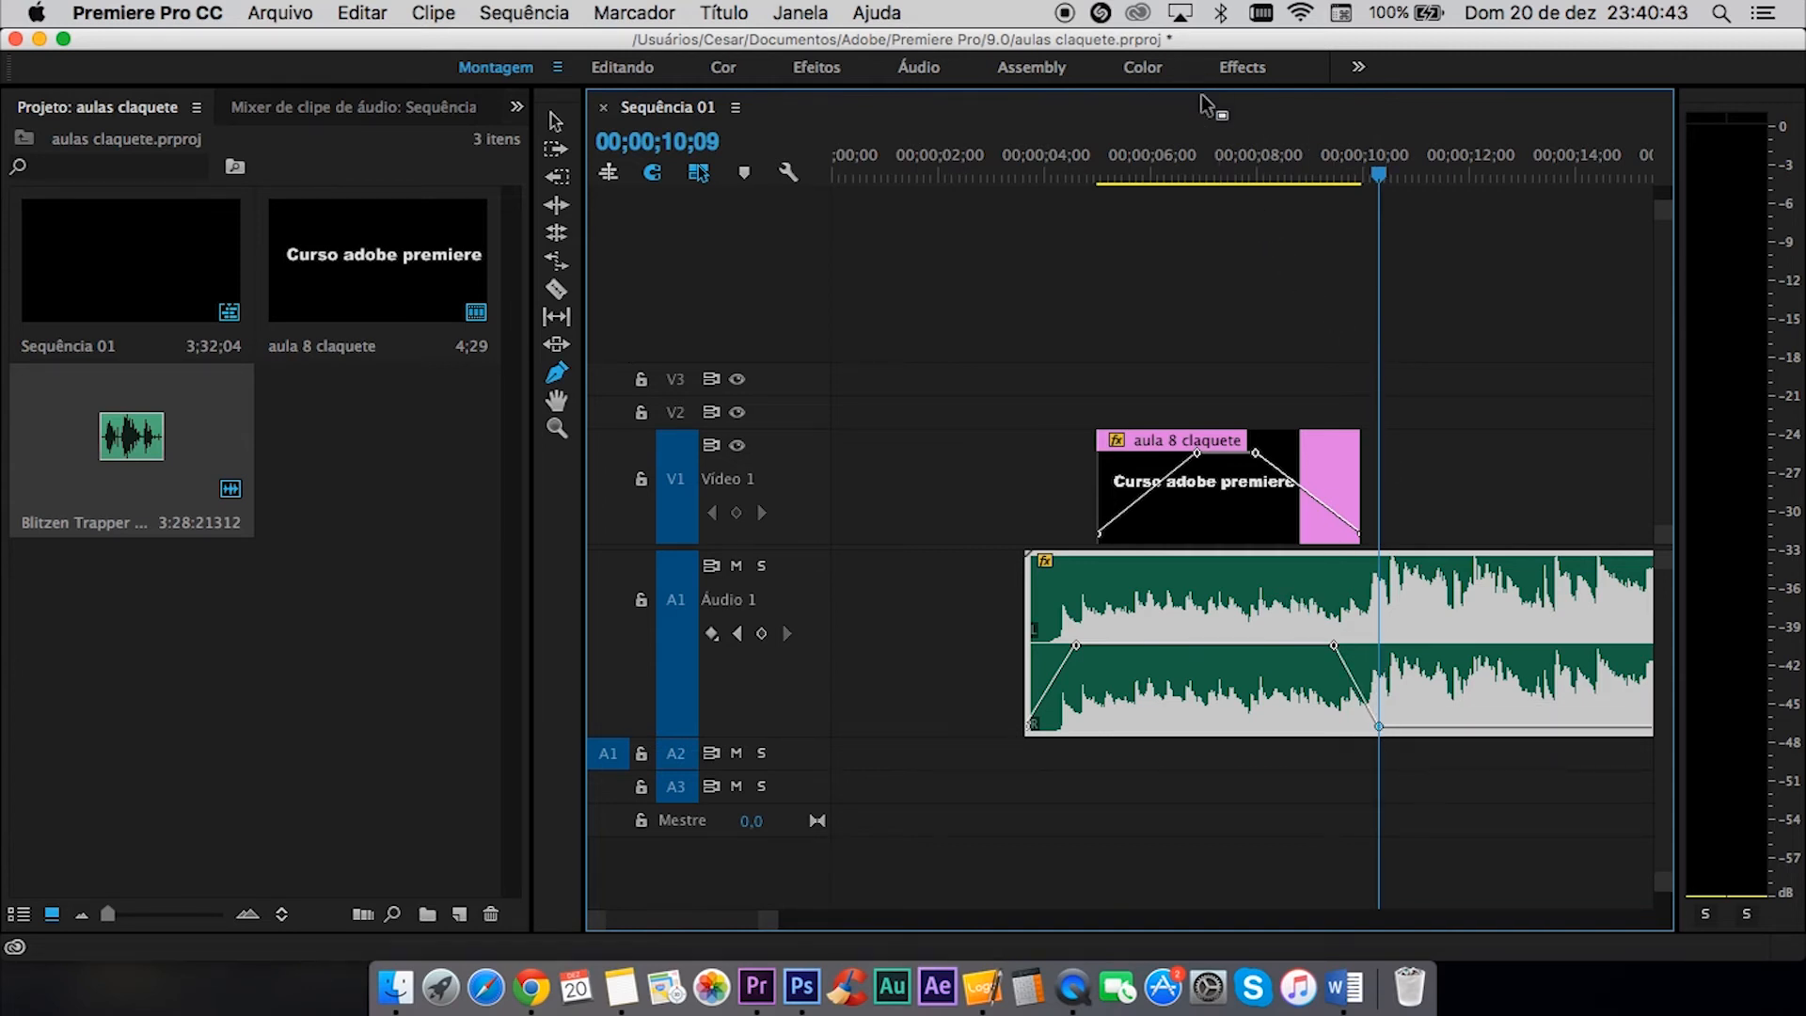
- Play the sequence from about 7.5 seconds to hear the music's fade-out
click(1231, 162)
key(space)
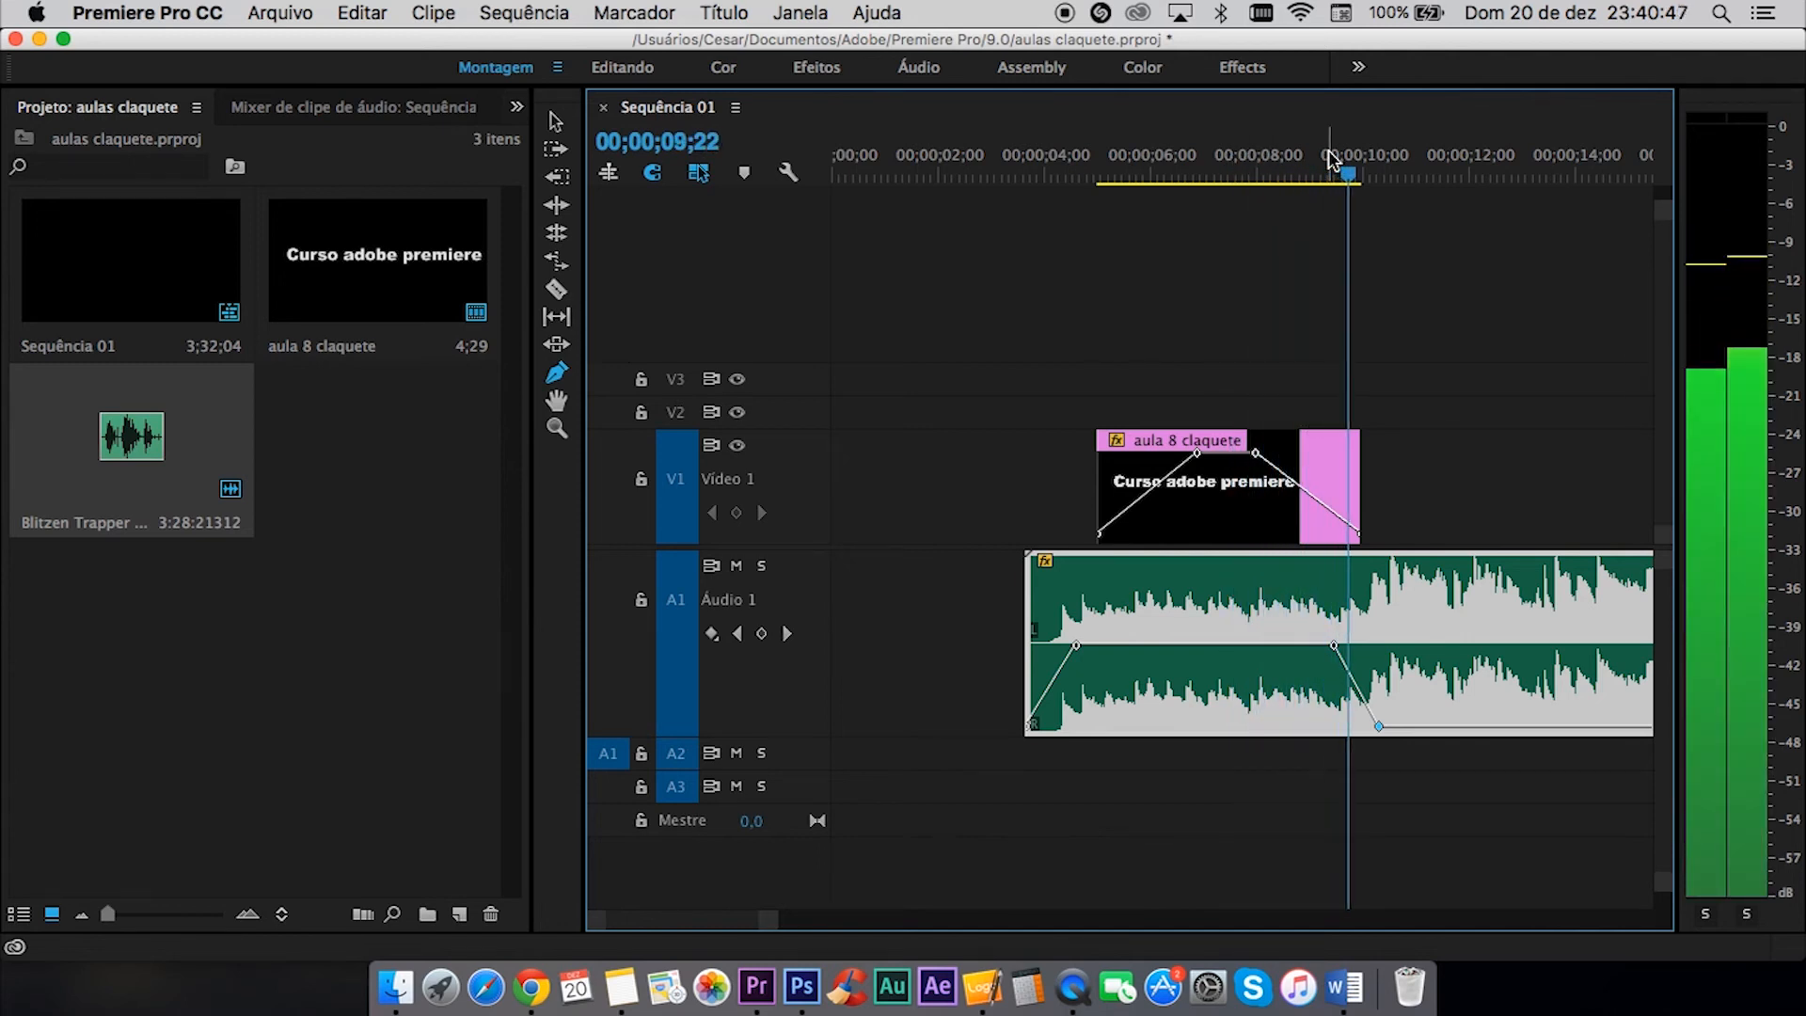
key(space)
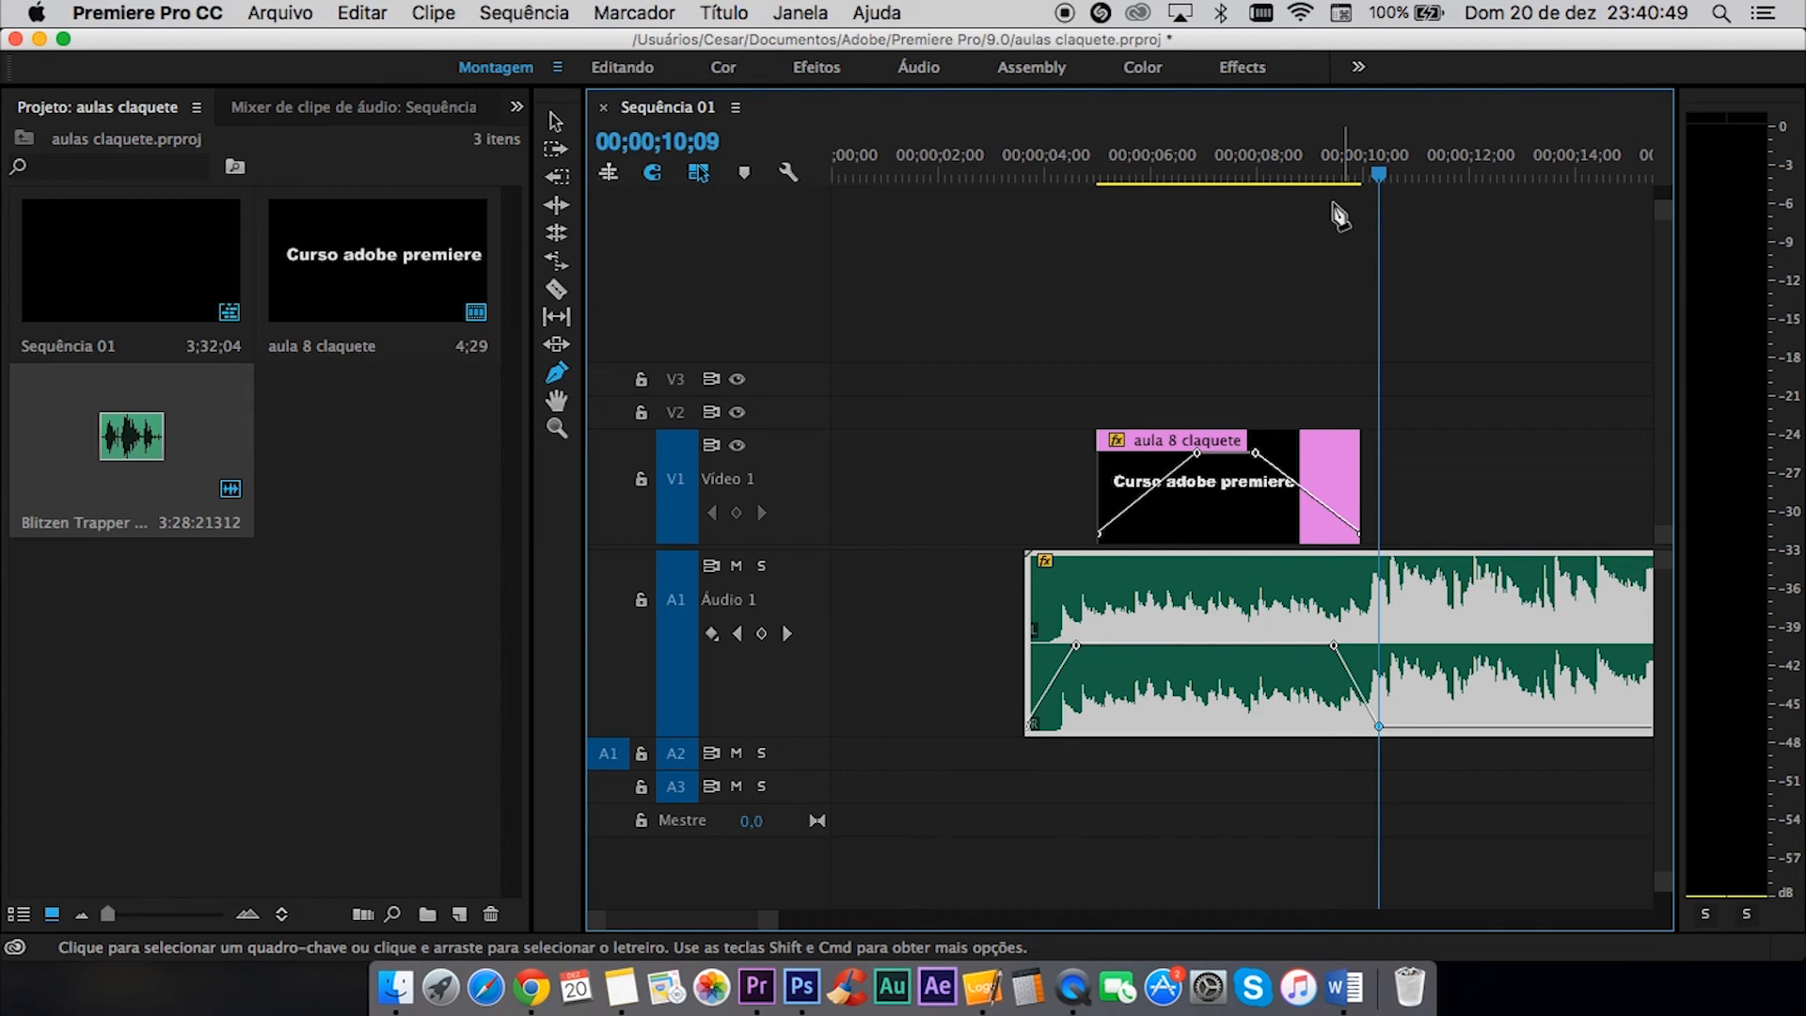
- Split the music clip at 00;00;10;09 with the Razor tool and delete the part after the cut
key(c)
click(1378, 640)
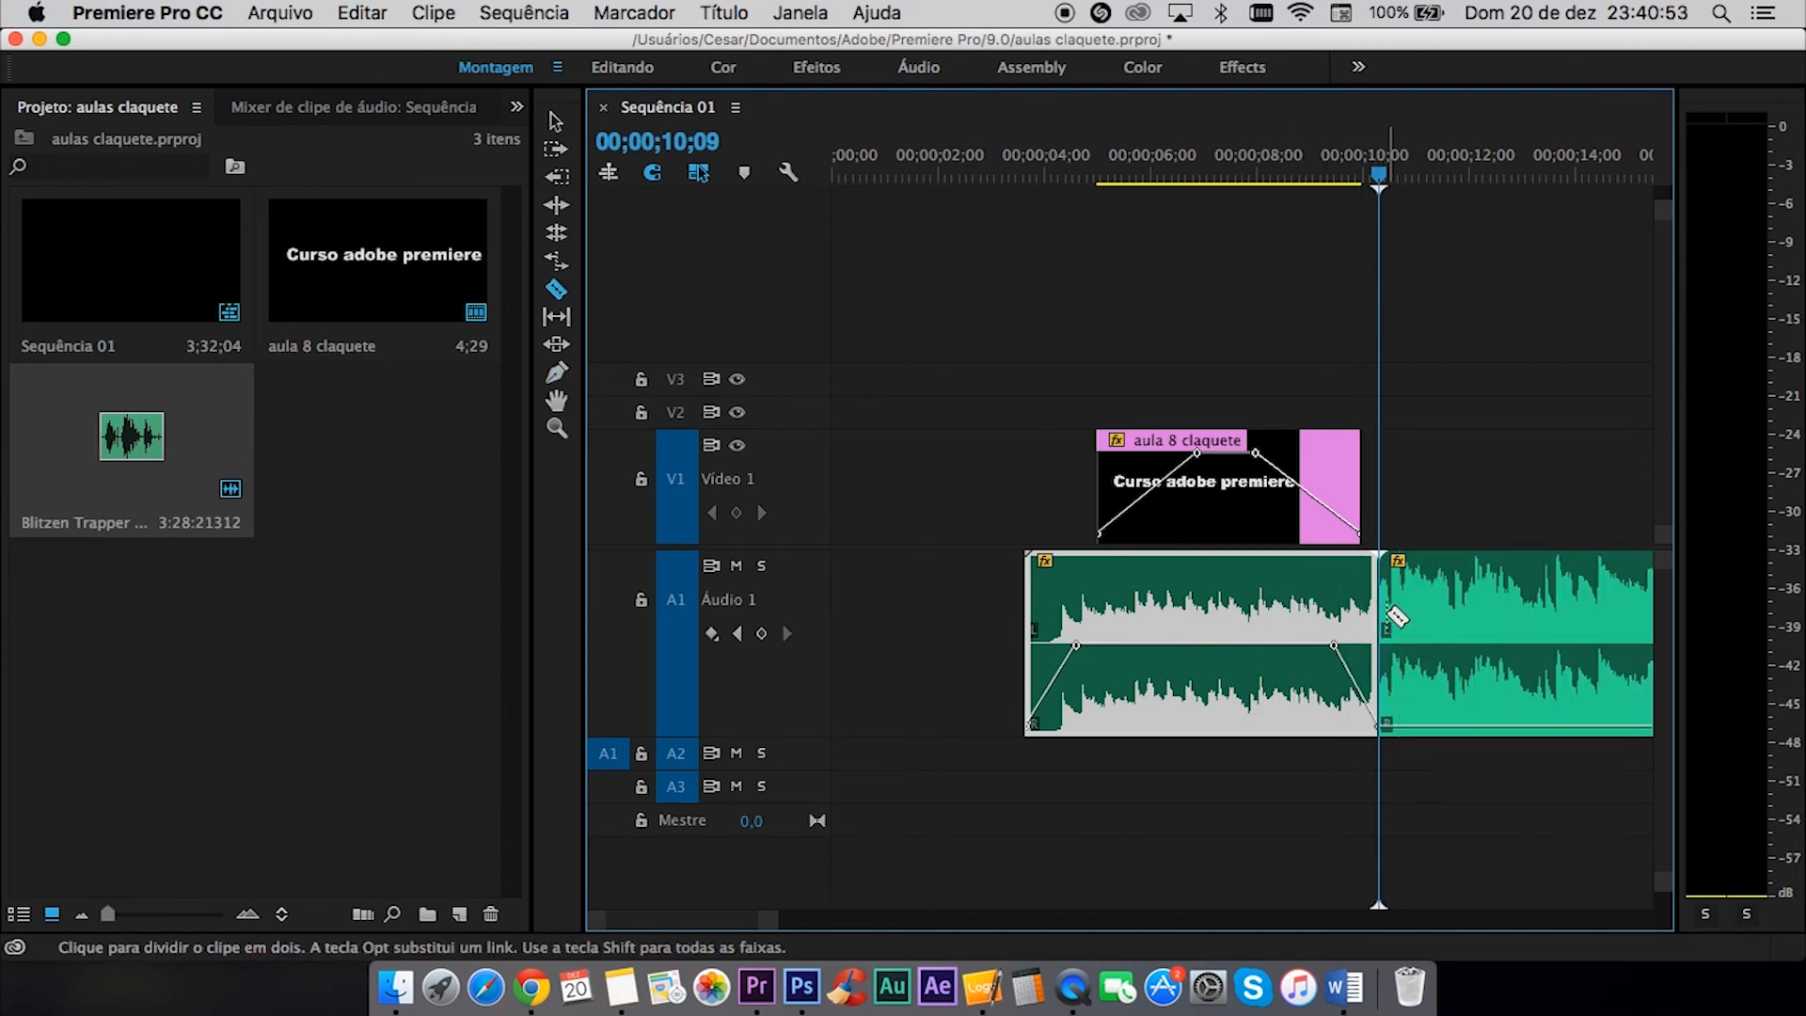
key(v)
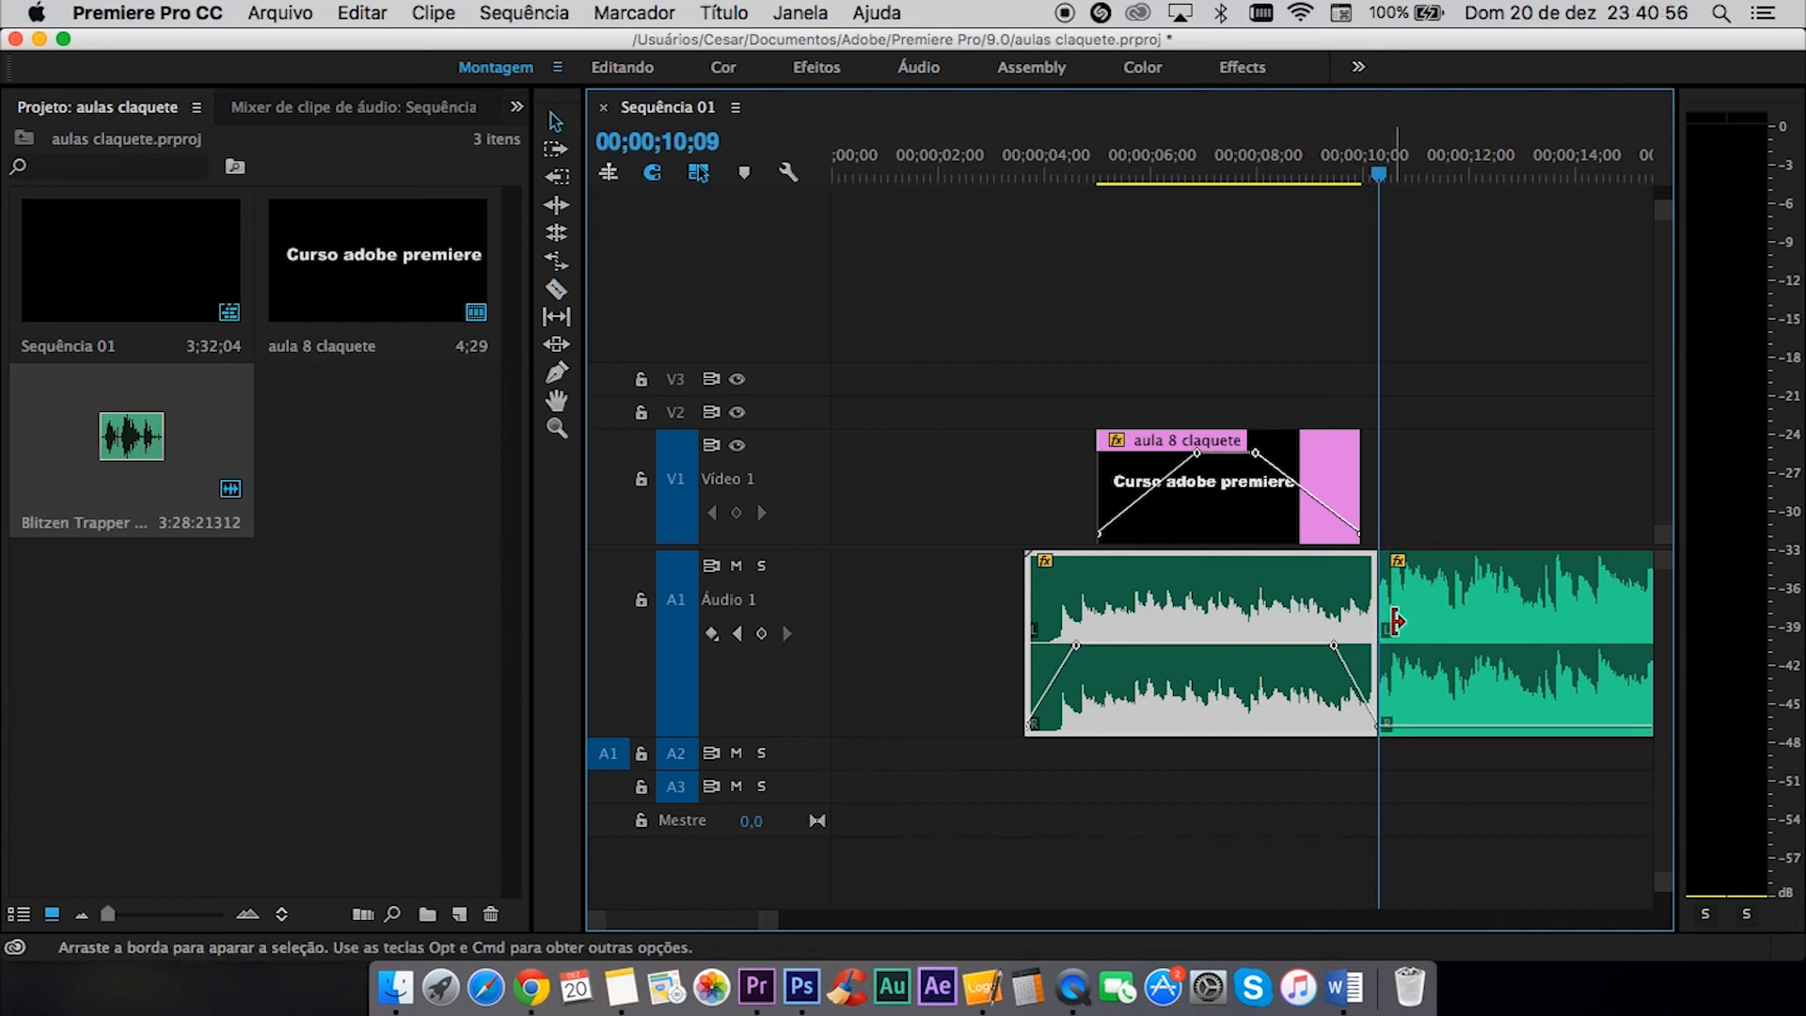
click(1478, 649)
key(Delete)
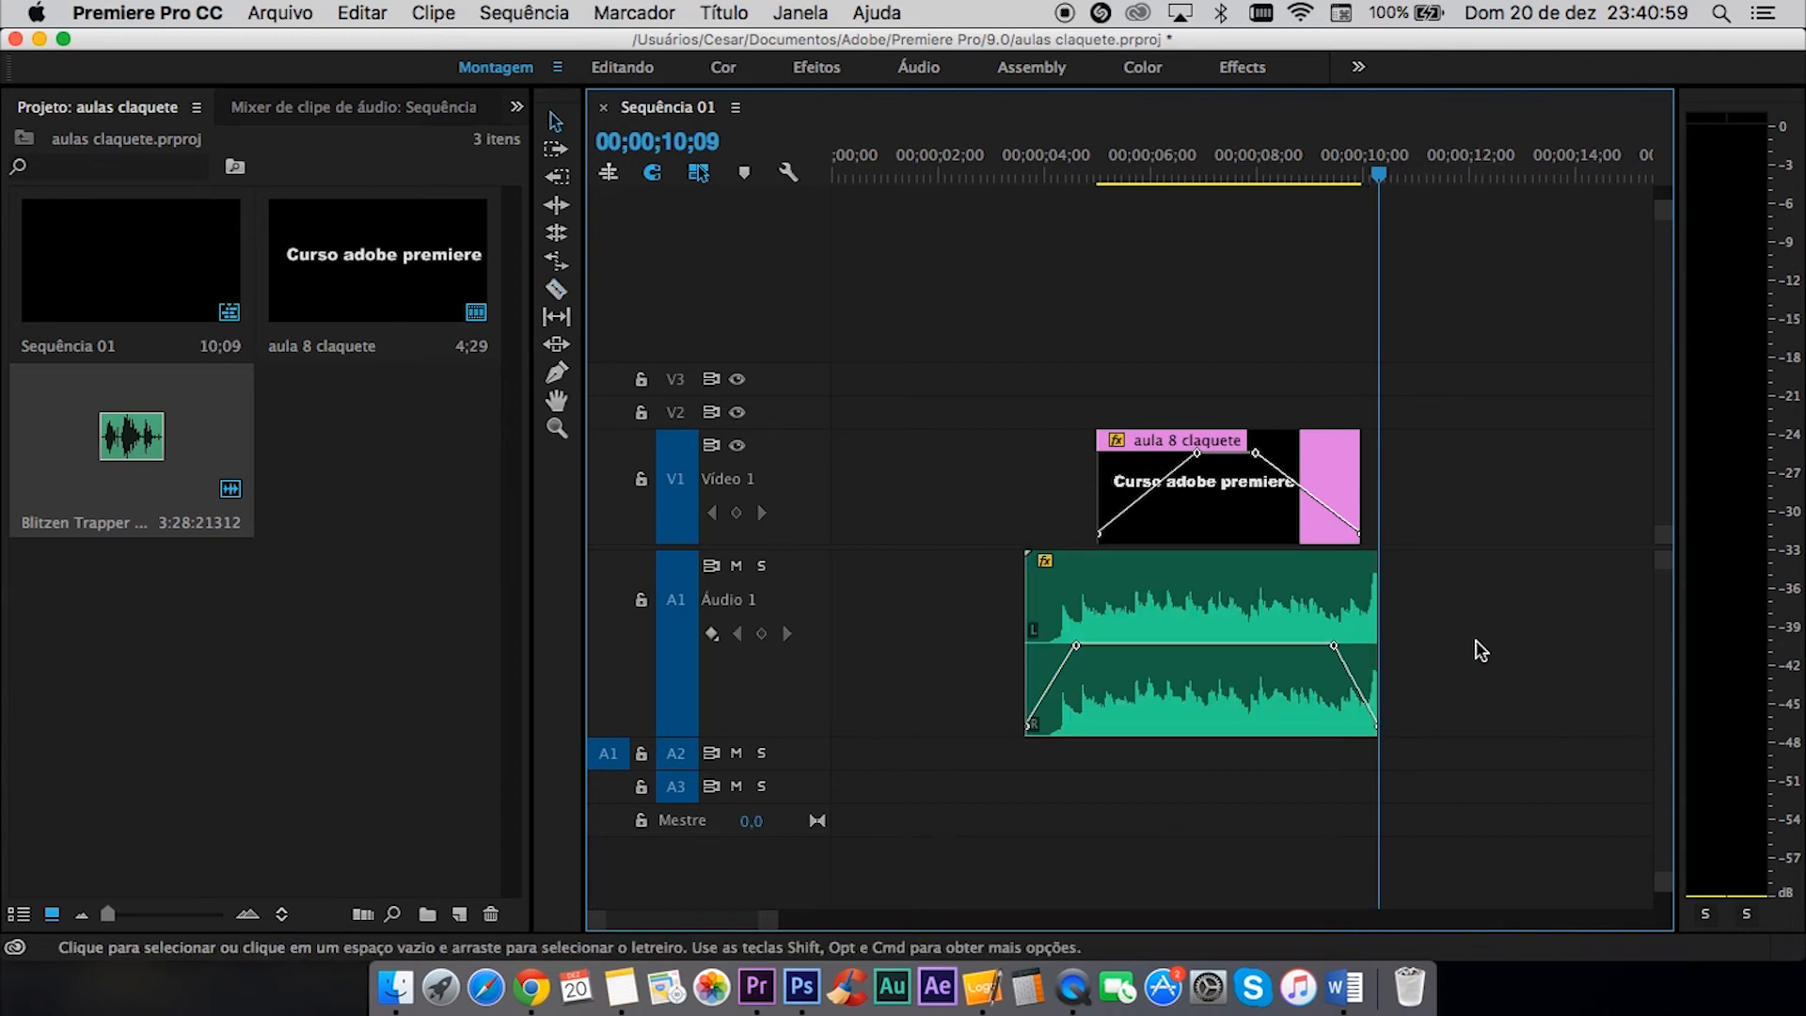
- Trim the end of the music clip back to 00;00;10;05
key(=)
key(=)
key(=)
drag(1253, 623, 1191, 613)
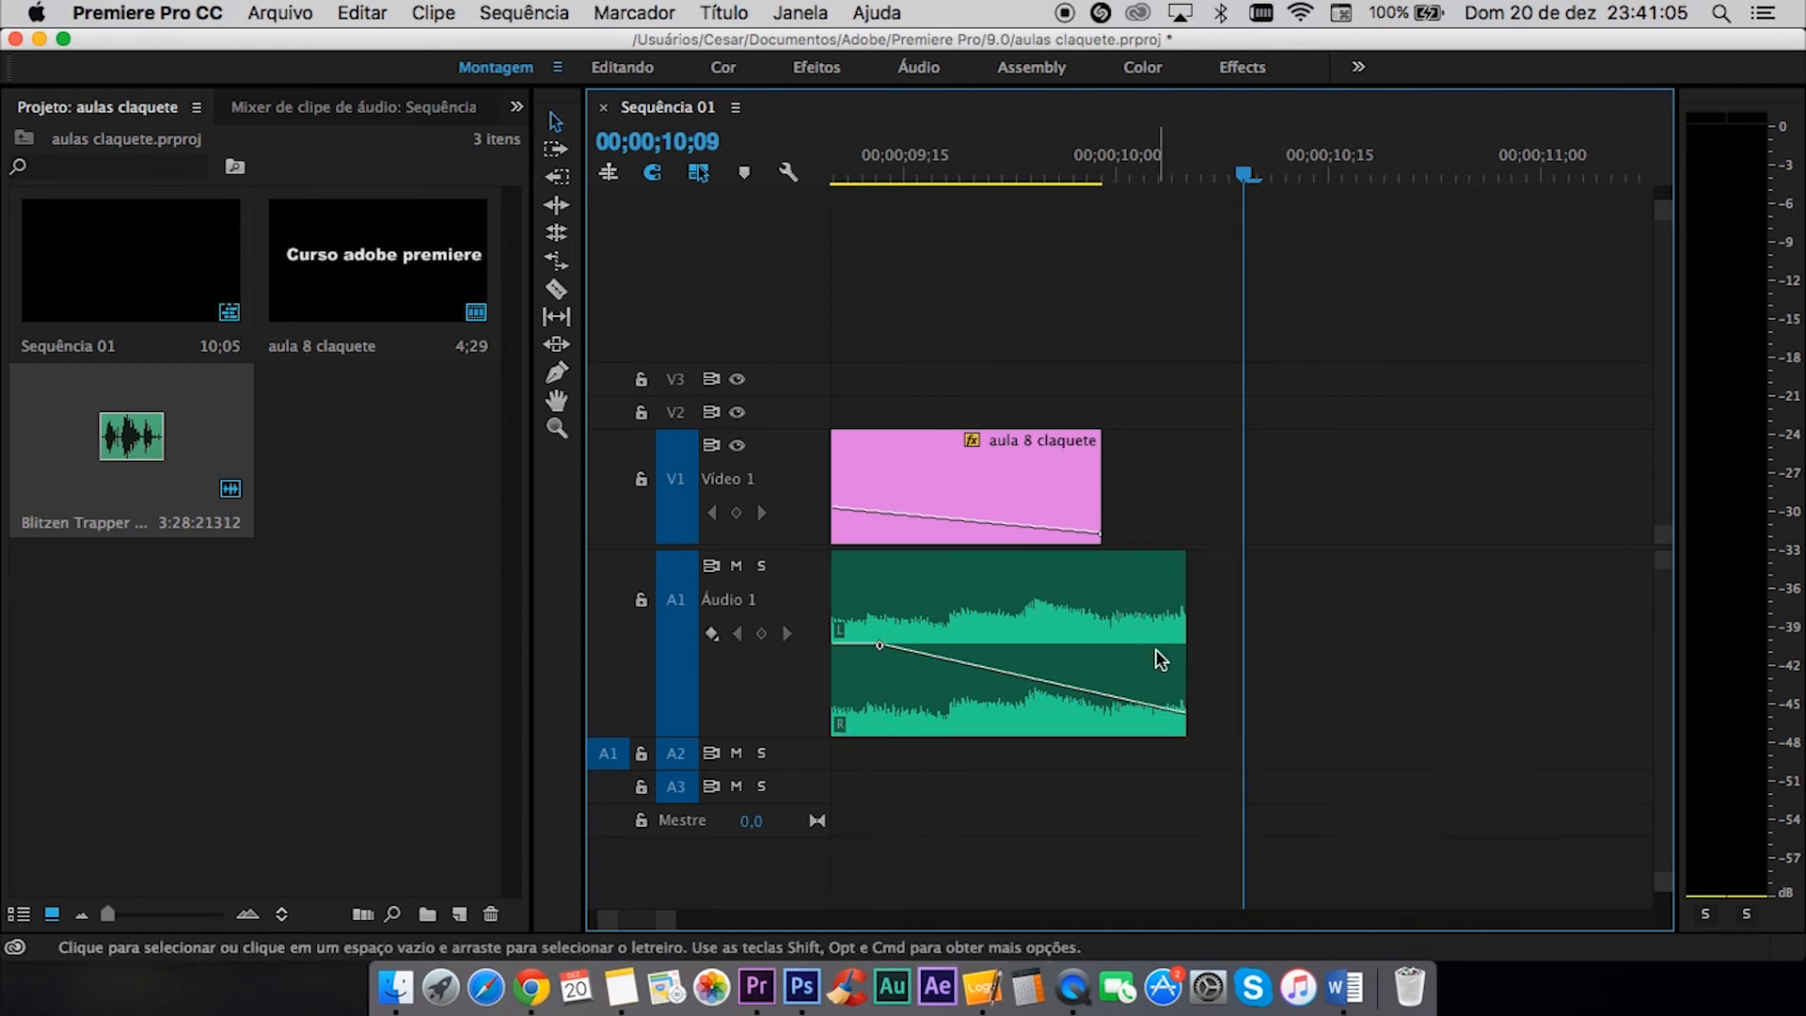
key(minus)
key(minus)
key(minus)
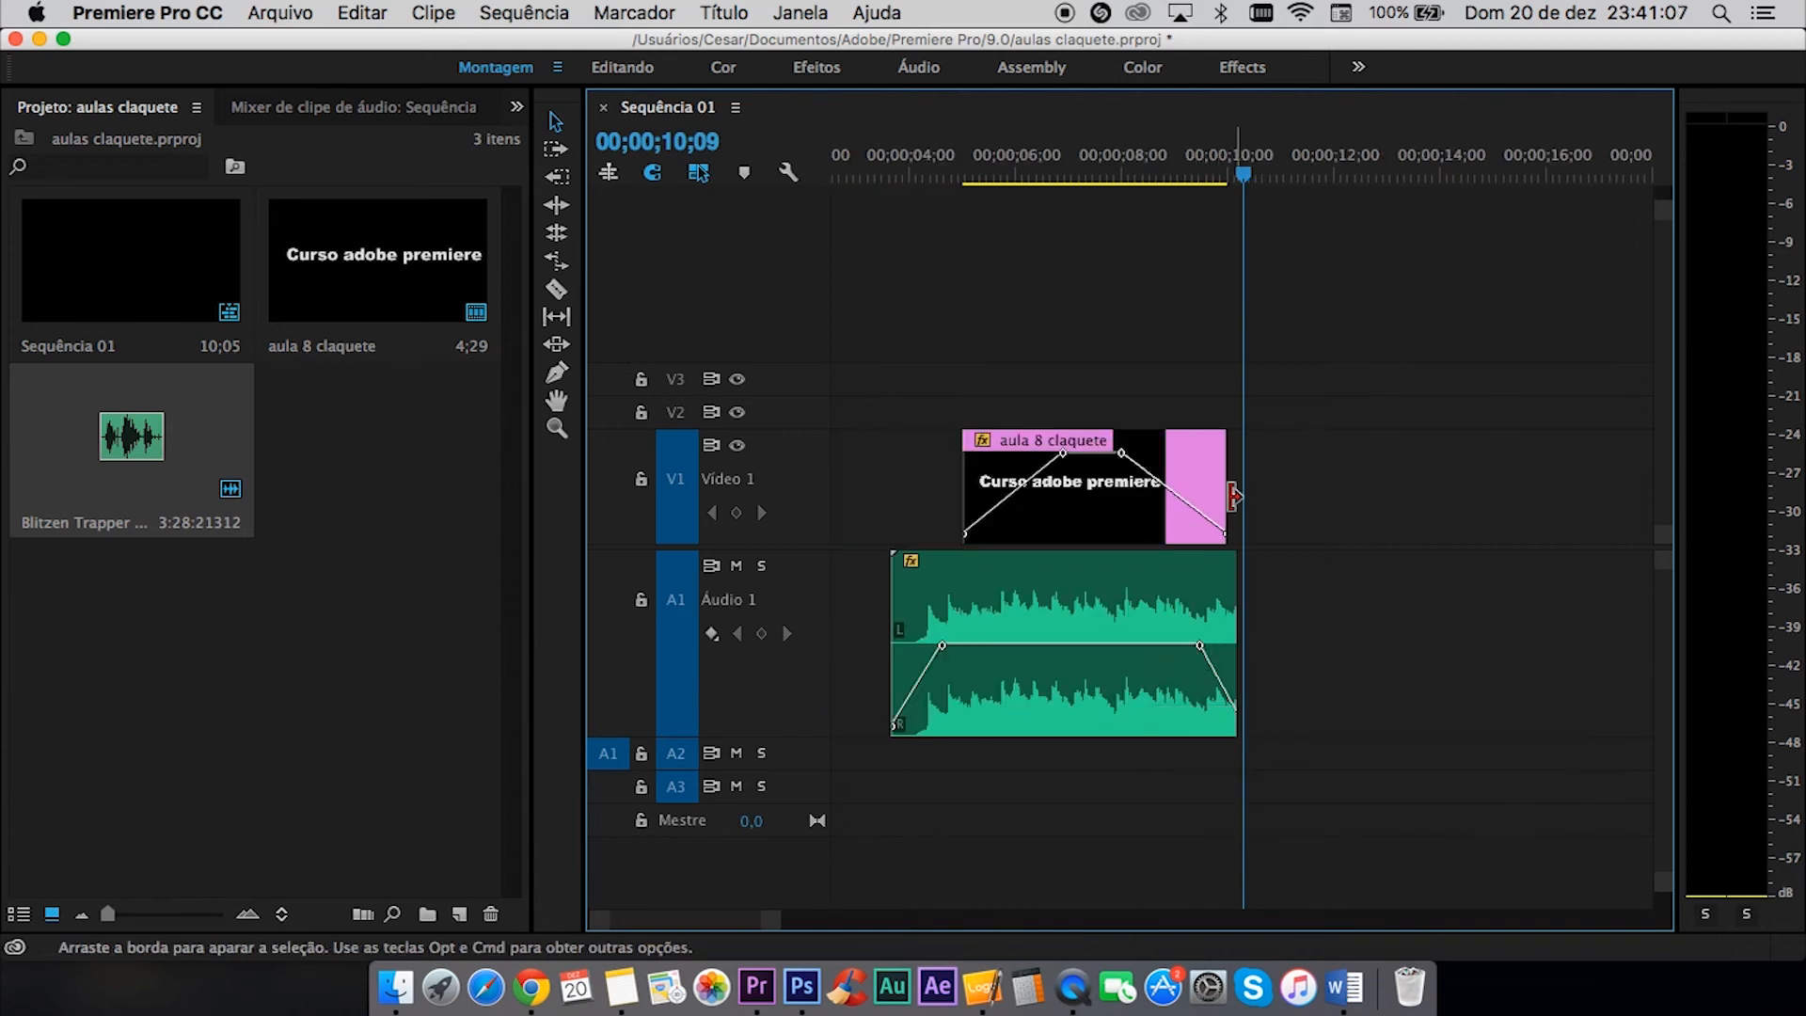
- Lower the volume at the music clip's end with the Pen tool and start the fade-out at about 9 seconds
key(p)
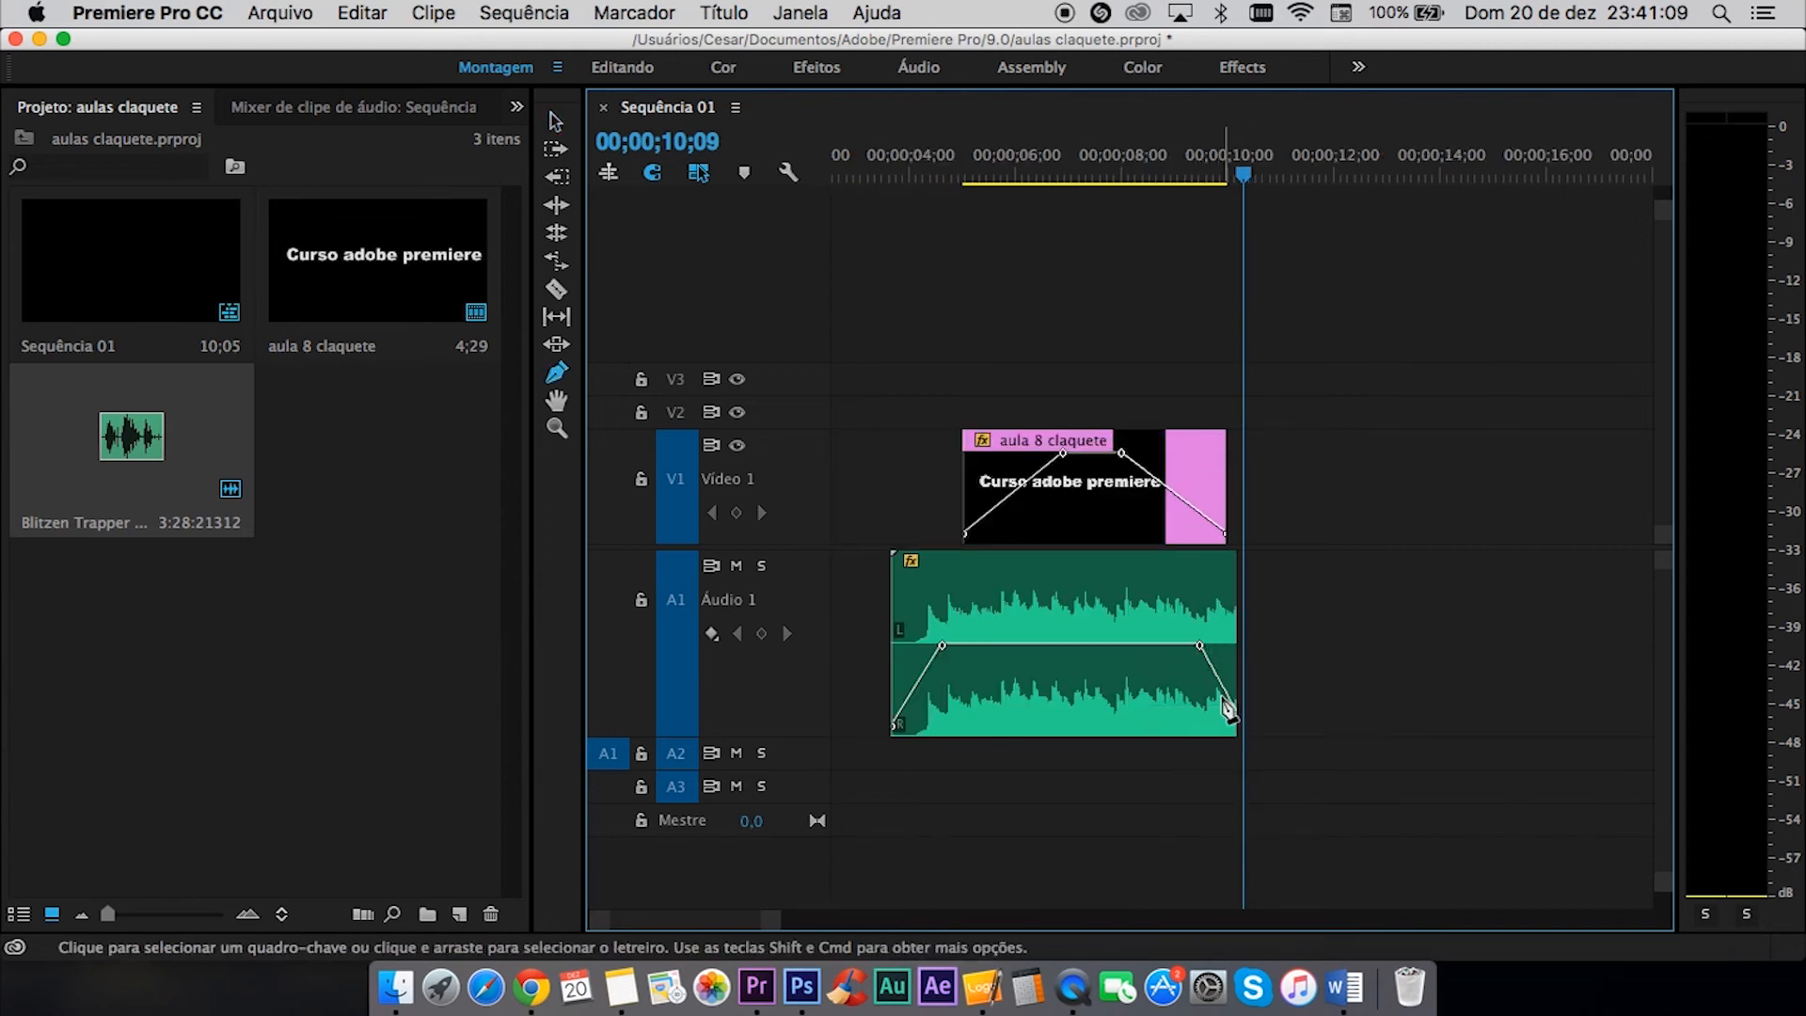
click(1230, 705)
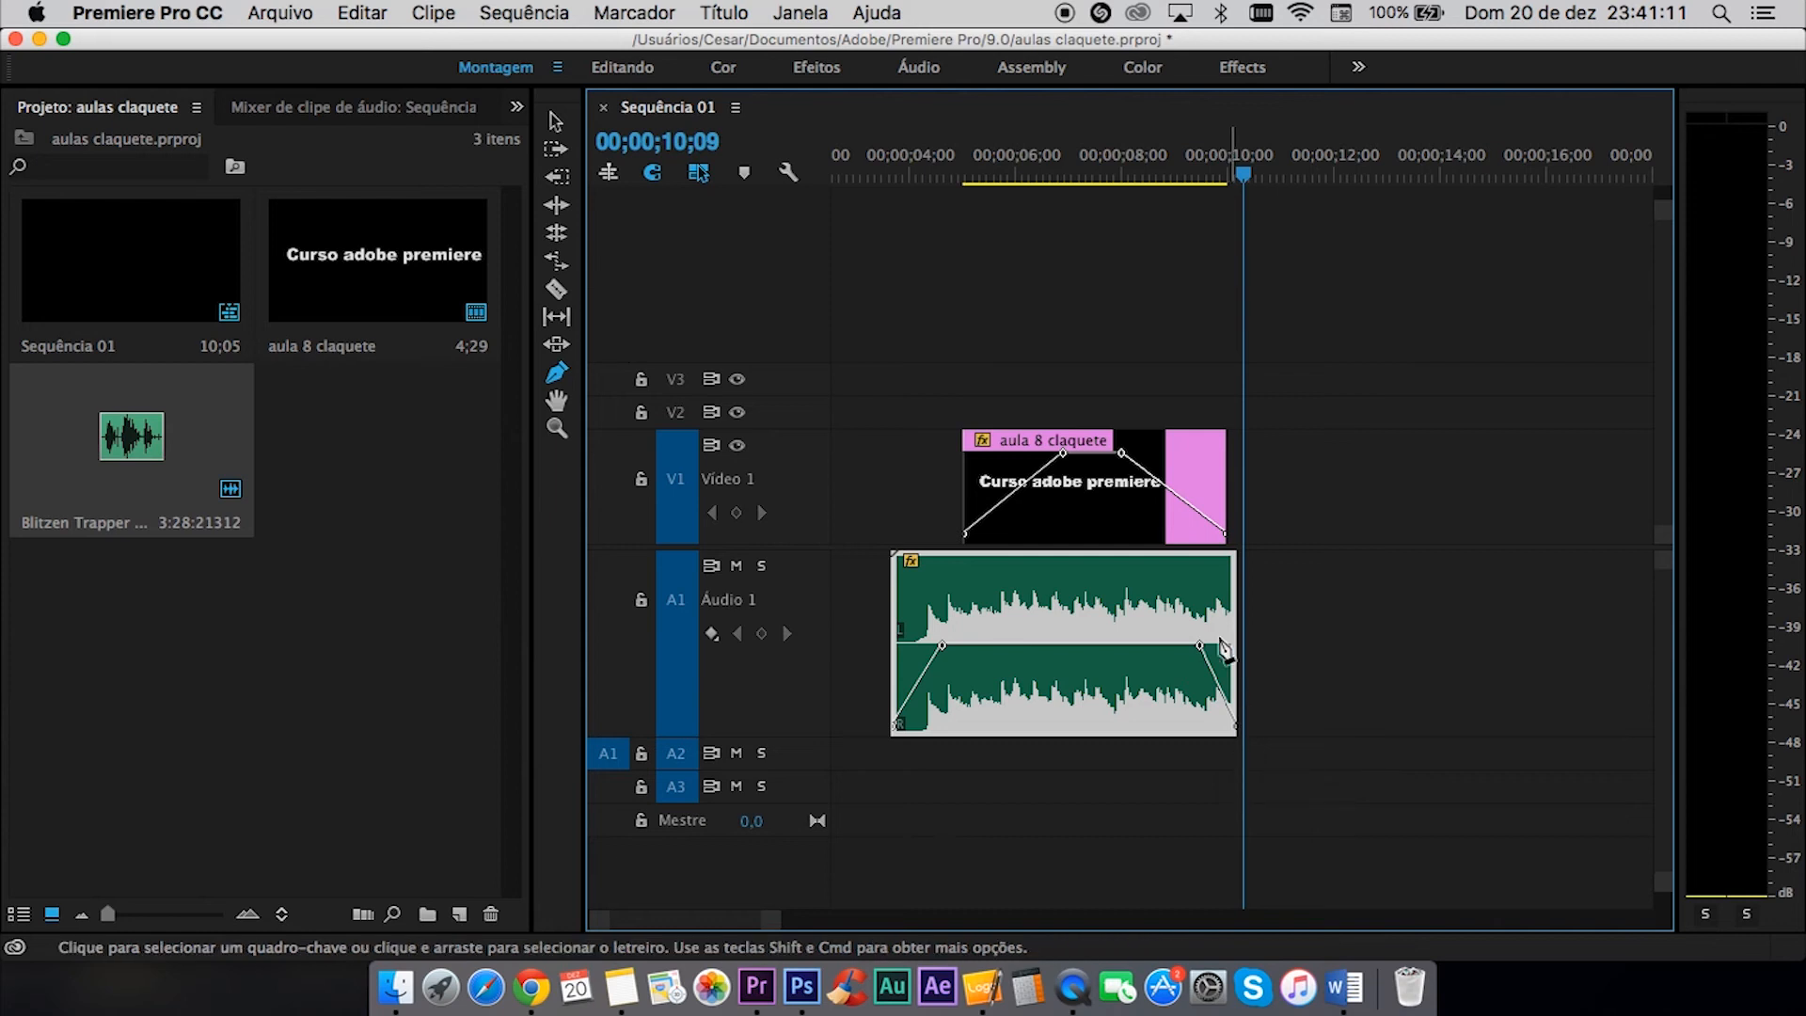
drag(1200, 645, 1173, 645)
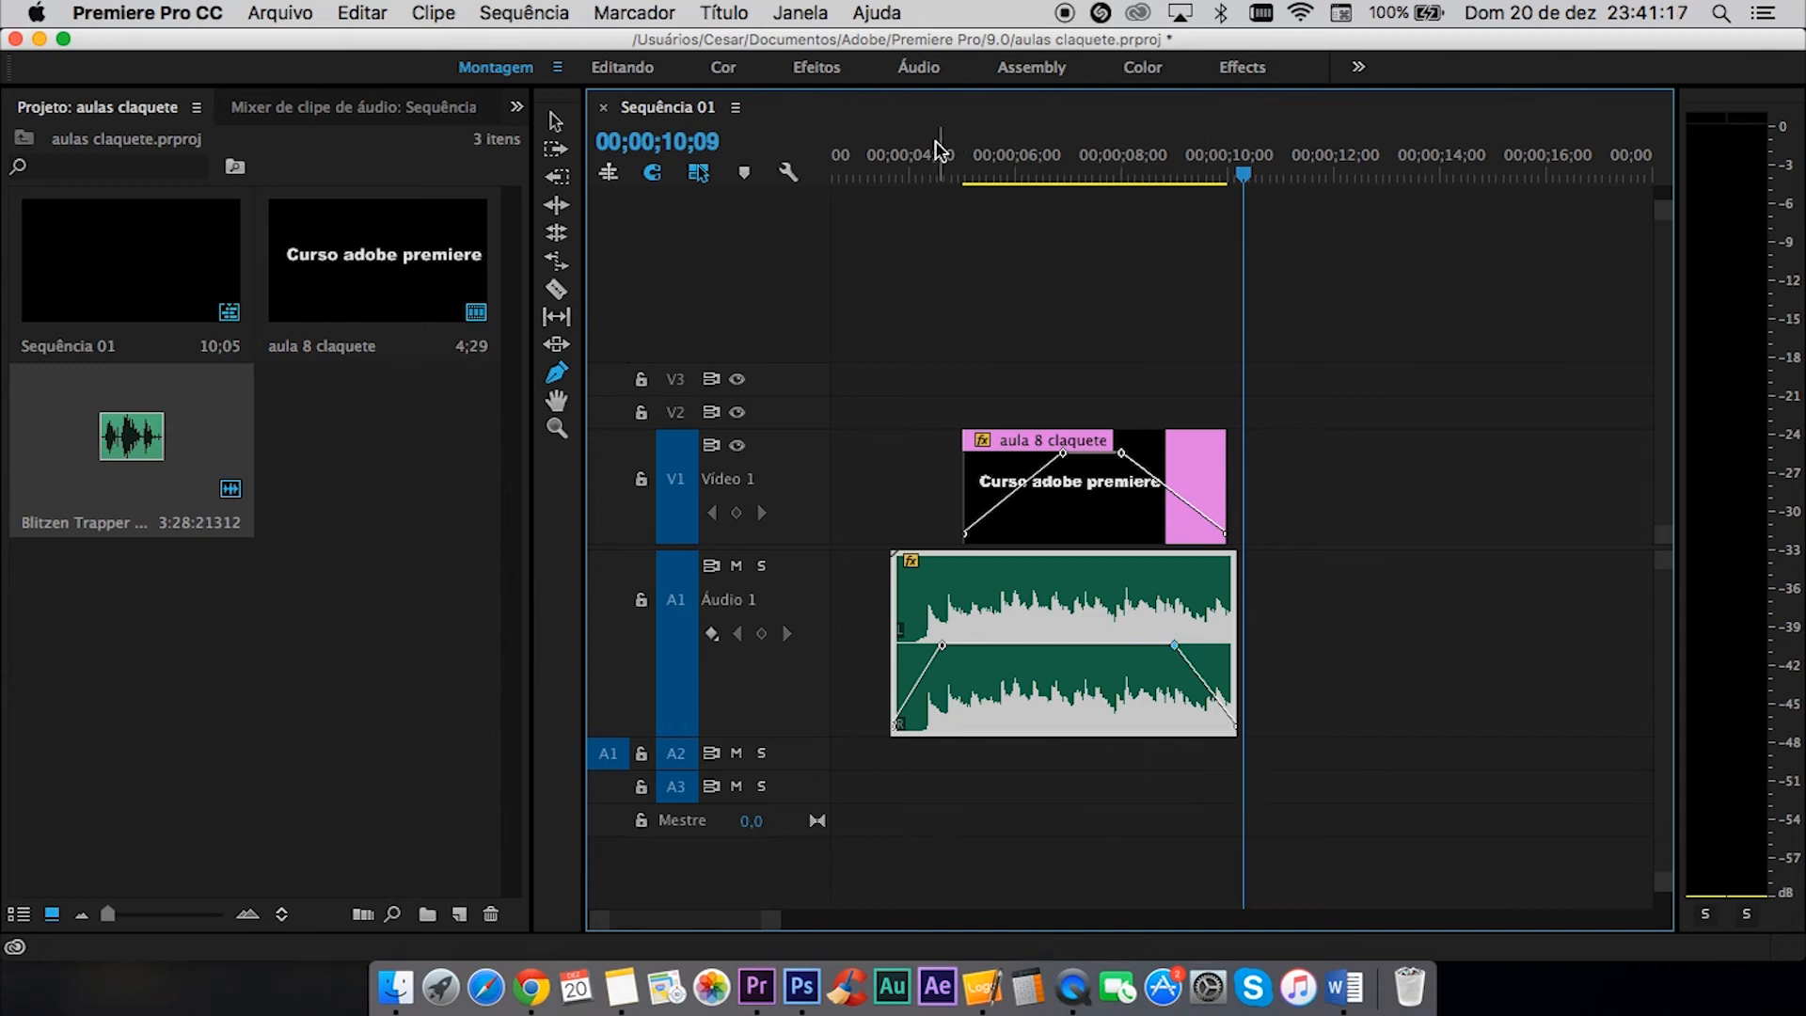
- Switch to the Editando workspace and play the sequence from 00;00;03;10 to check the title and music fades together
click(619, 67)
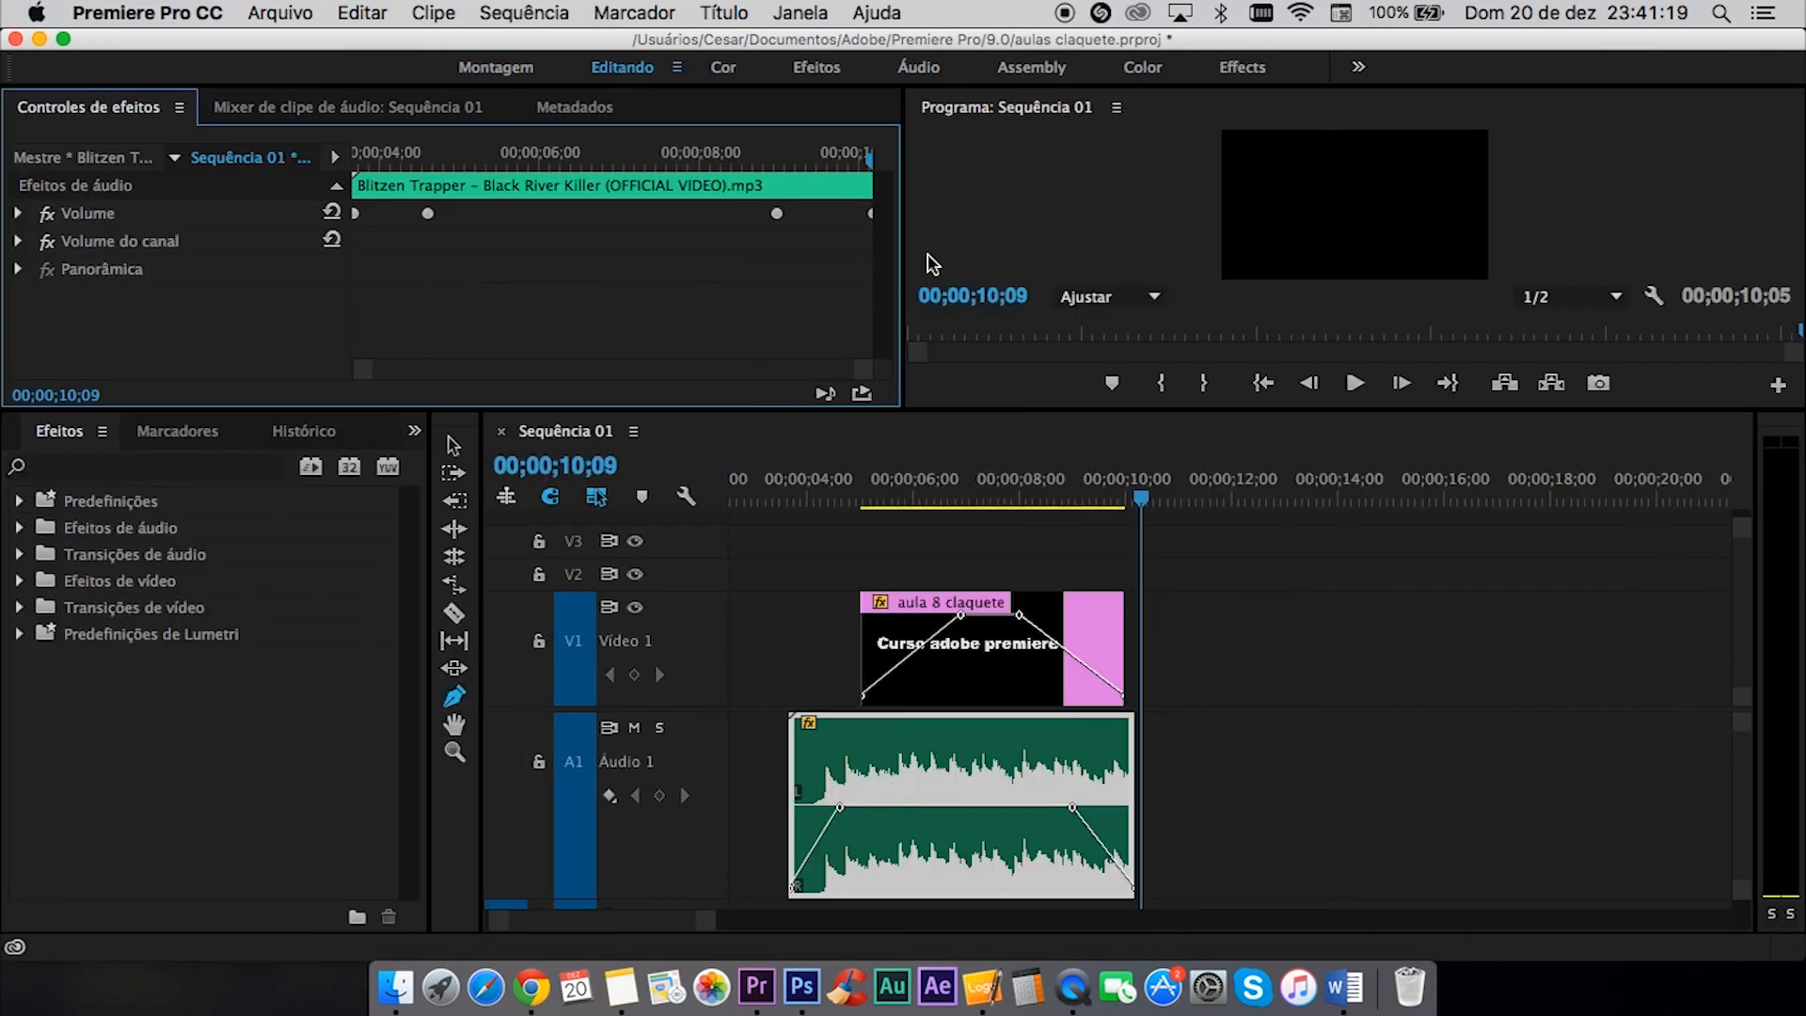
click(772, 495)
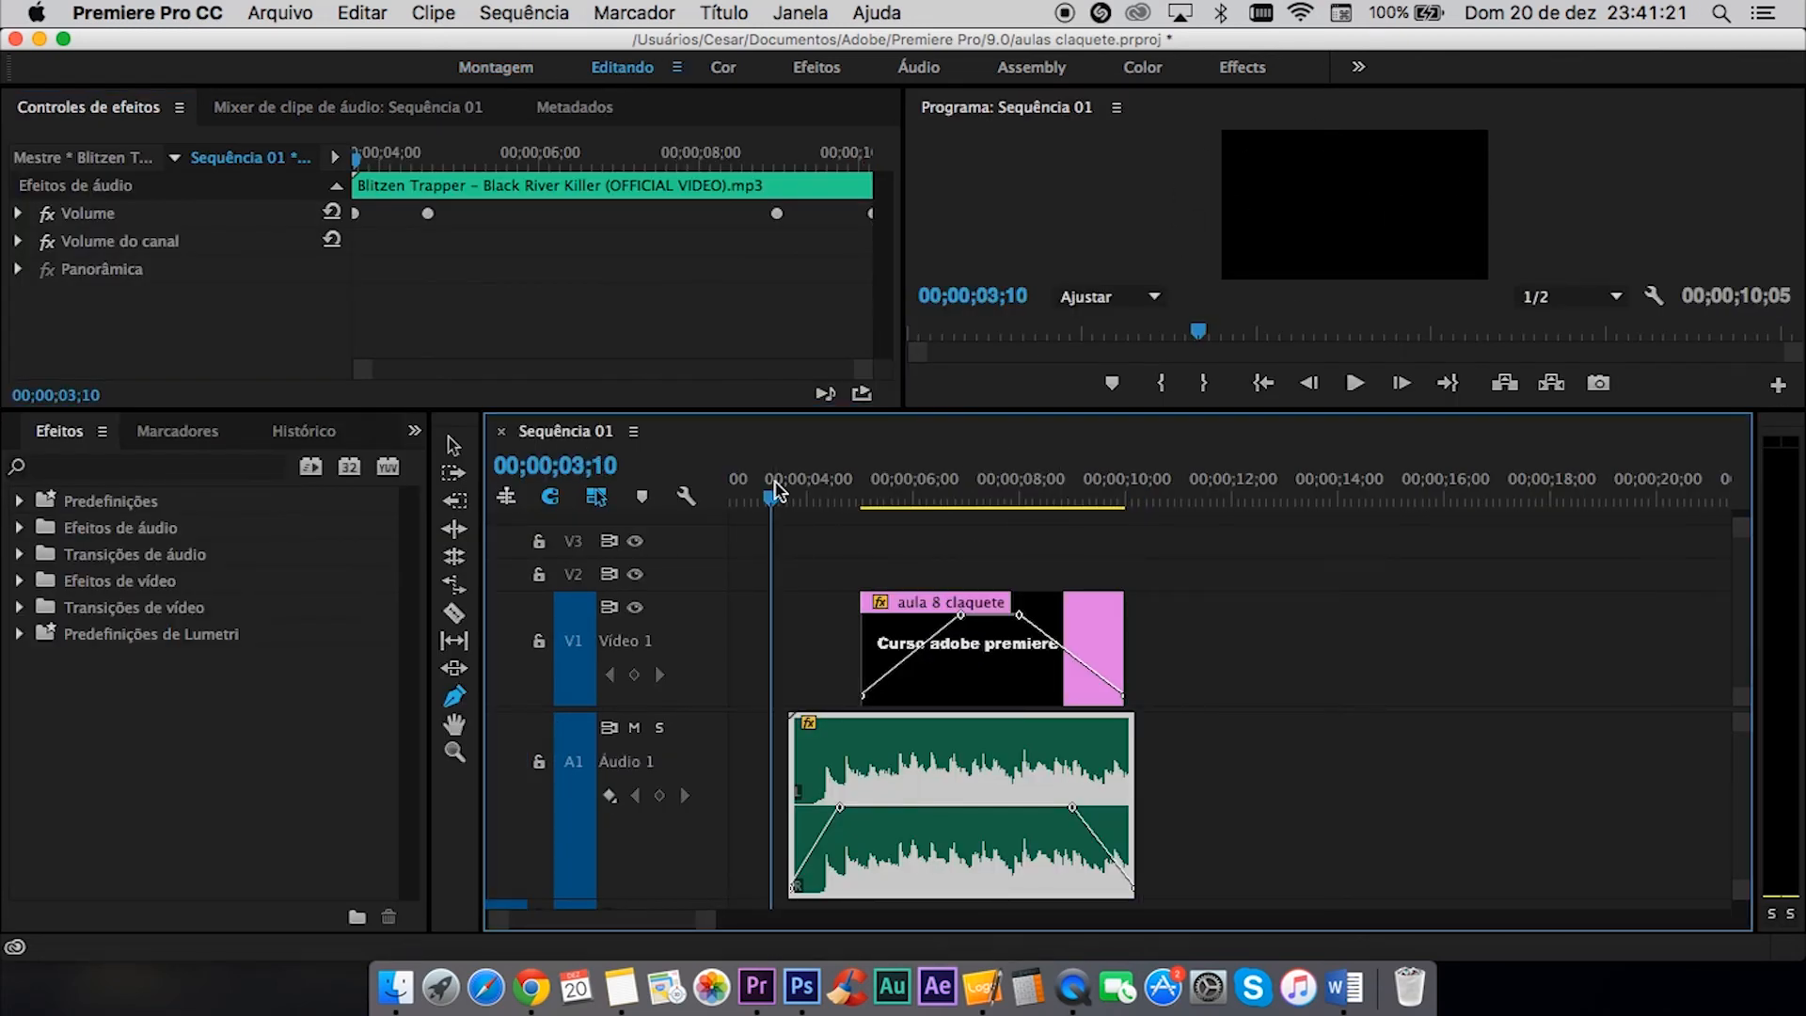
key(space)
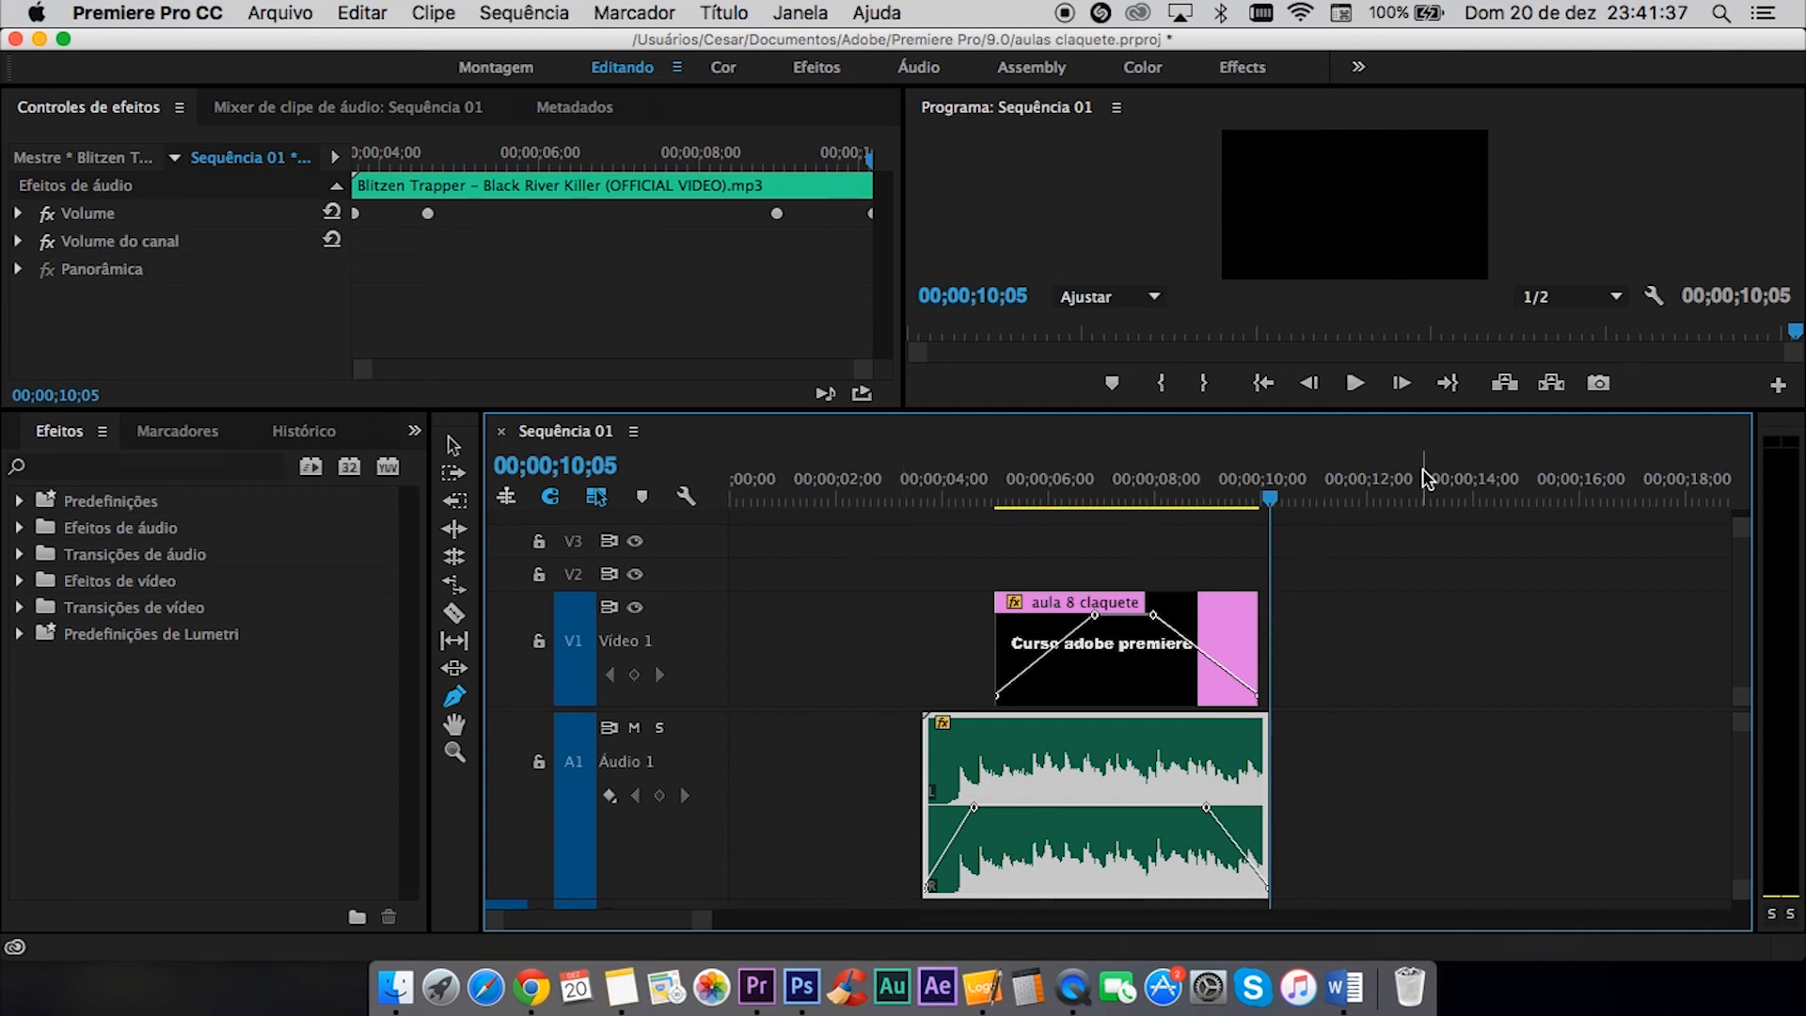
scroll(1133, 611, right, 5)
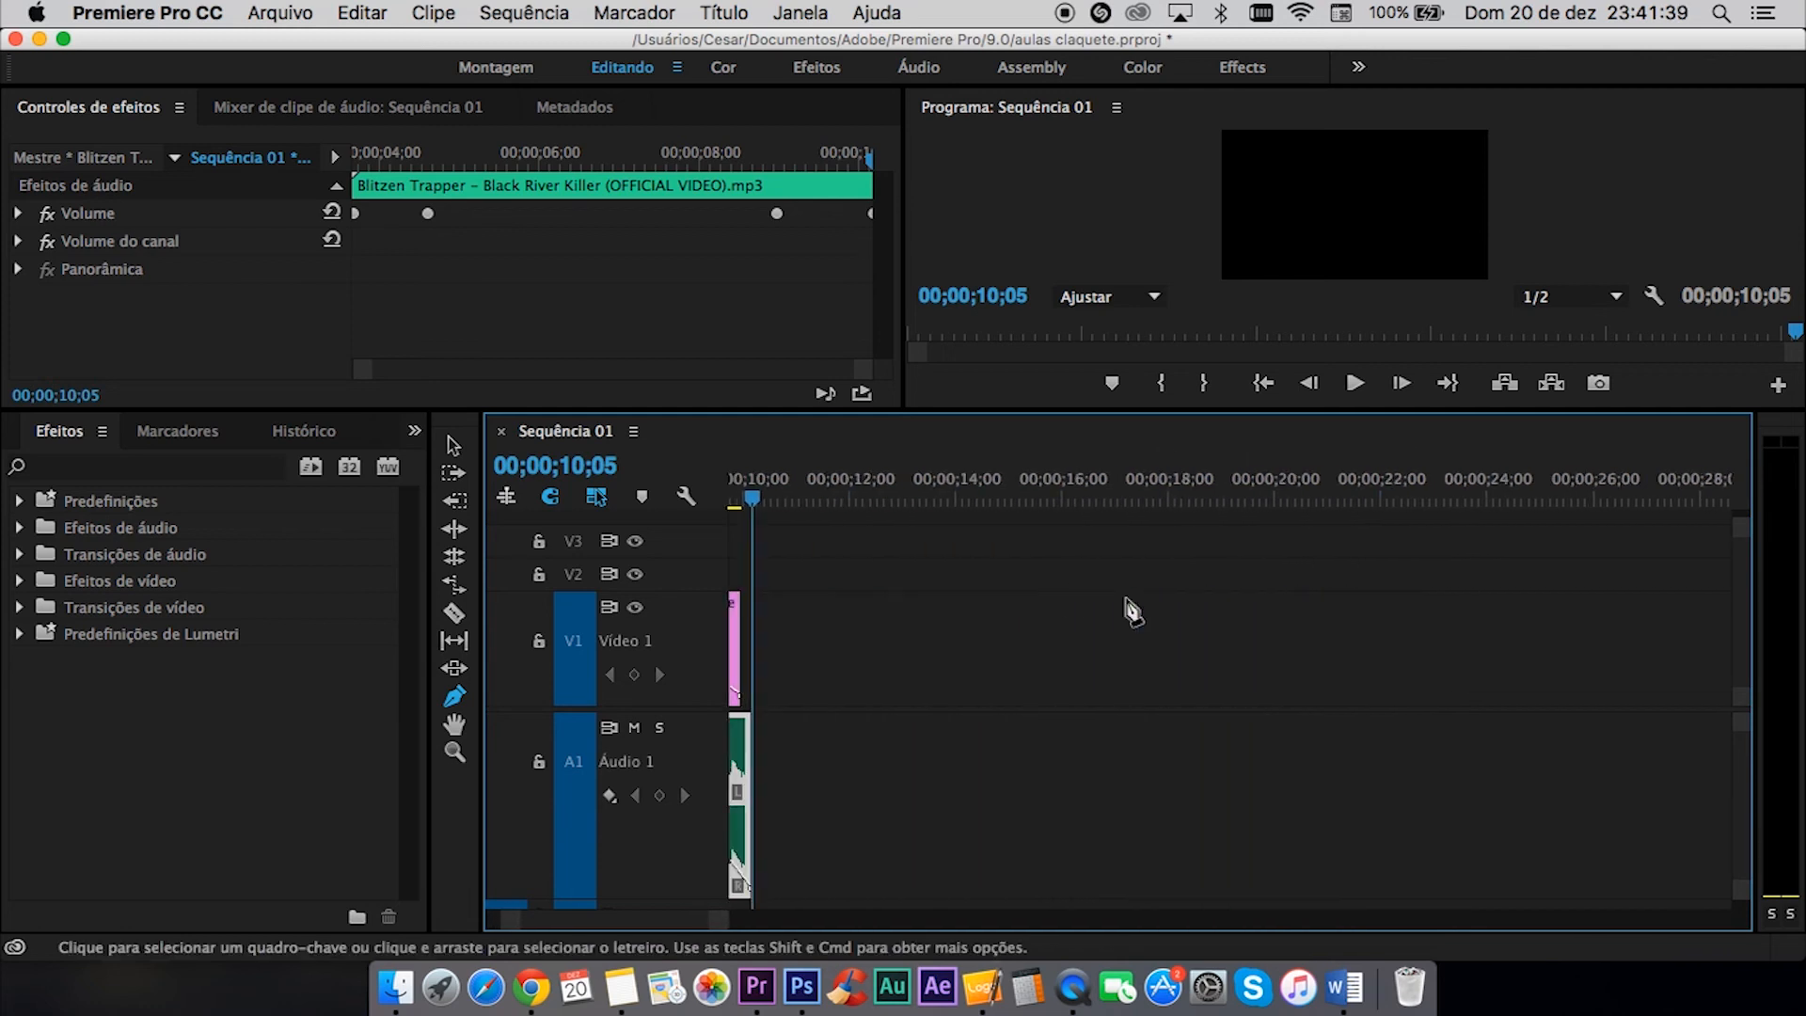
scroll(1134, 611, right, 1)
scroll(1133, 611, left, 4)
key(minus)
key(minus)
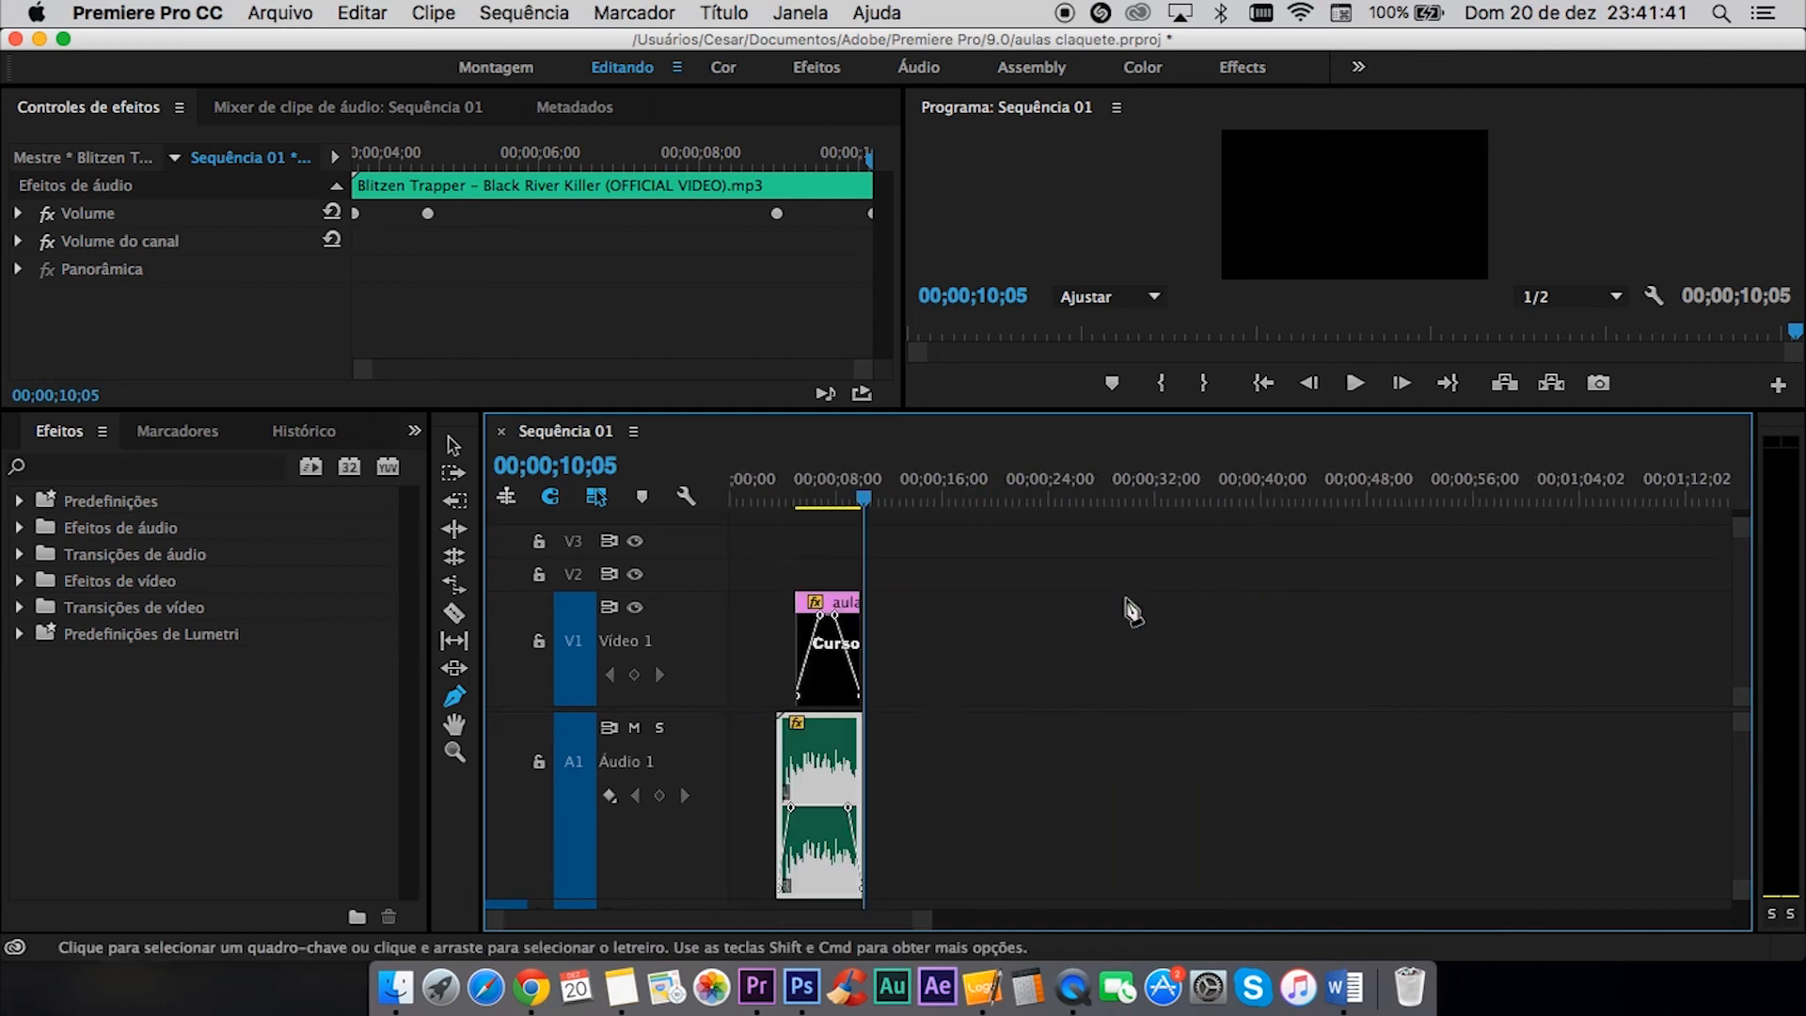
click(811, 489)
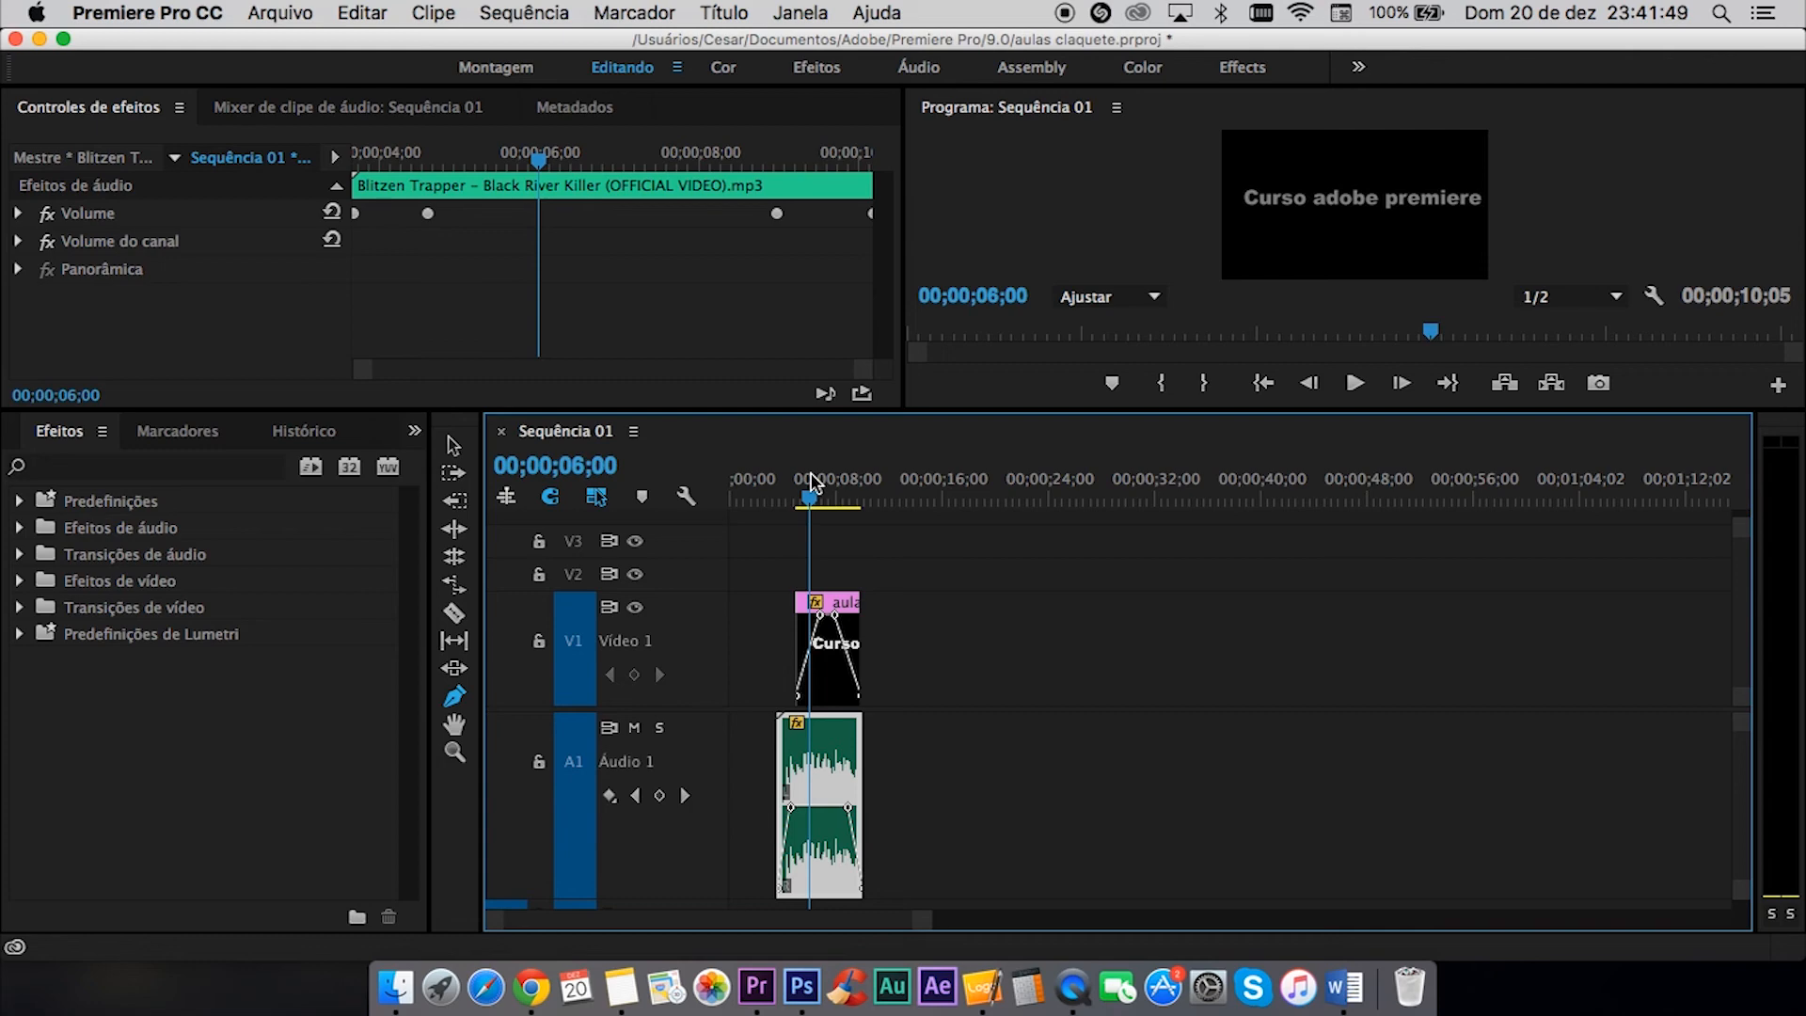
key(=)
key(=)
key(=)
key(=)
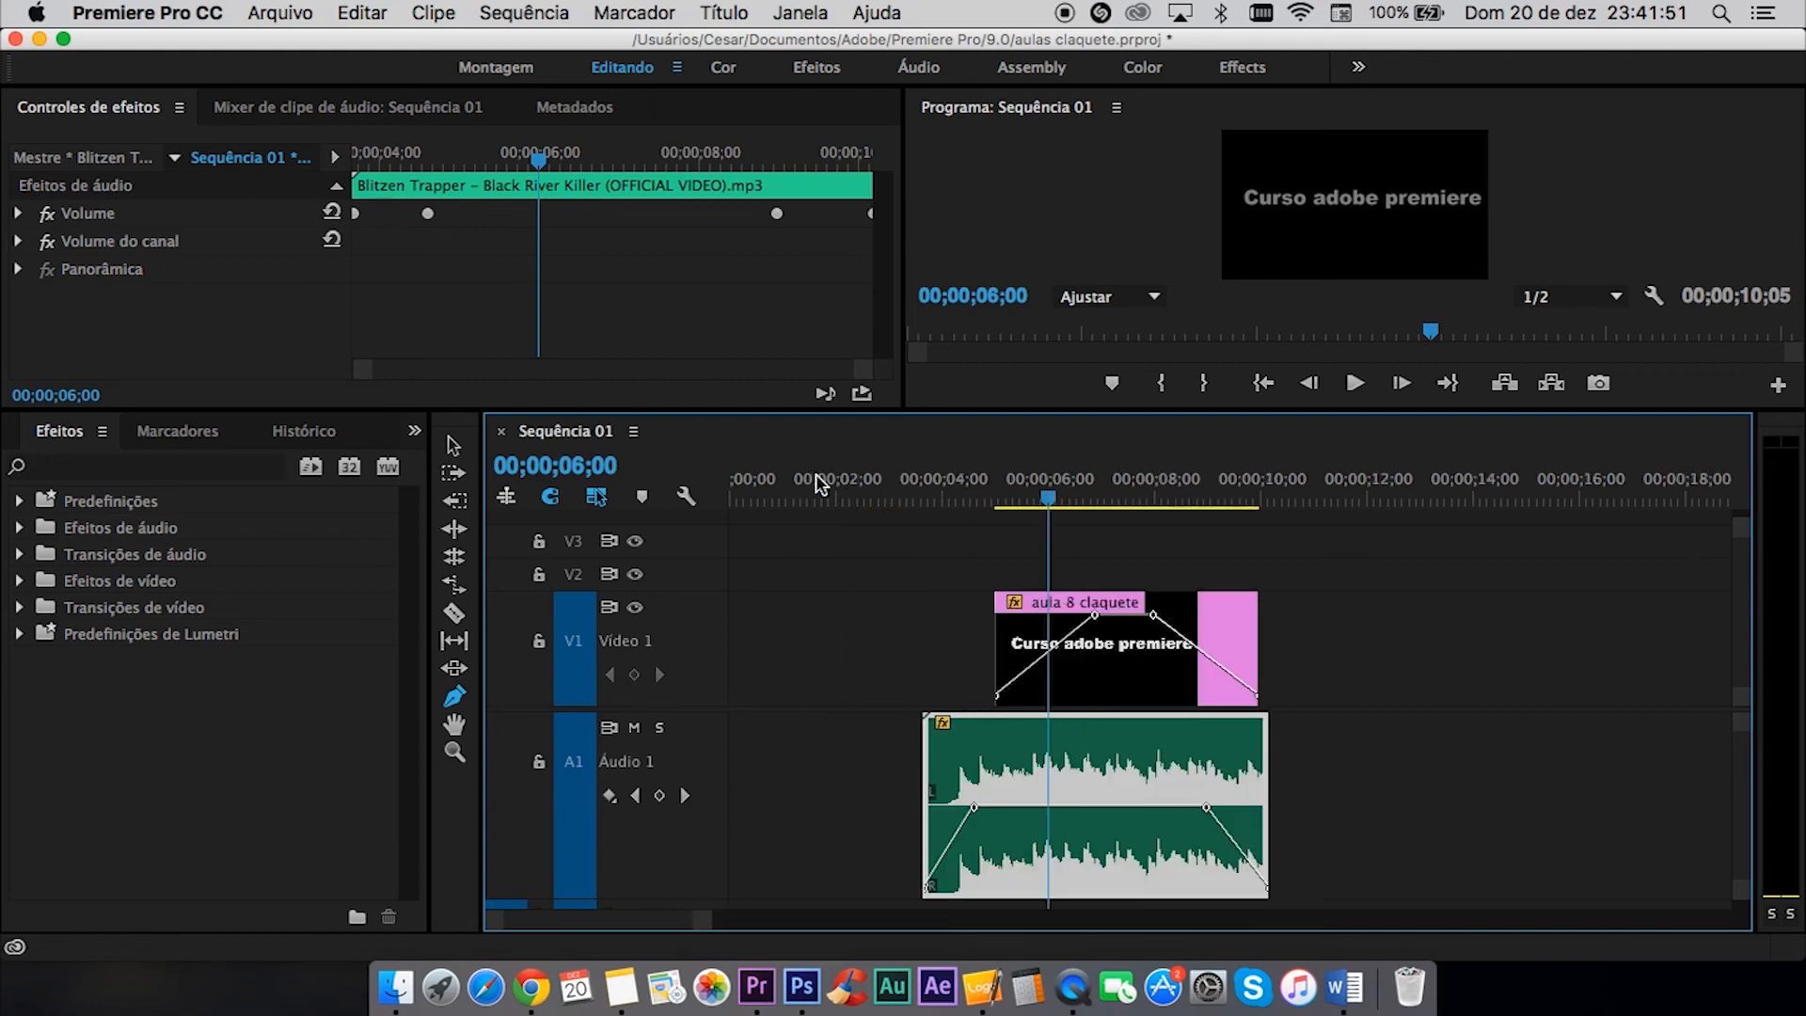
key(-)
key(minus)
- Show the title clip's effect controls, and open the audio clip mixer
key(v)
click(1019, 609)
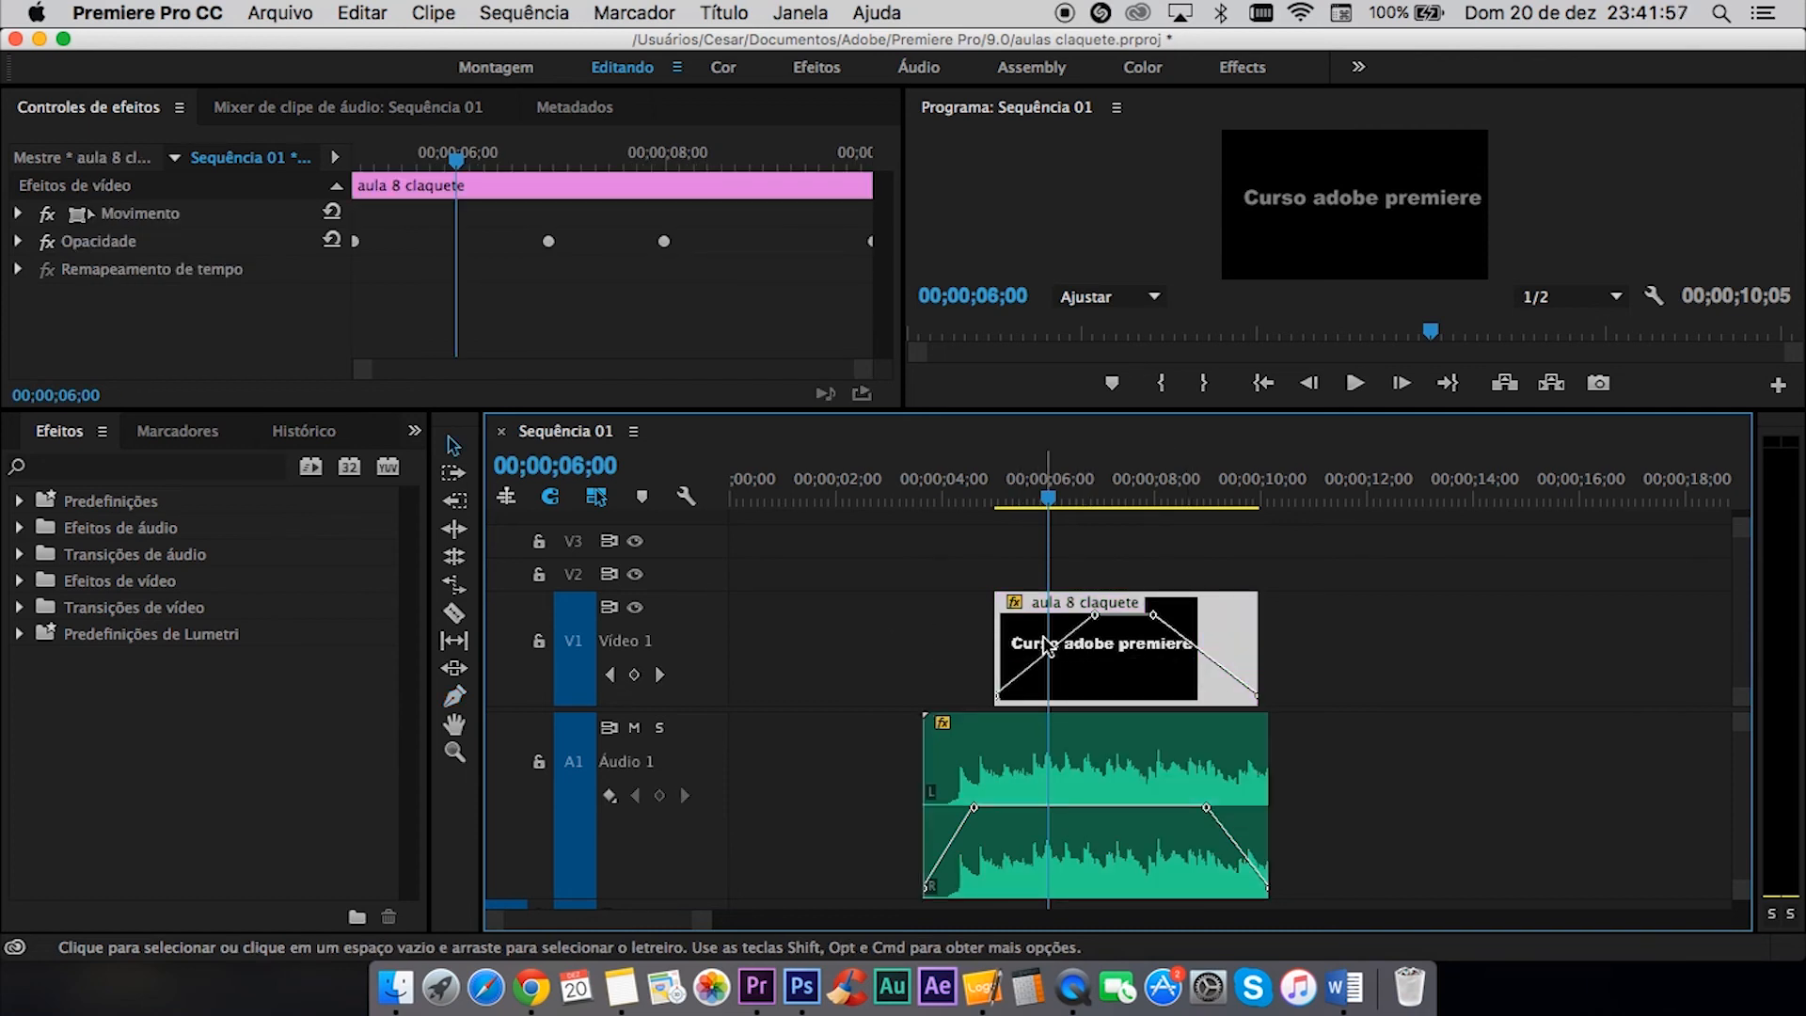
click(247, 109)
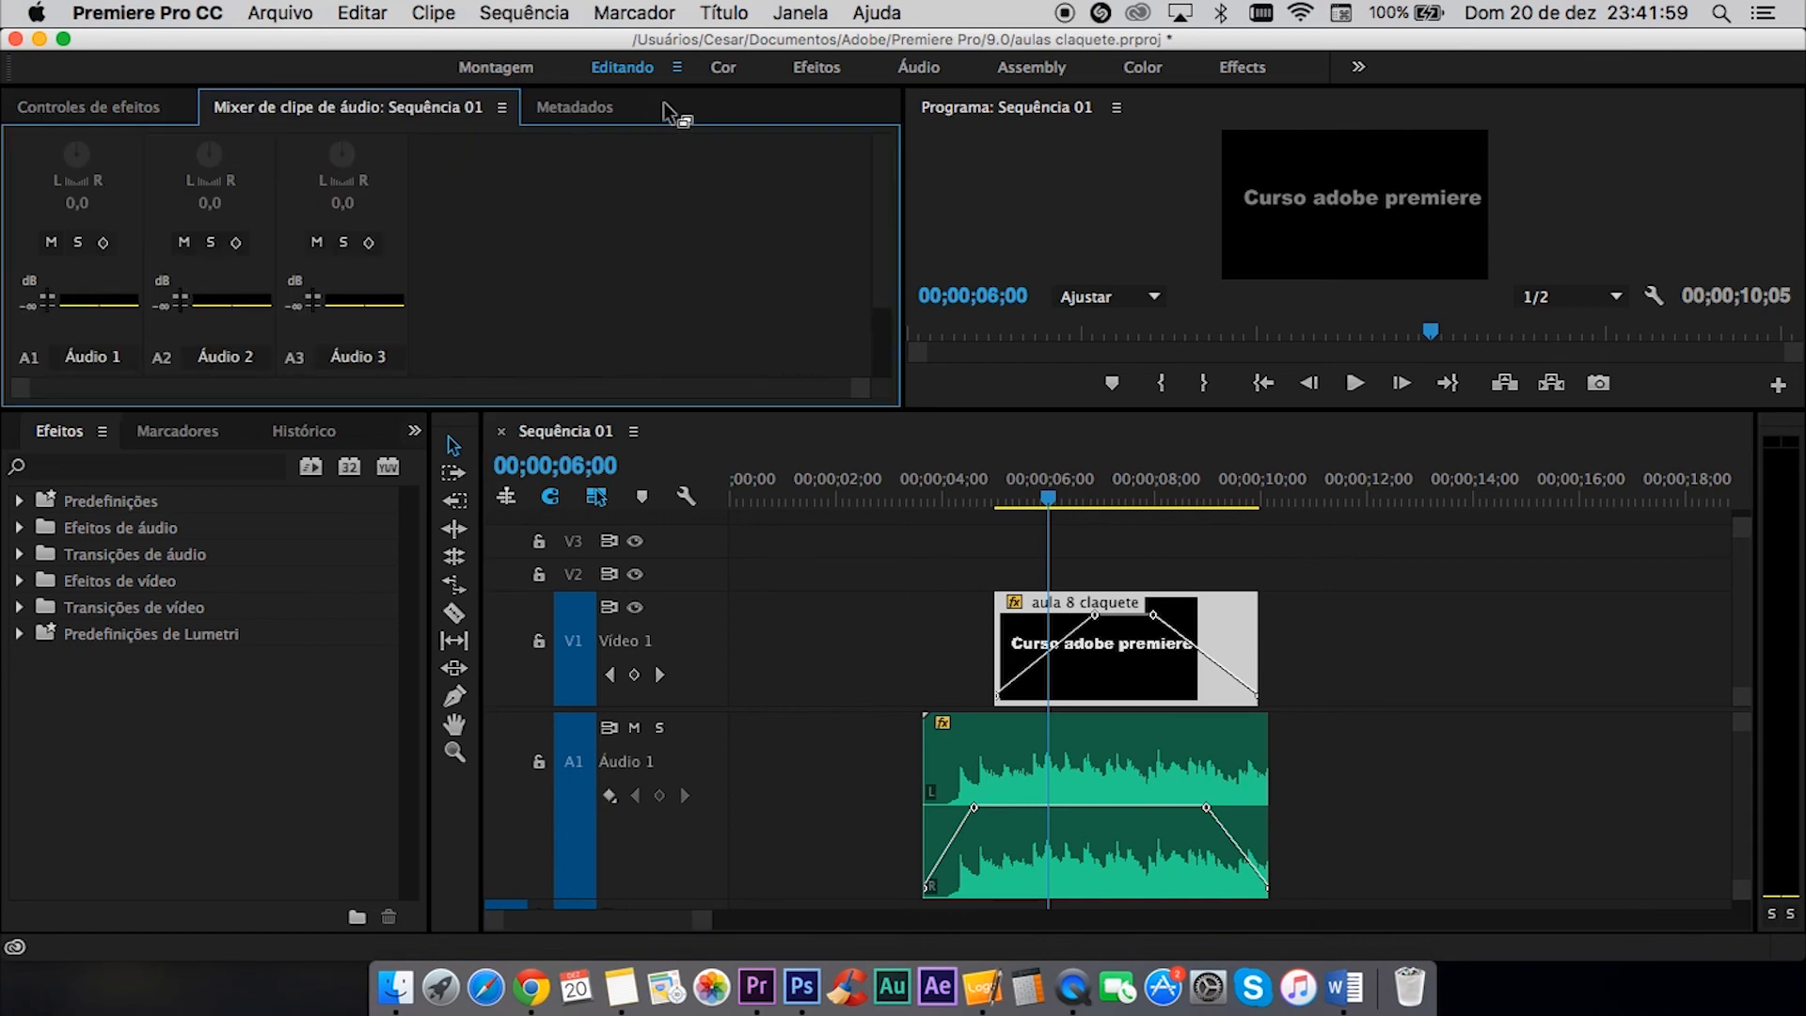
- Return to the Montagem workspace and place a second "aula 8 claquete" title on V1 at about 12 seconds
click(505, 70)
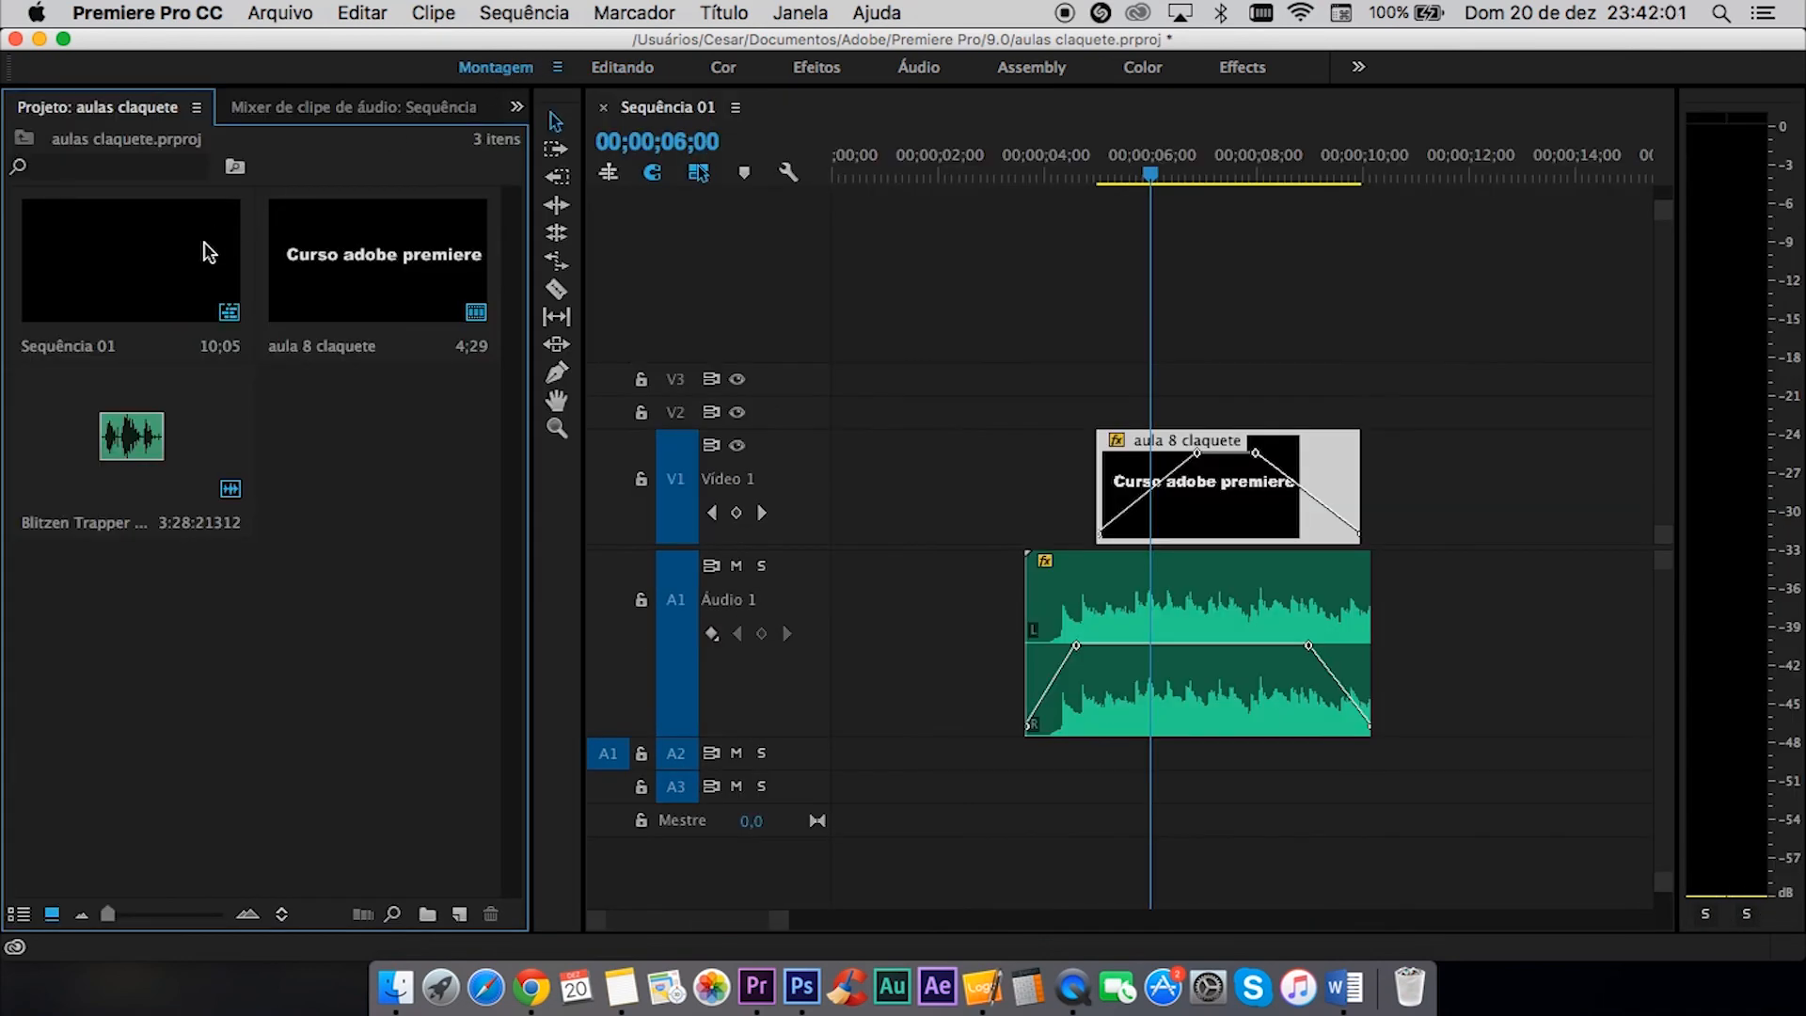
drag(356, 284, 1479, 486)
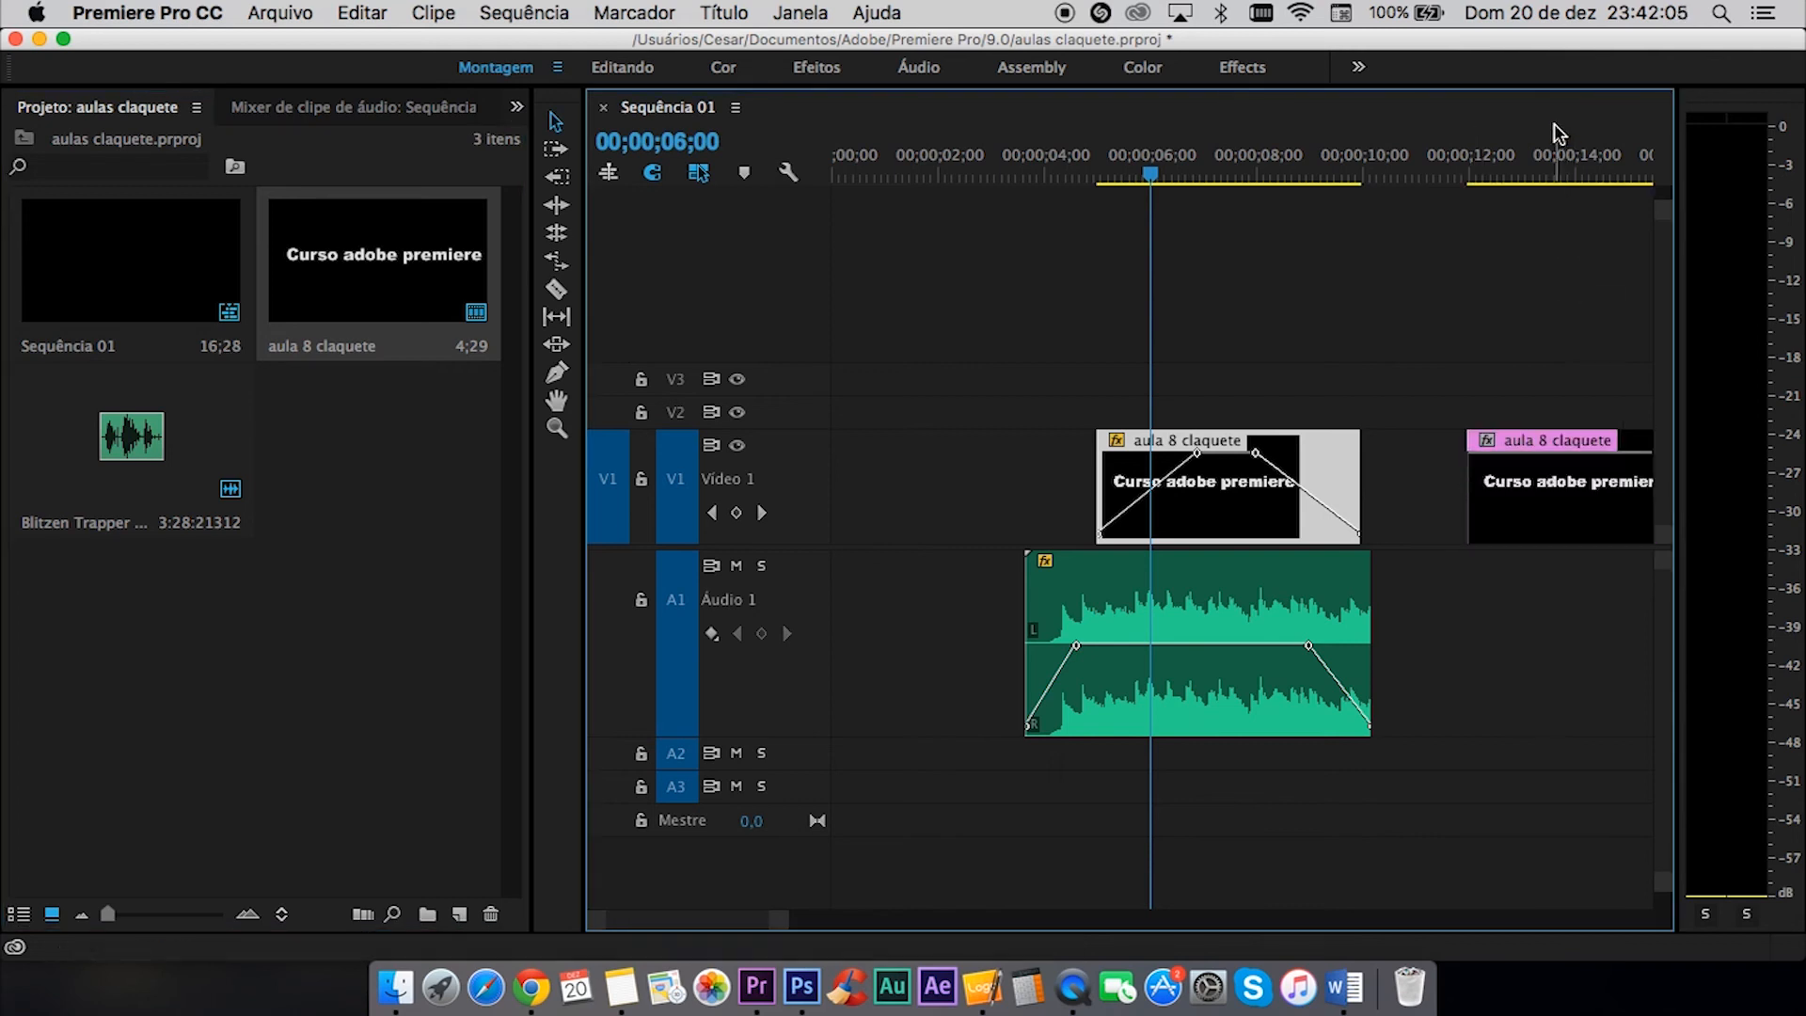
- Examine the properties the second title clip's keyframe line can control, including Opacidade and Remapeamento de tempo
click(1576, 179)
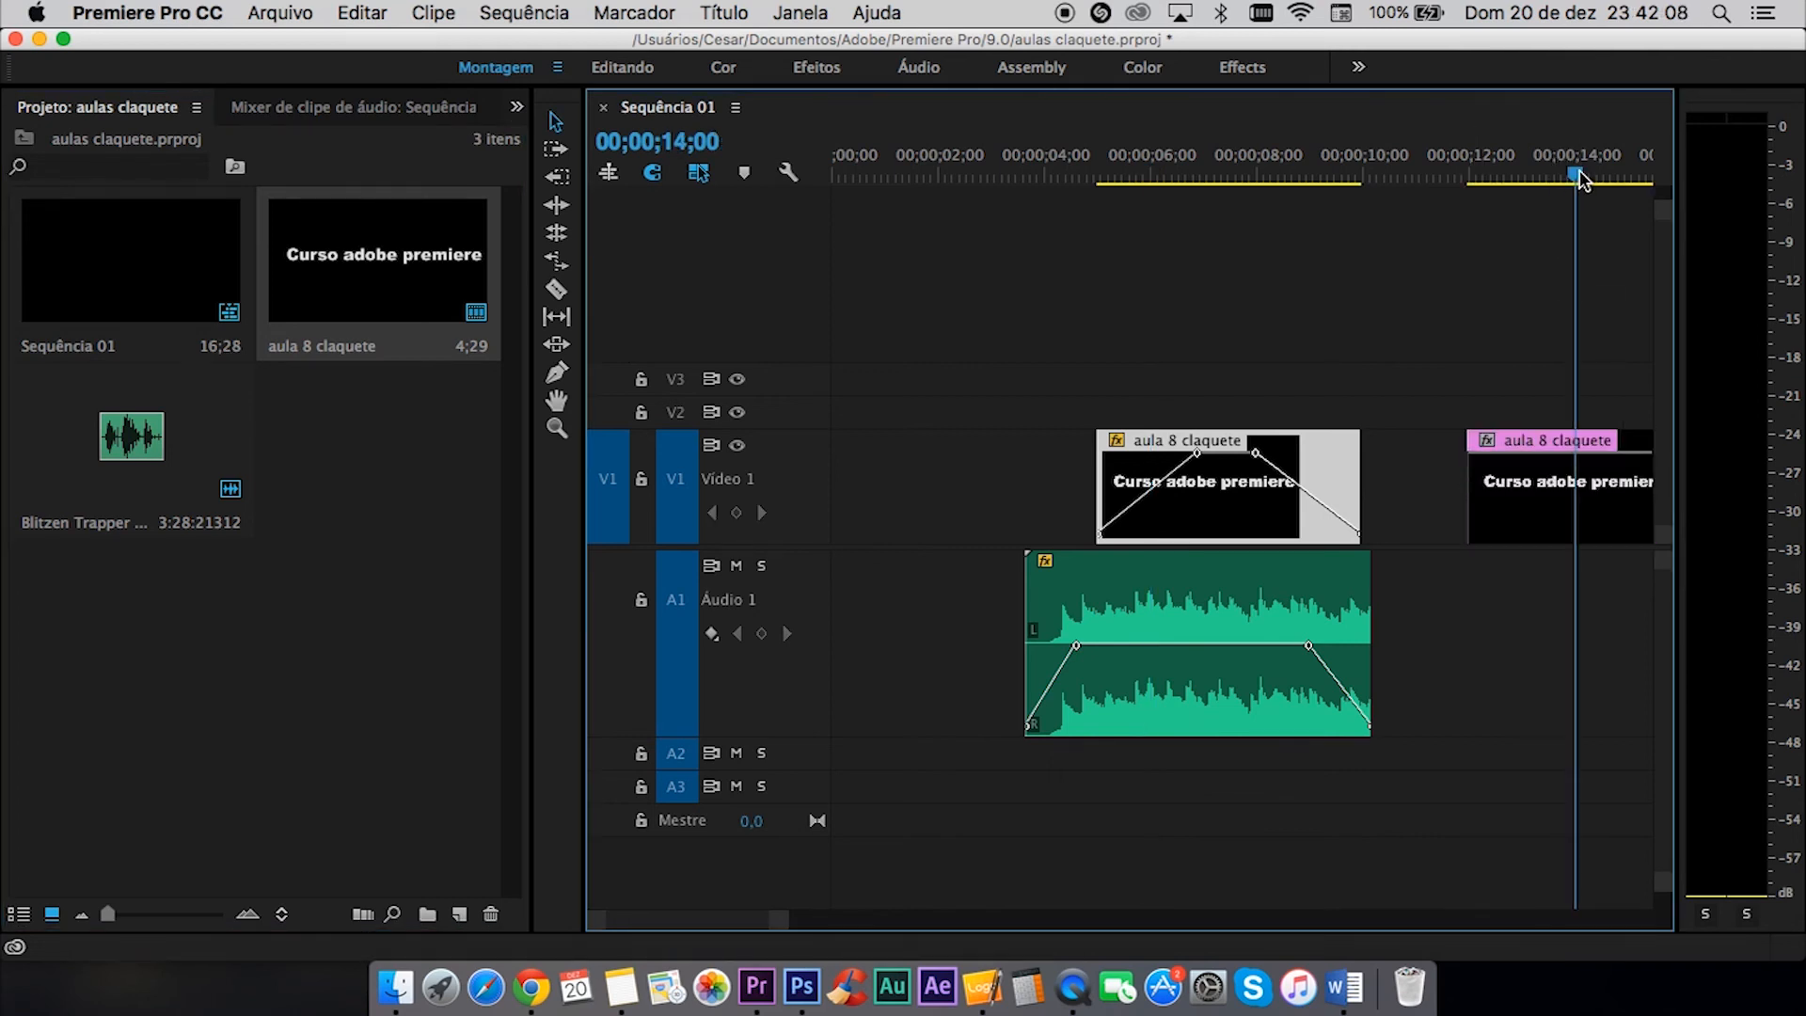
key(minus)
key(equal)
key(equal)
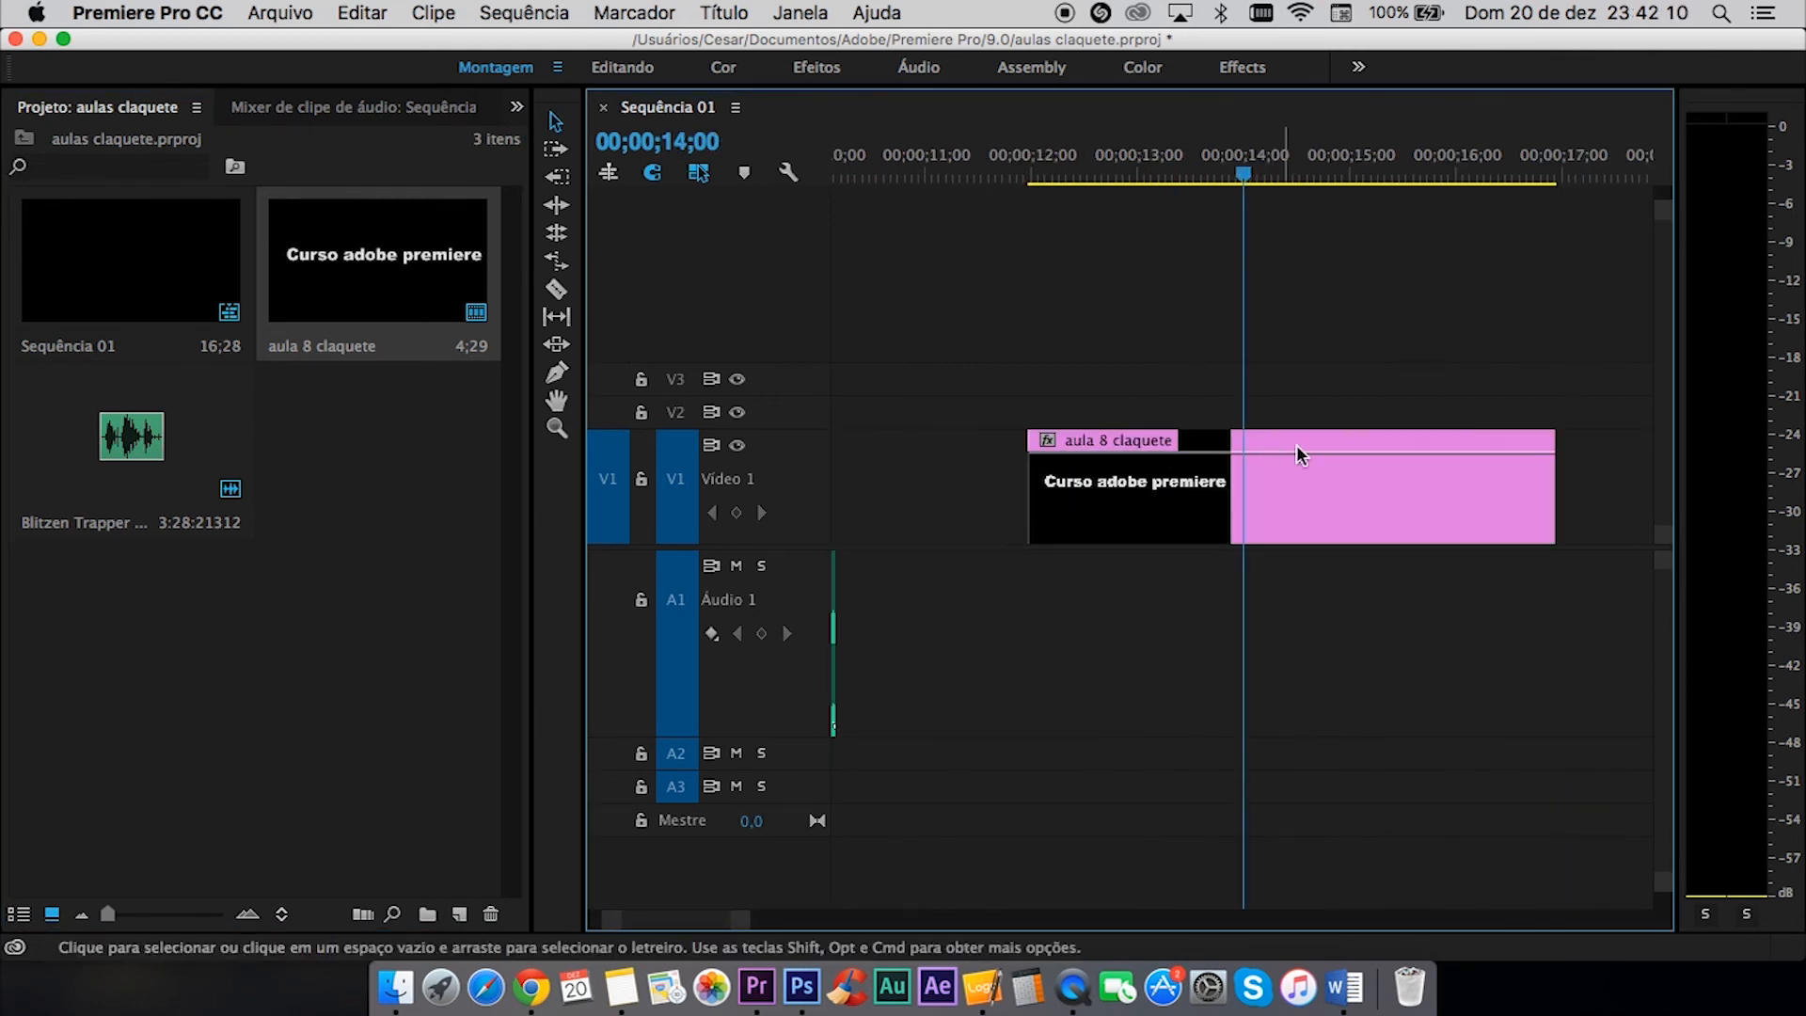
click(1047, 440)
click(1045, 440)
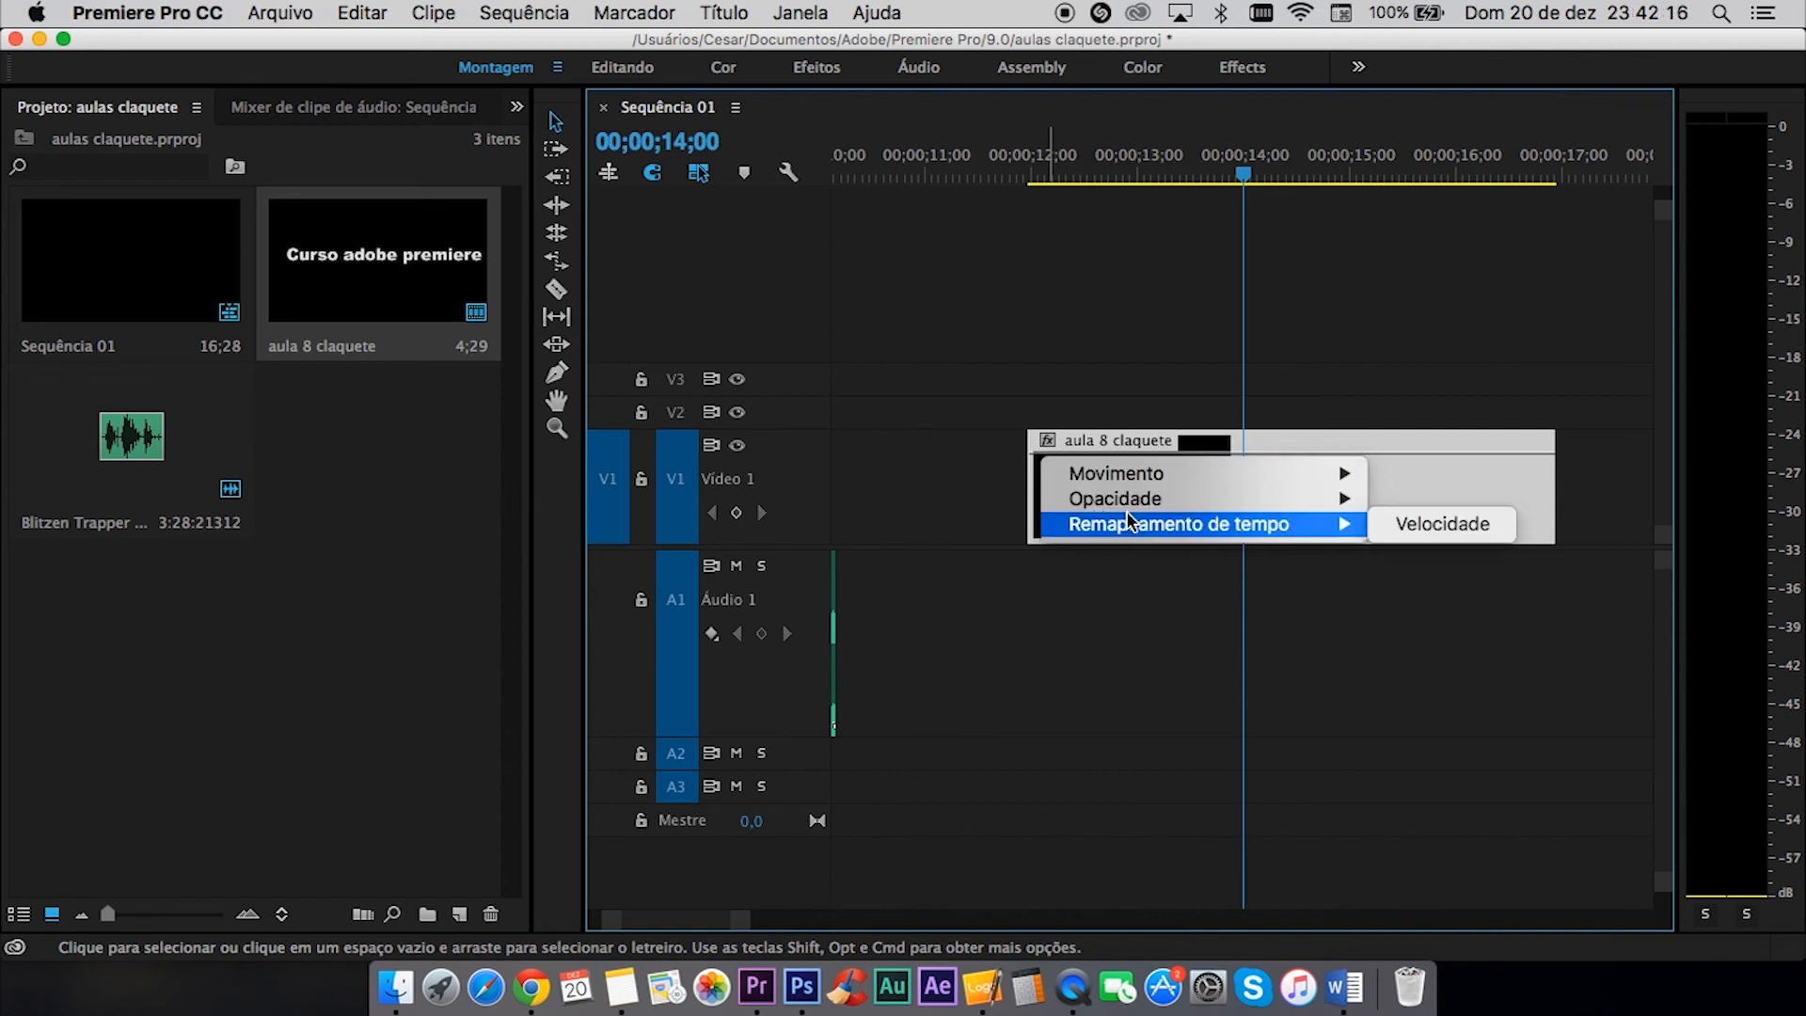
mouse_move(1223, 495)
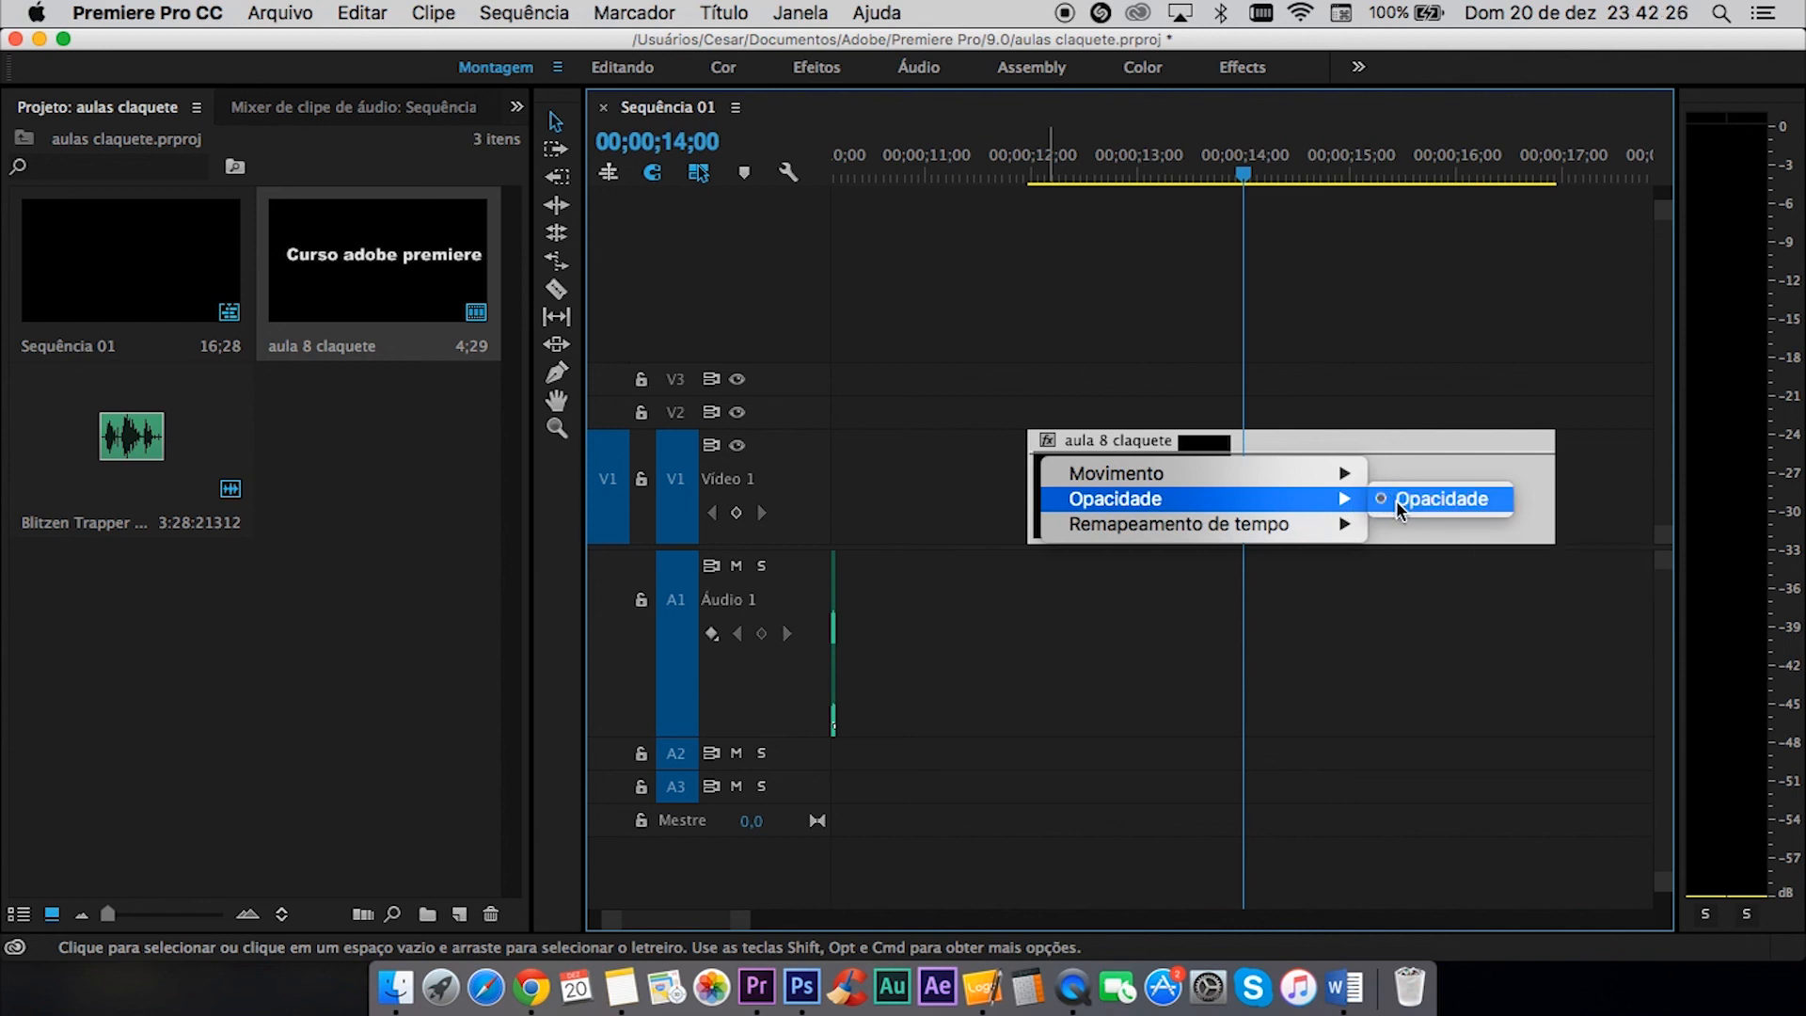
click(1486, 448)
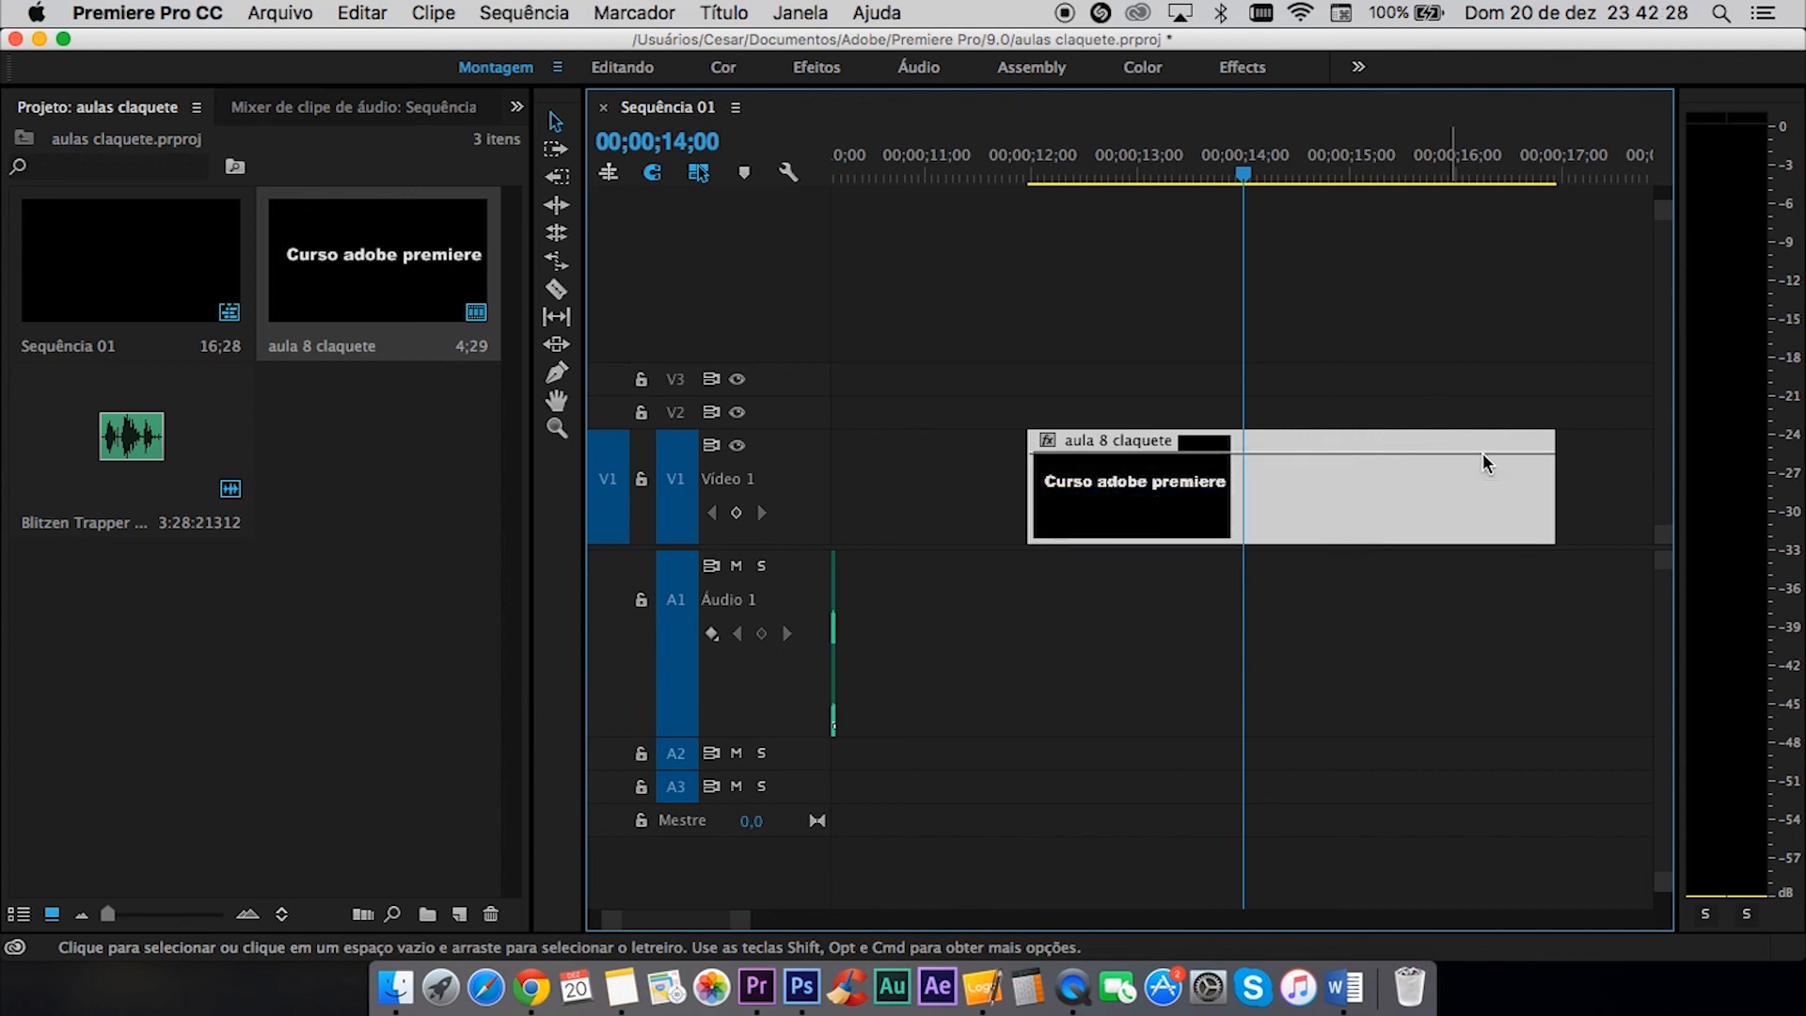
- Return to the first title clip on V1 to examine its opacity fade
mouse_move(1482, 453)
scroll(1077, 447, up, 3)
scroll(1077, 447, up, 4)
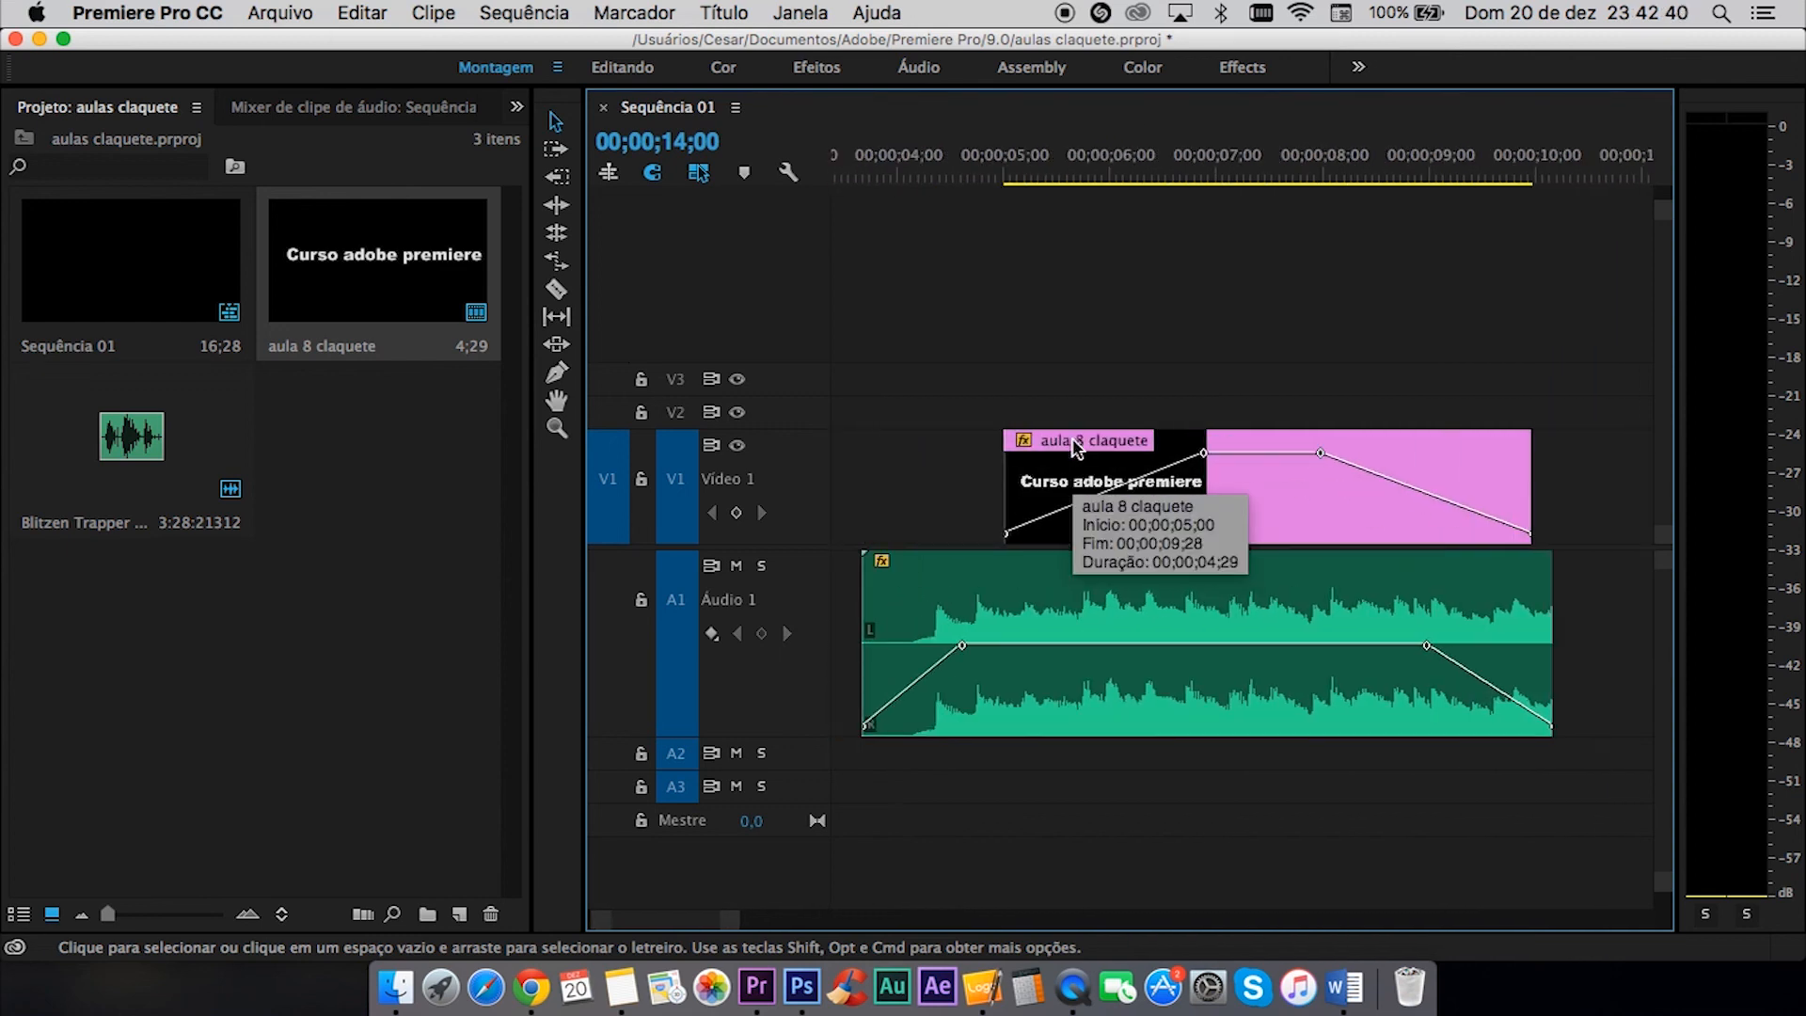